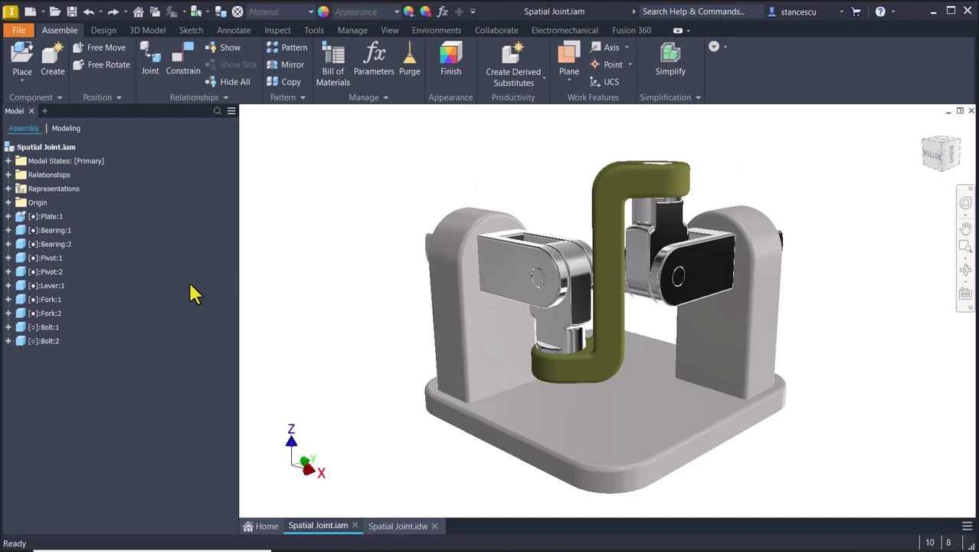
Set up a drive on Fork:1's Angle:1 constraint from 0 to 360 deg
click(8, 298)
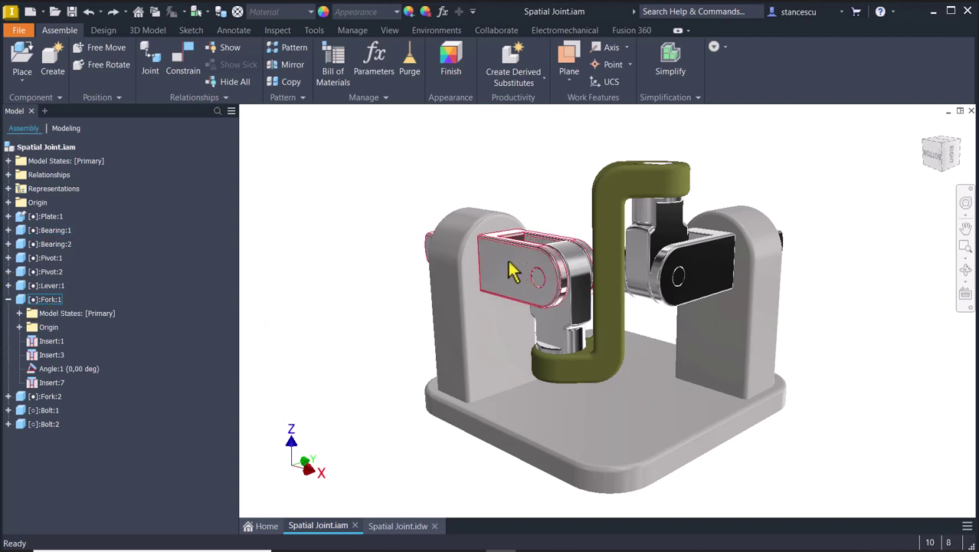
click(41, 370)
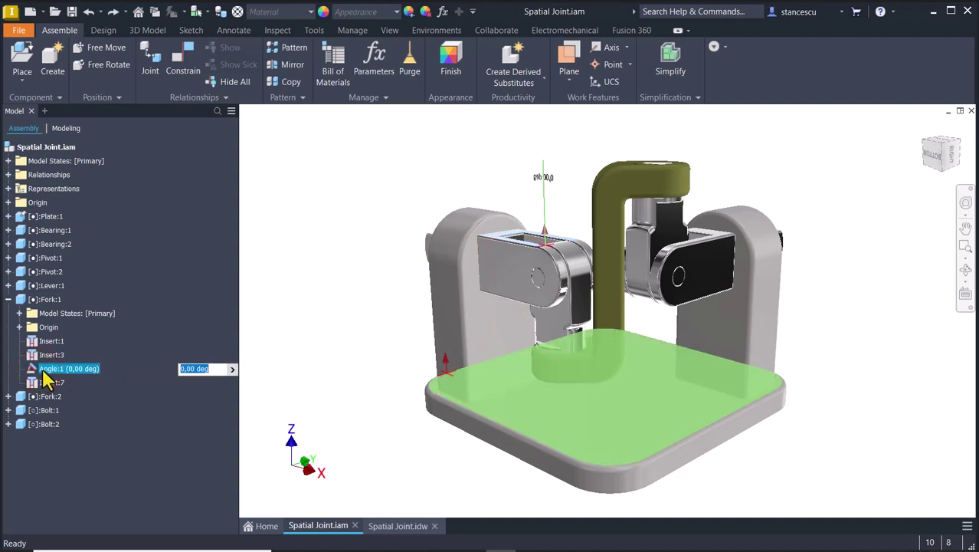
right_click(42, 371)
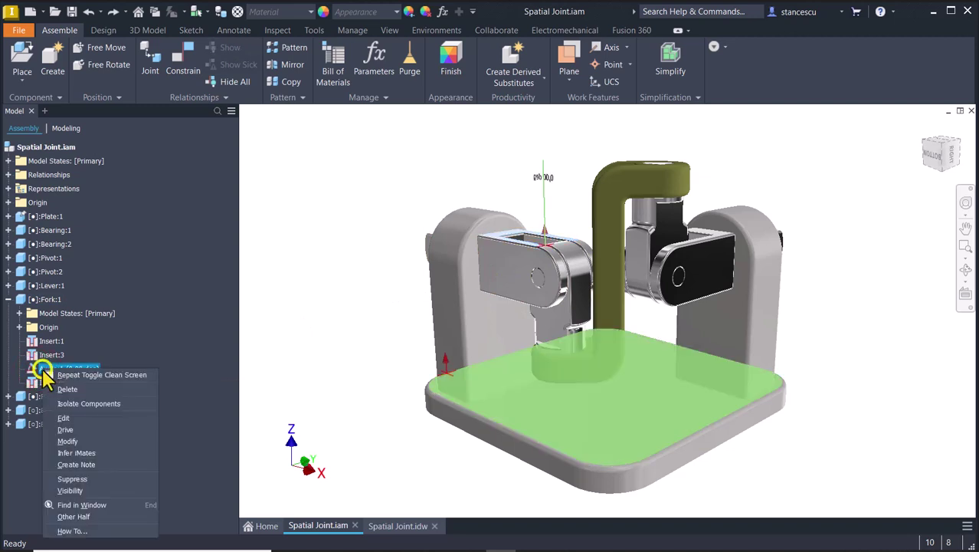
click(69, 430)
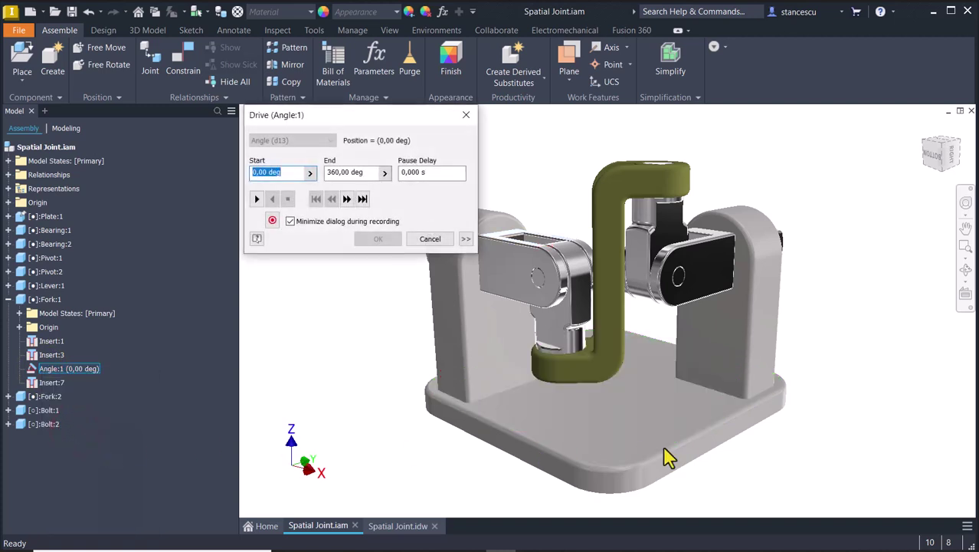
Play the fork rotation forward through 360 deg, then run it in reverse
middle_drag(782, 479, 843, 479)
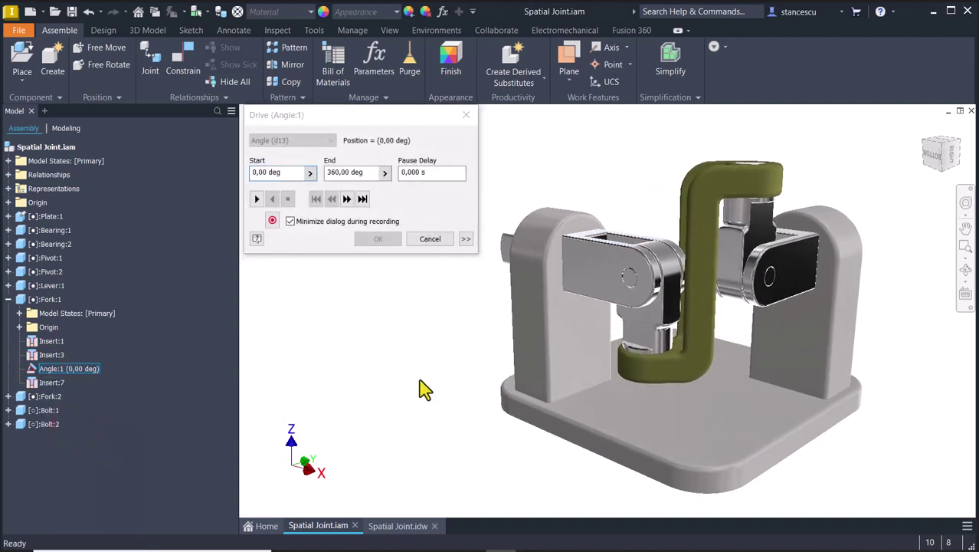
click(257, 201)
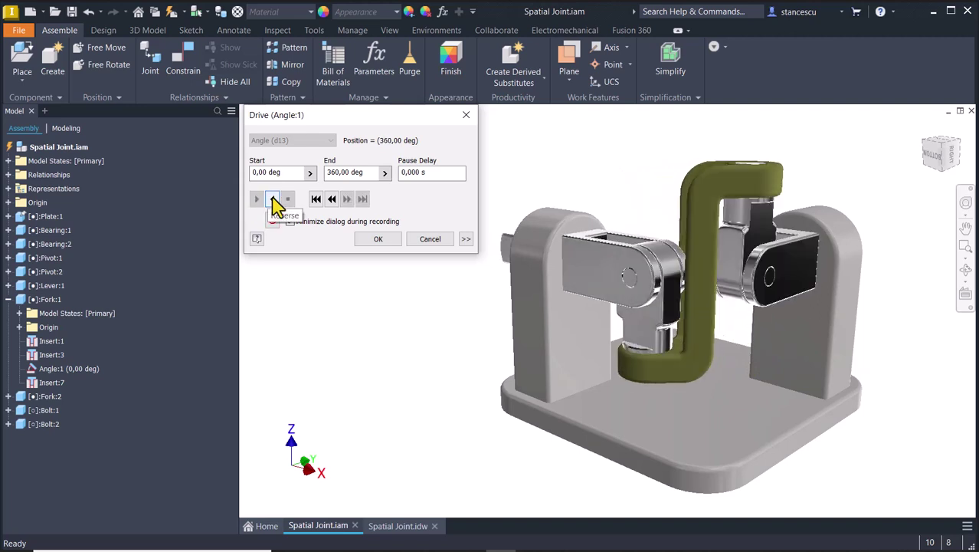
click(272, 198)
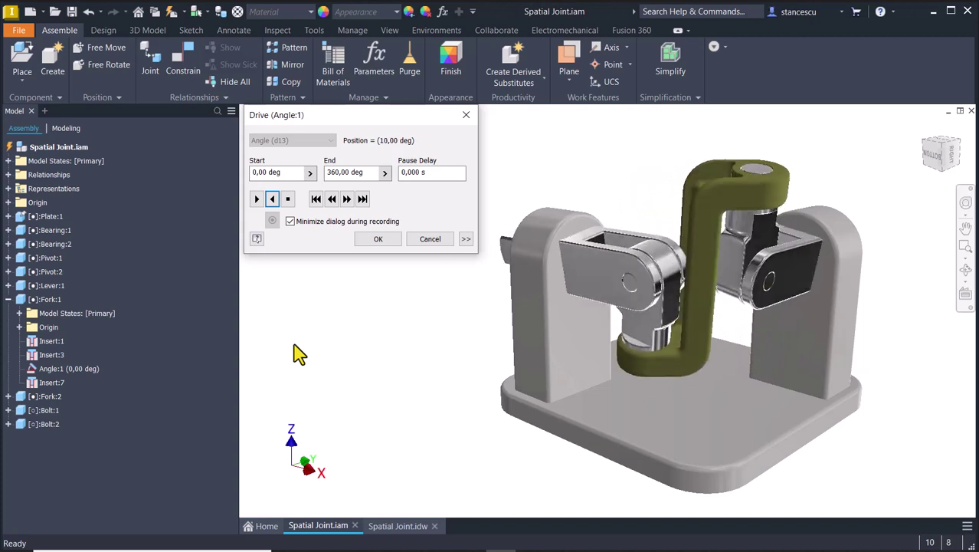
Close the Drive (Angle:1) dialog, with the joint back at 0,00 deg
key(Escape)
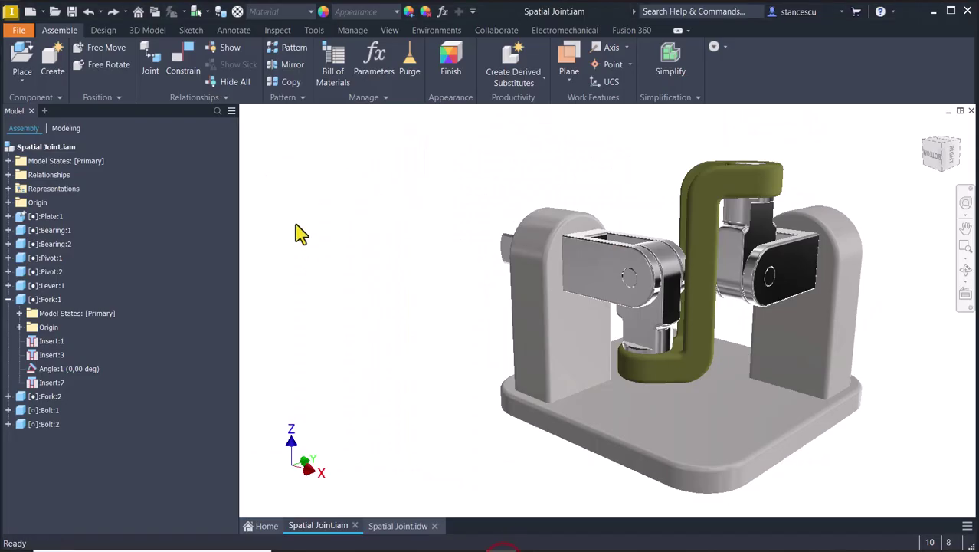
Create a new Standard (mm).iam assembly and place Plate.ipt grounded at the origin
click(30, 11)
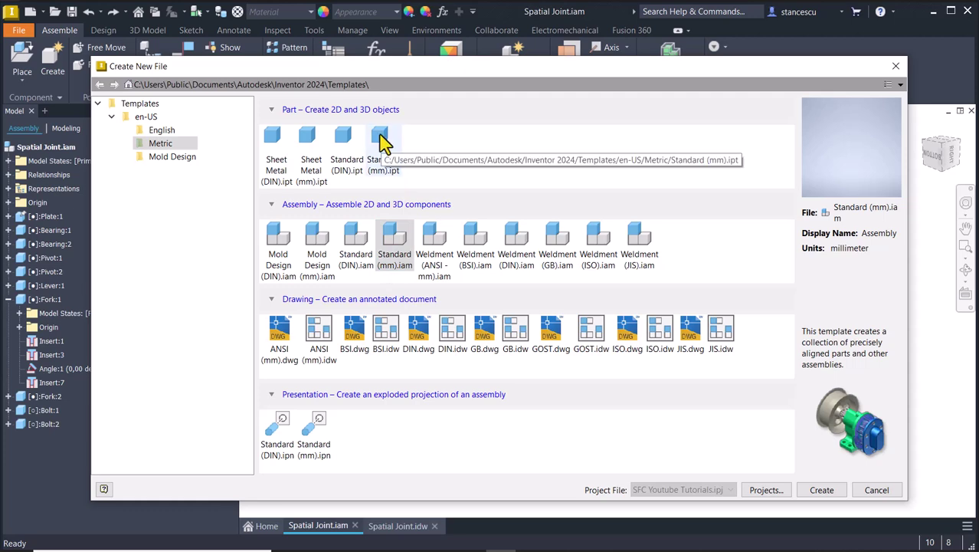
double_click(389, 241)
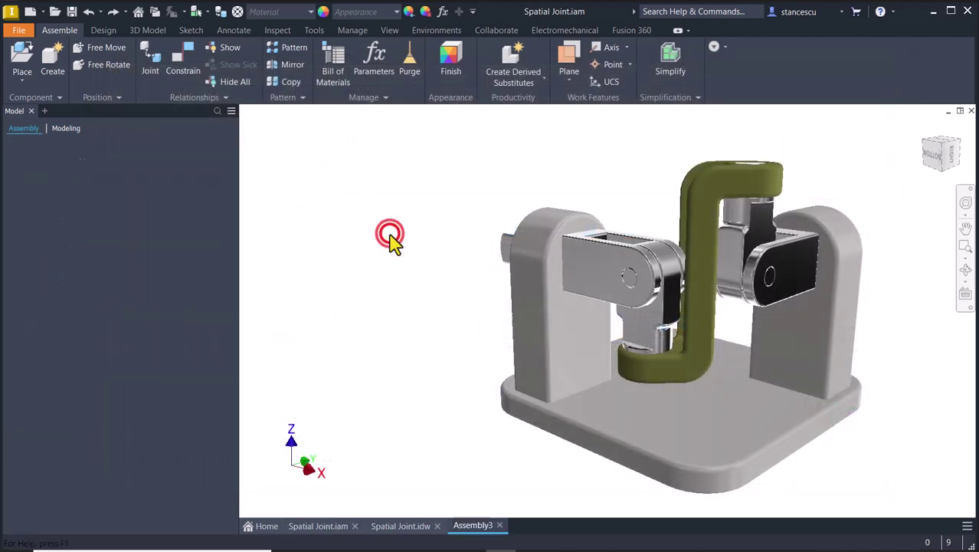
click(25, 58)
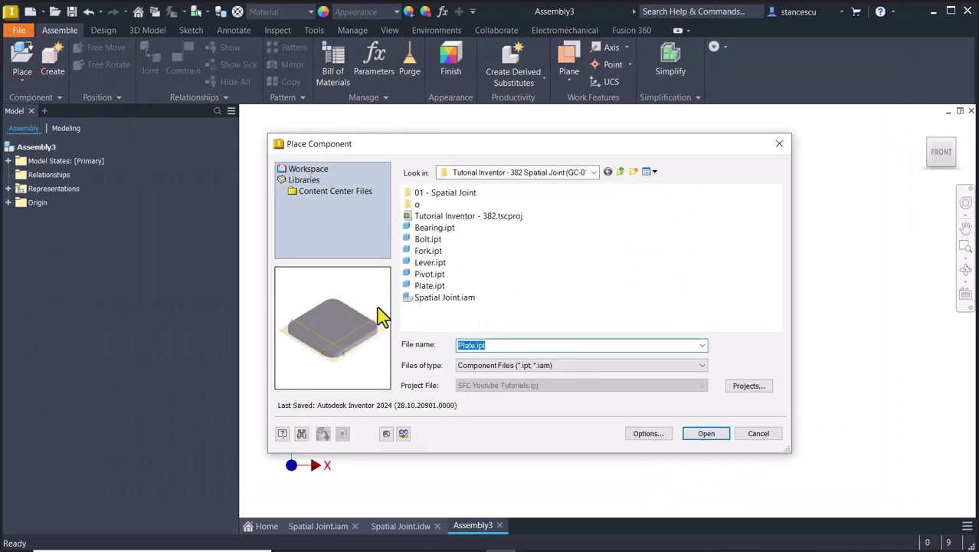
double_click(432, 288)
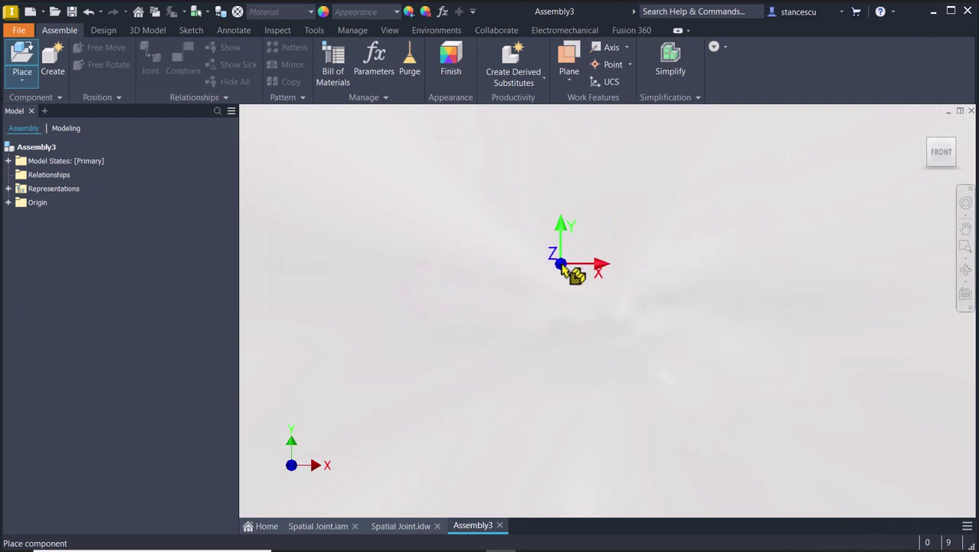
right_click(563, 266)
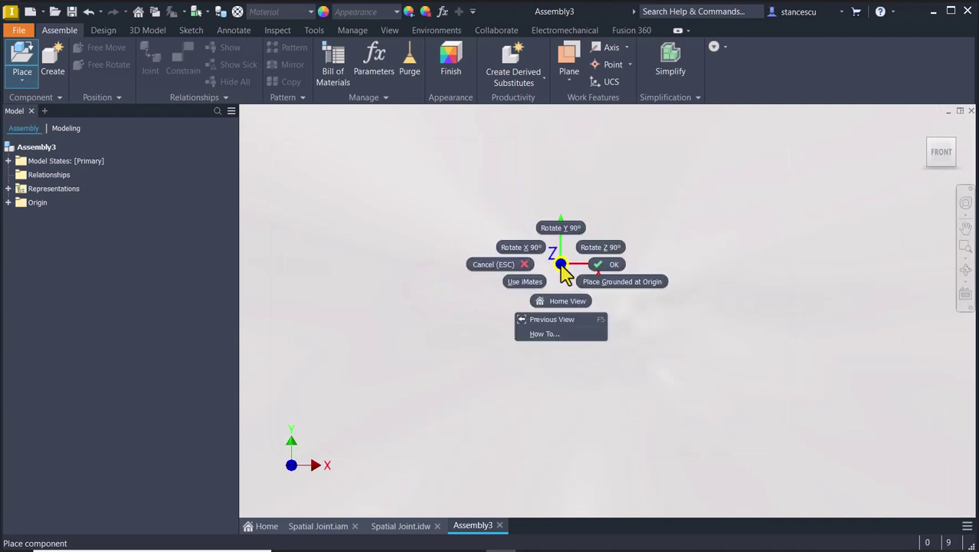
click(617, 283)
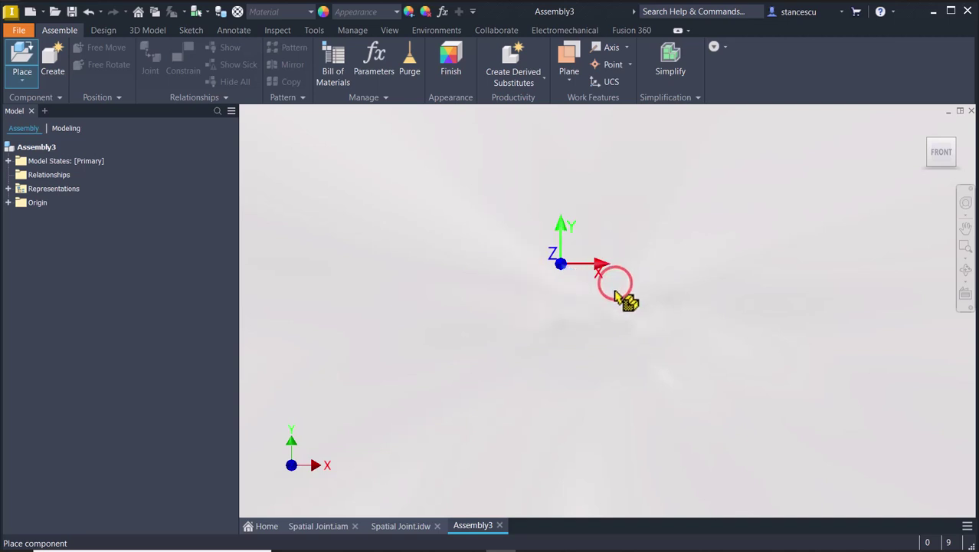
key(Escape)
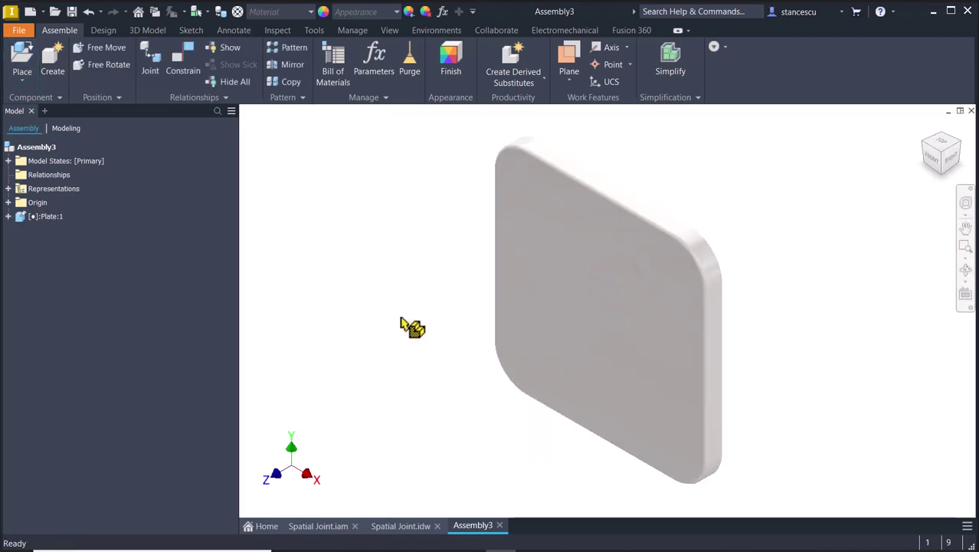
Expand the assembly's Origin folder and Plate:1's Origin folder in the browser
click(9, 202)
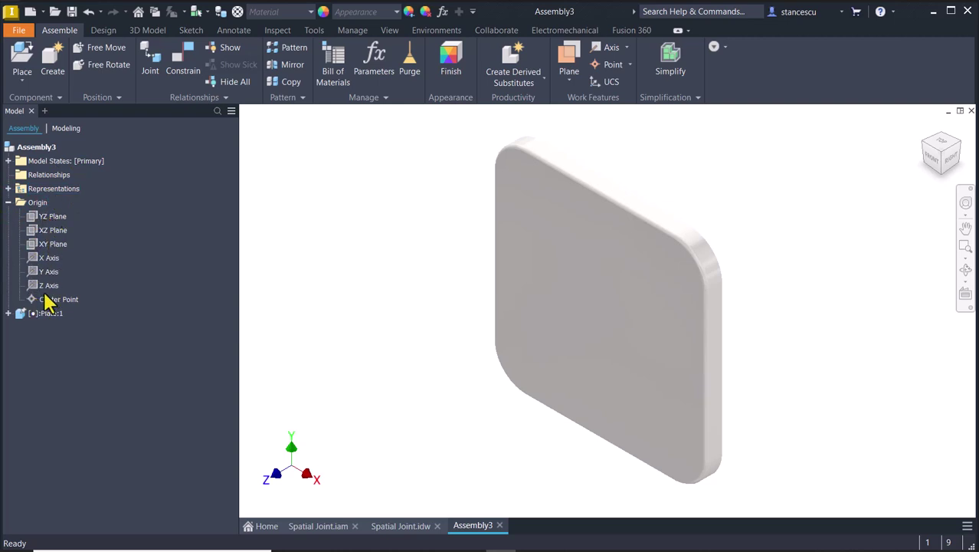
click(8, 313)
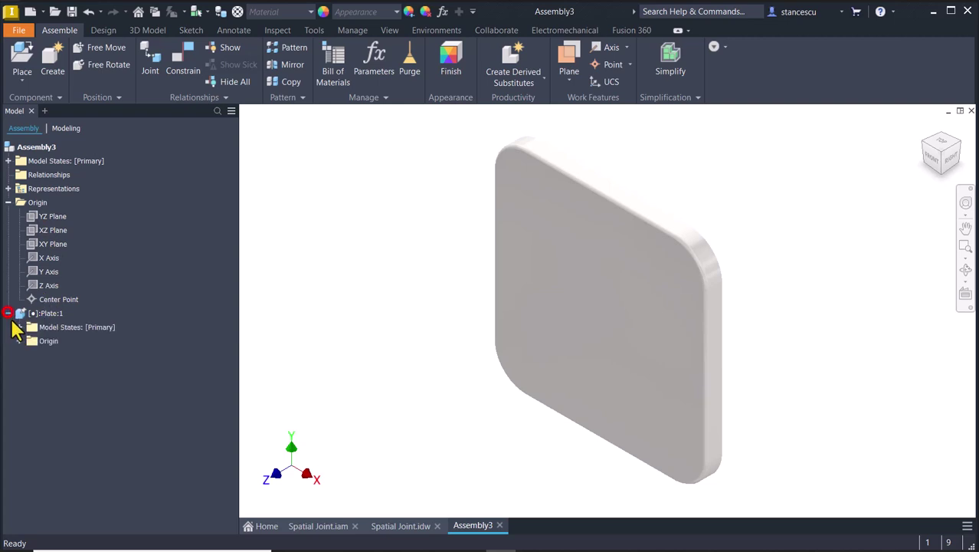
click(20, 340)
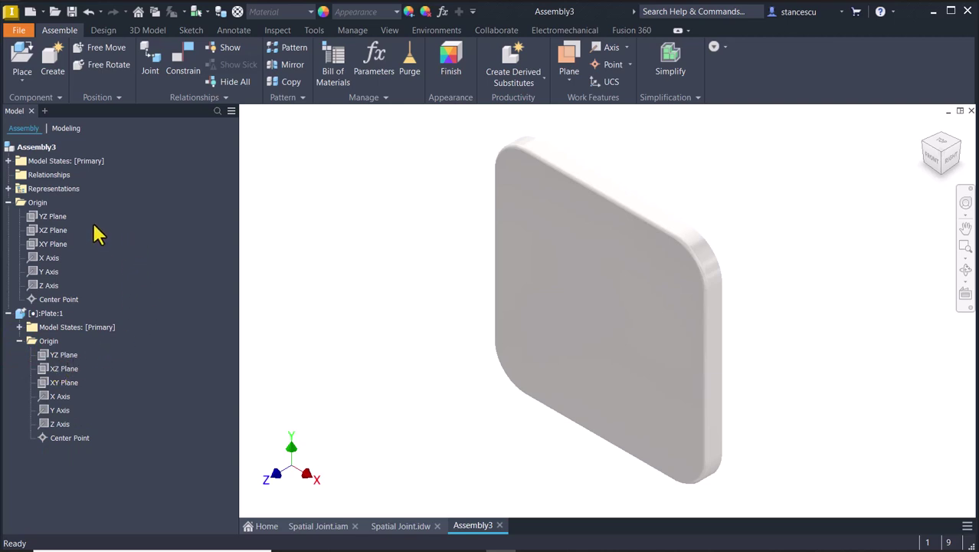
Display the assembly's YZ Plane and then Plate:1's YZ Plane to compare them
click(52, 216)
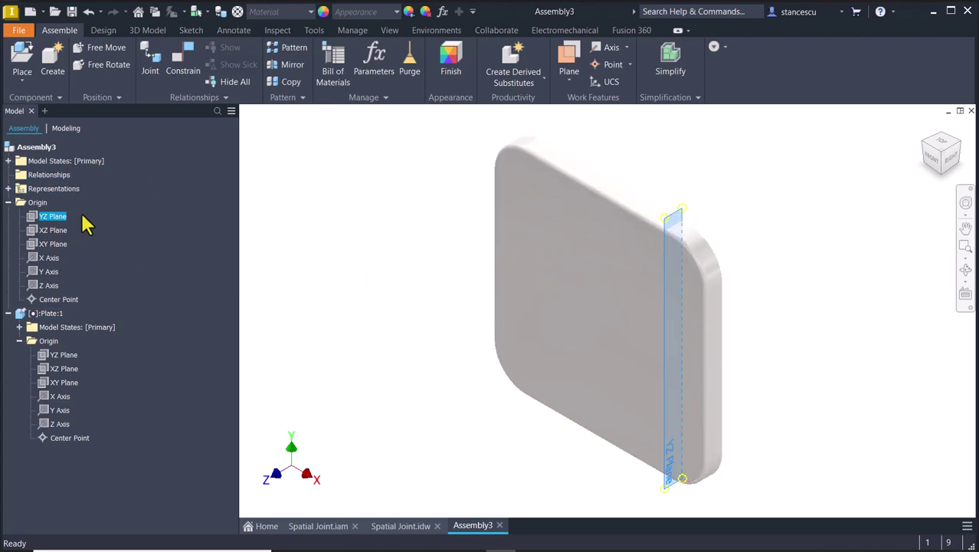
click(277, 284)
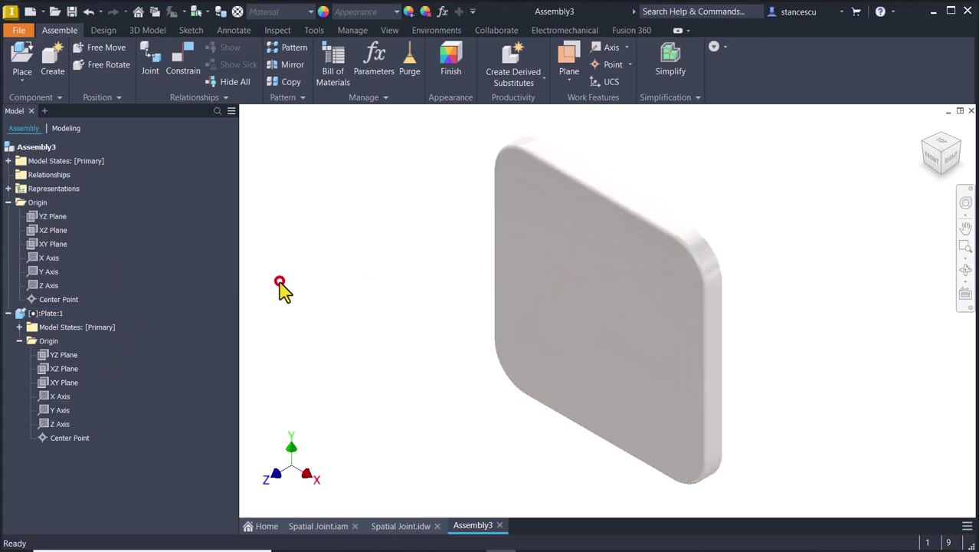
click(51, 356)
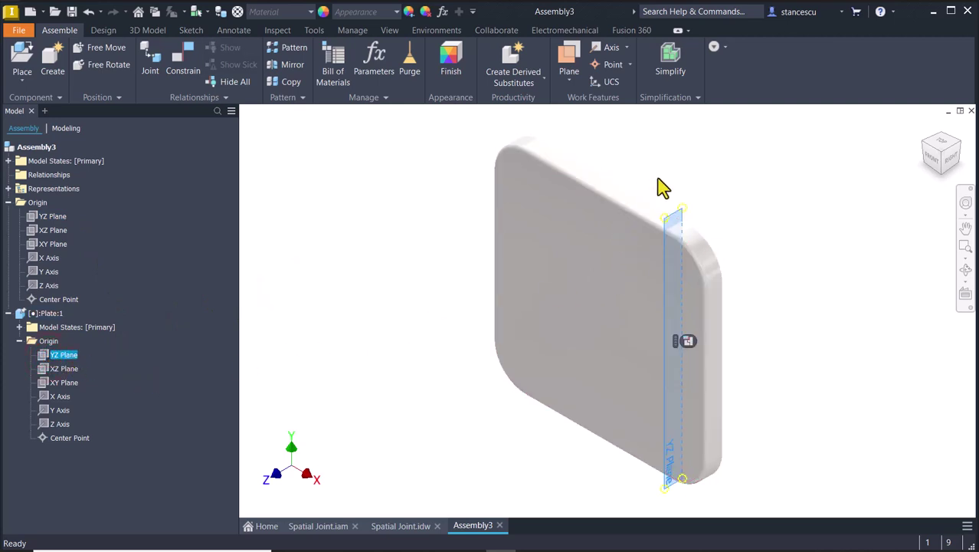
click(362, 274)
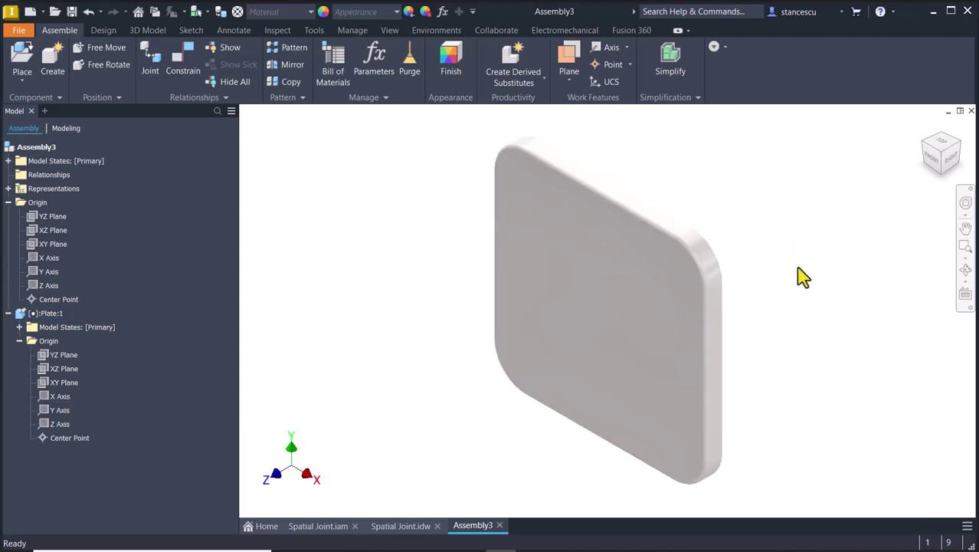
Orient the view so the plate lies flat with Z up, and save it as Home
click(775, 337)
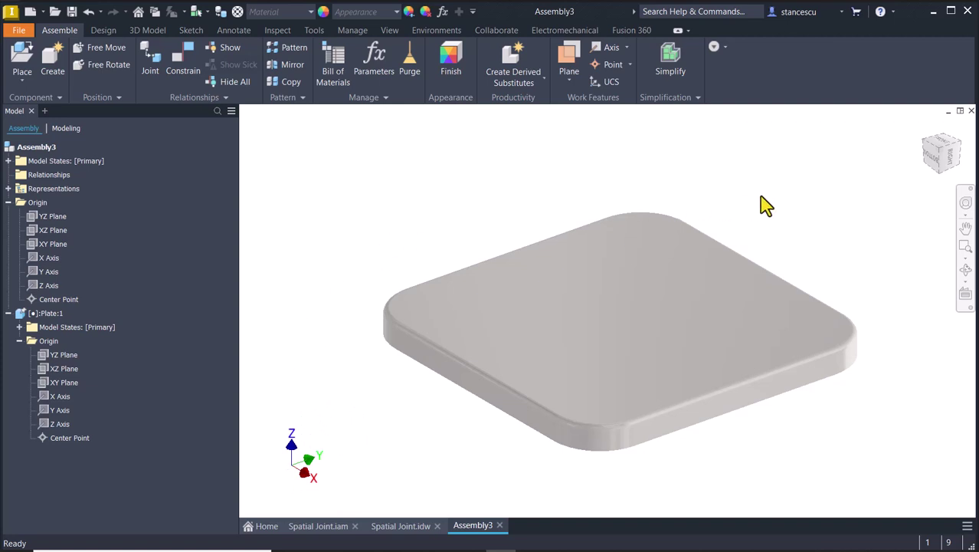
click(944, 157)
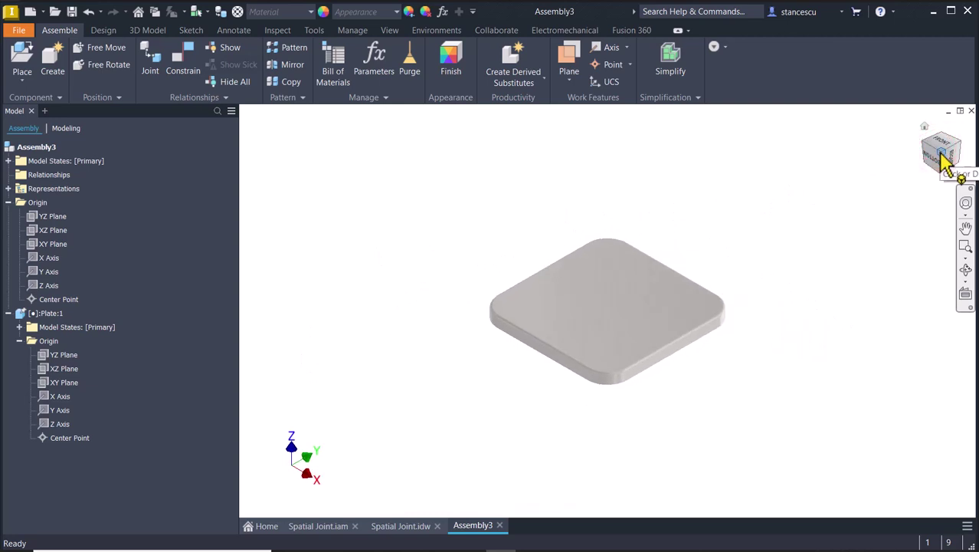
right_click(942, 153)
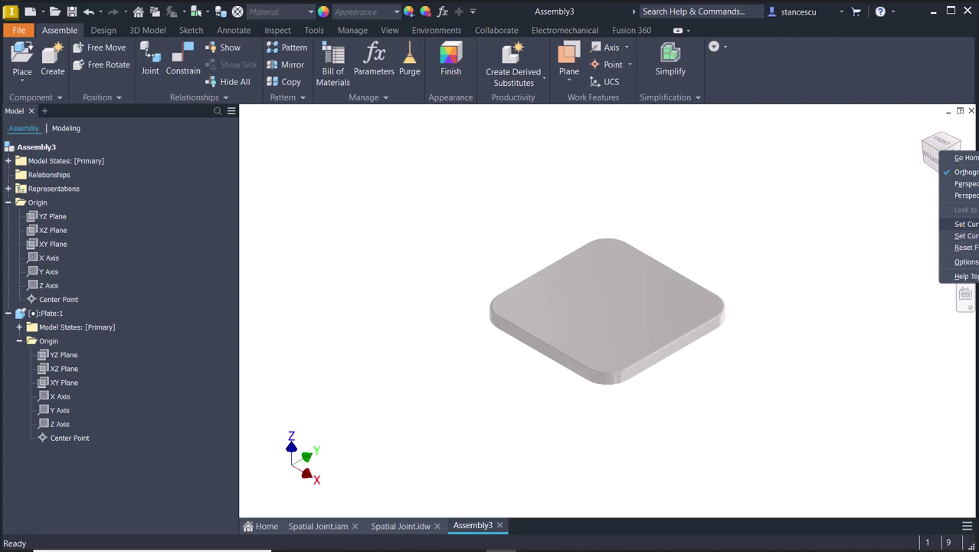
click(967, 224)
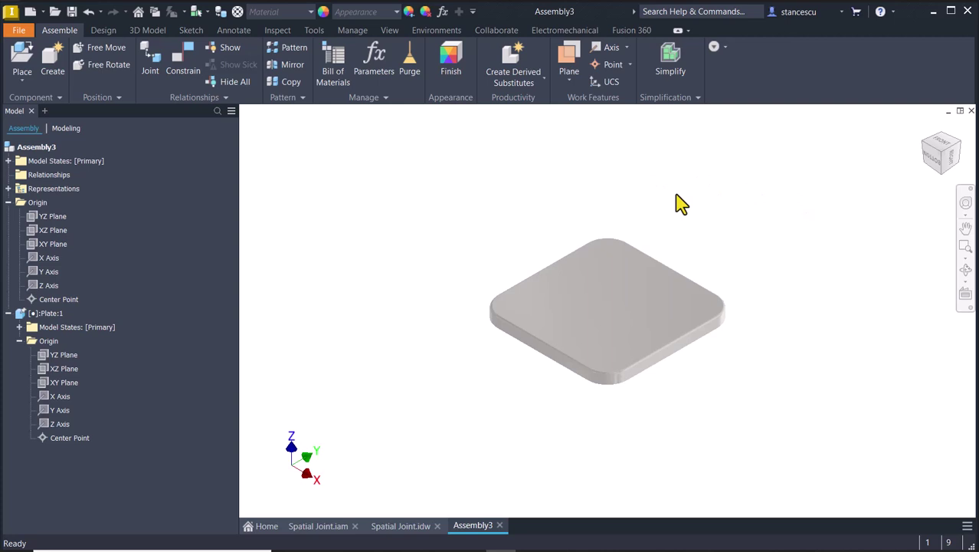
Zoom out, orbit to a low side view, then return to the Home view
scroll(679, 202, down, 5)
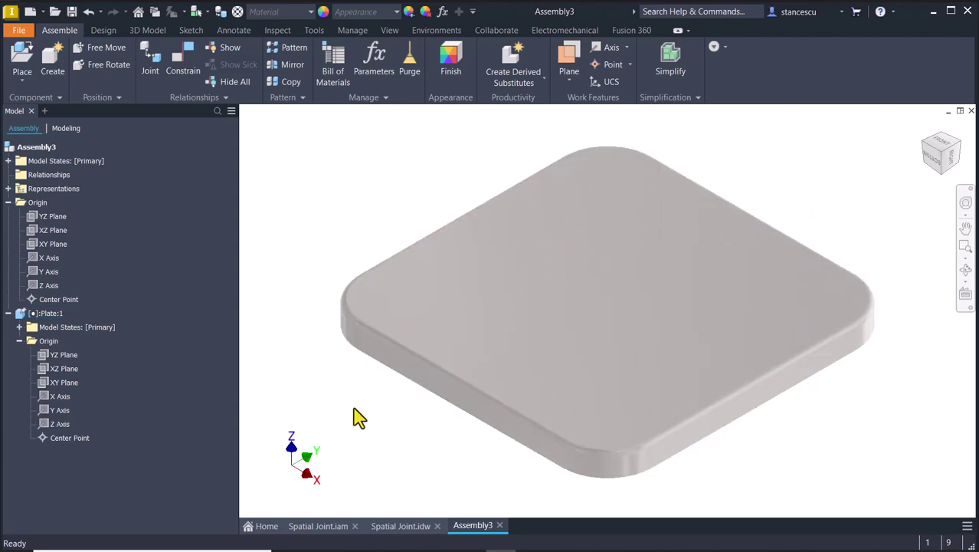
shift+middle_drag(780, 424, 790, 394)
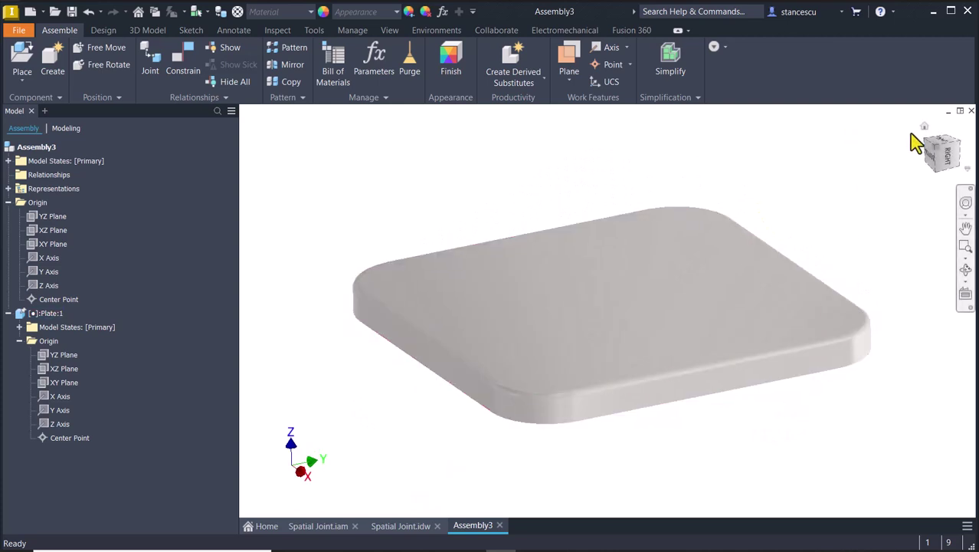
click(927, 128)
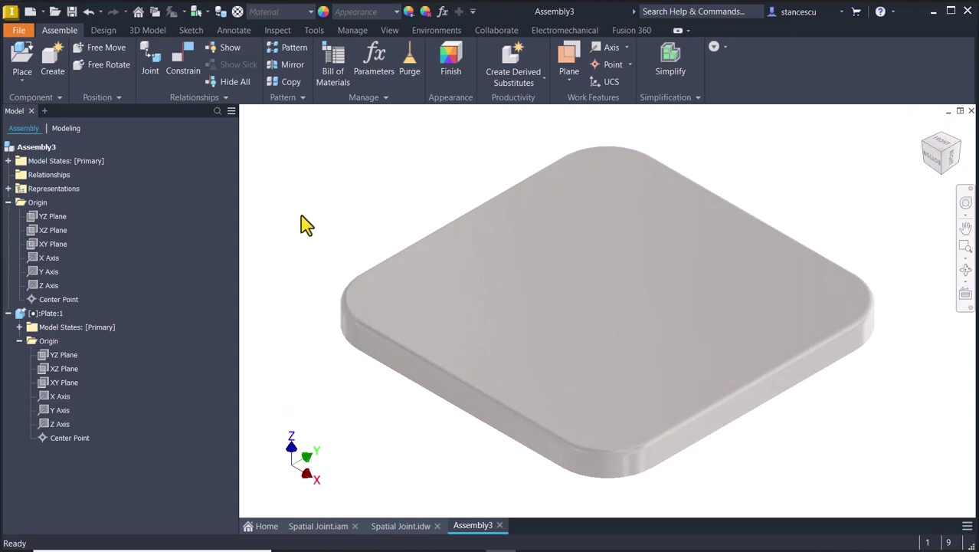
Place two copies of Bearing.ipt into the assembly
click(374, 182)
click(23, 65)
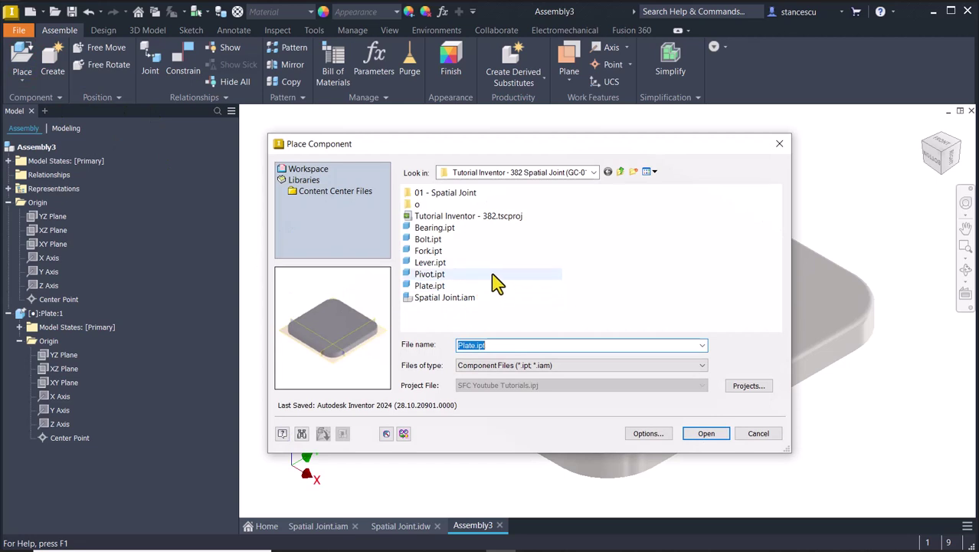
double_click(434, 228)
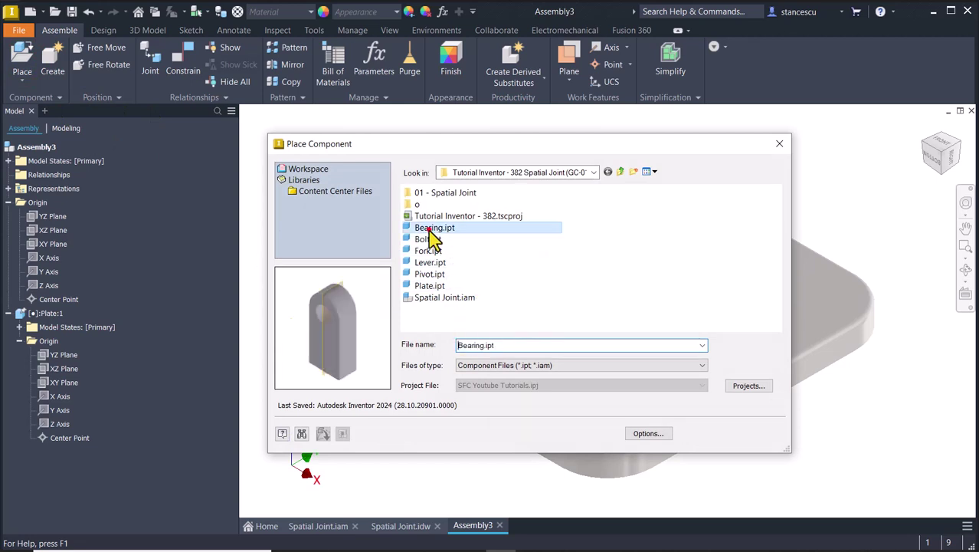
click(331, 232)
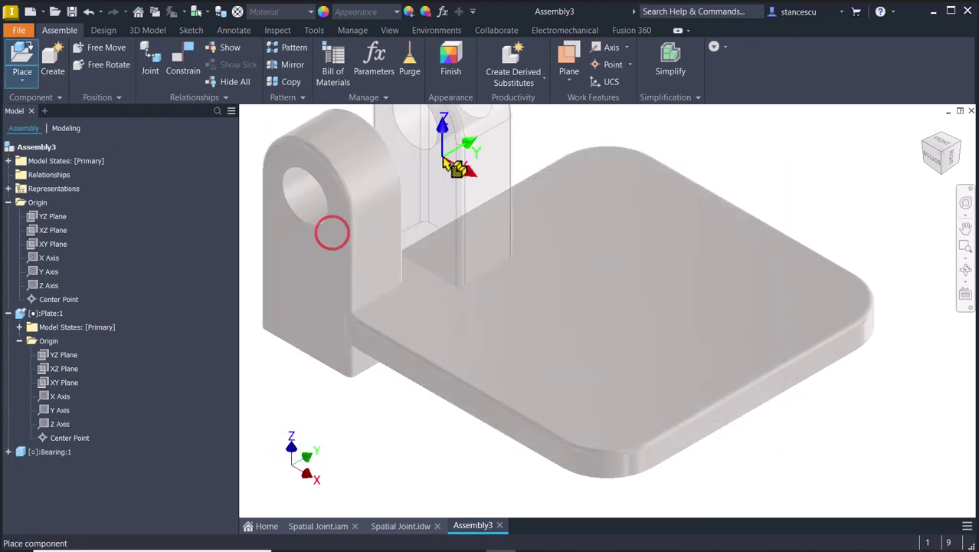
click(442, 156)
key(Escape)
Drag Bearing:2 and Bearing:1 off the plate into open space
scroll(709, 224, up, 5)
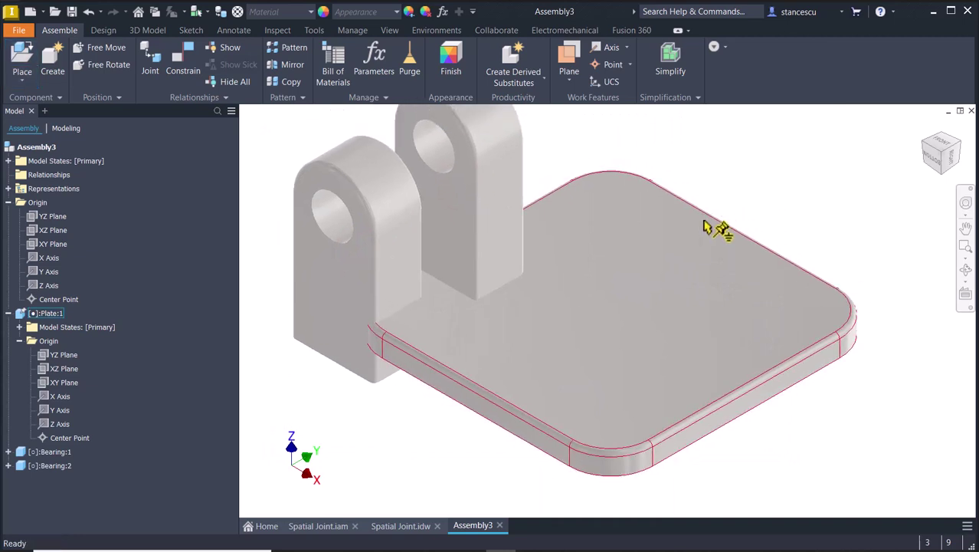
drag(601, 258, 560, 222)
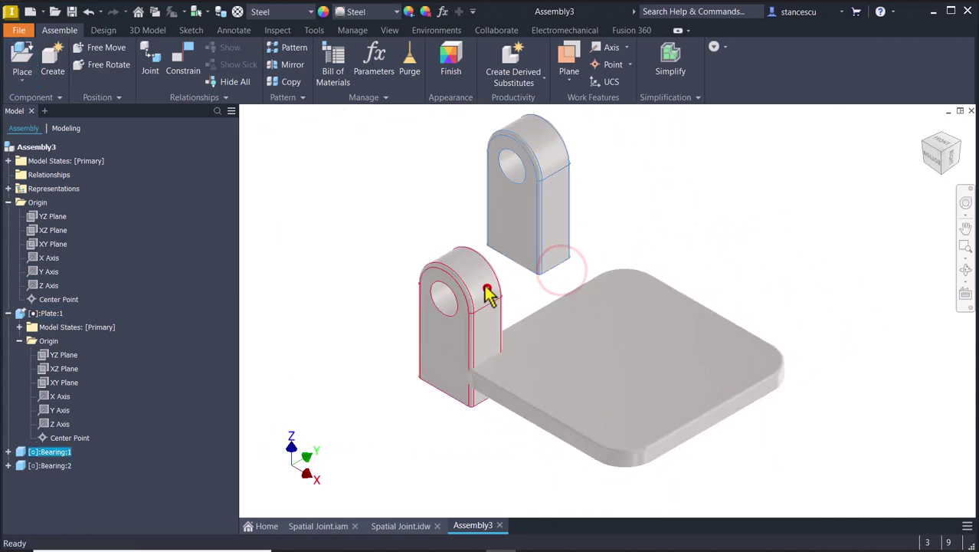
drag(485, 289, 420, 229)
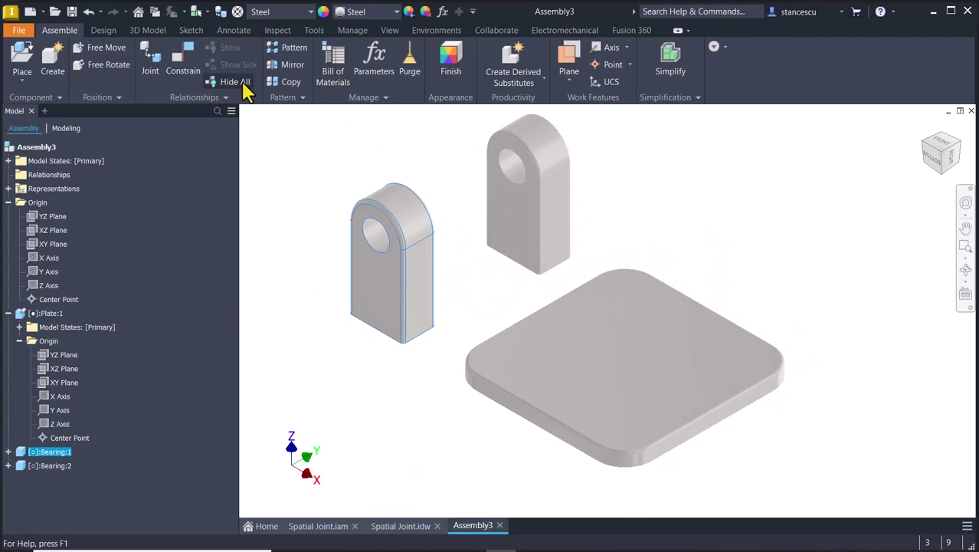
Mate the first bearing's bottom face to the plate's top face
click(181, 66)
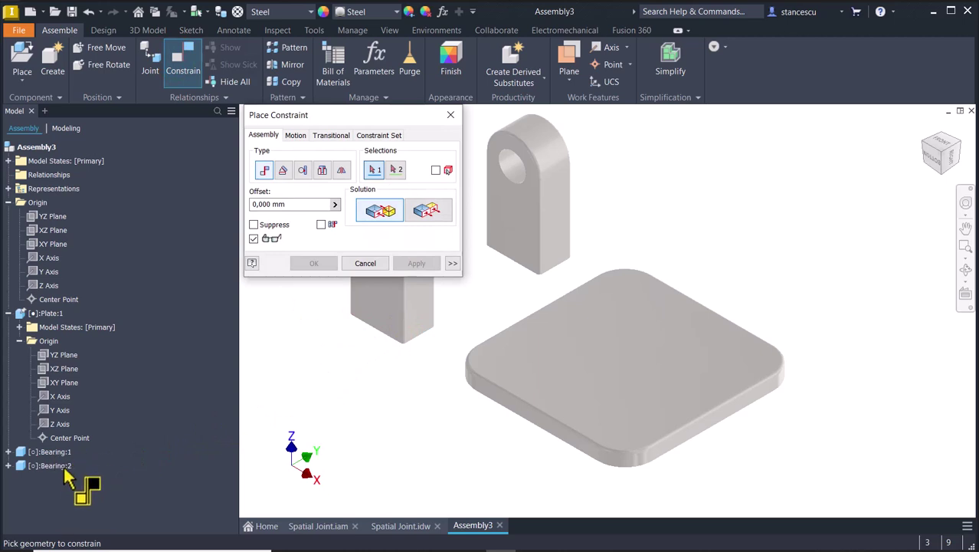
shift+middle_drag(372, 361, 497, 400)
click(372, 371)
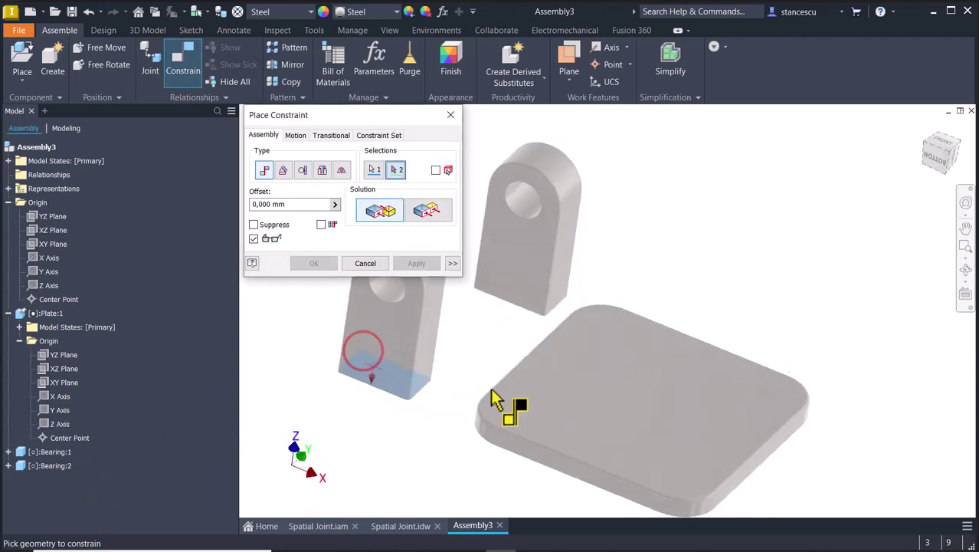
click(519, 400)
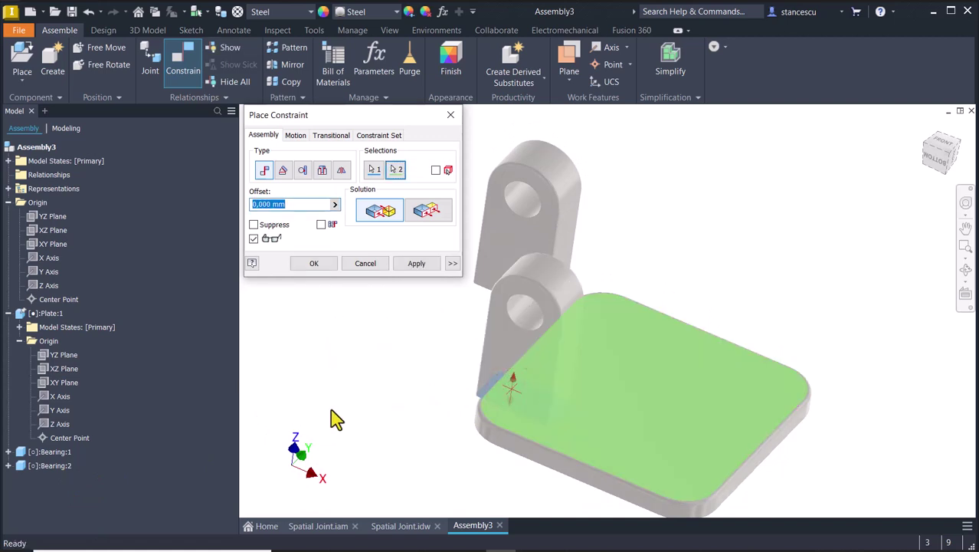
click(411, 264)
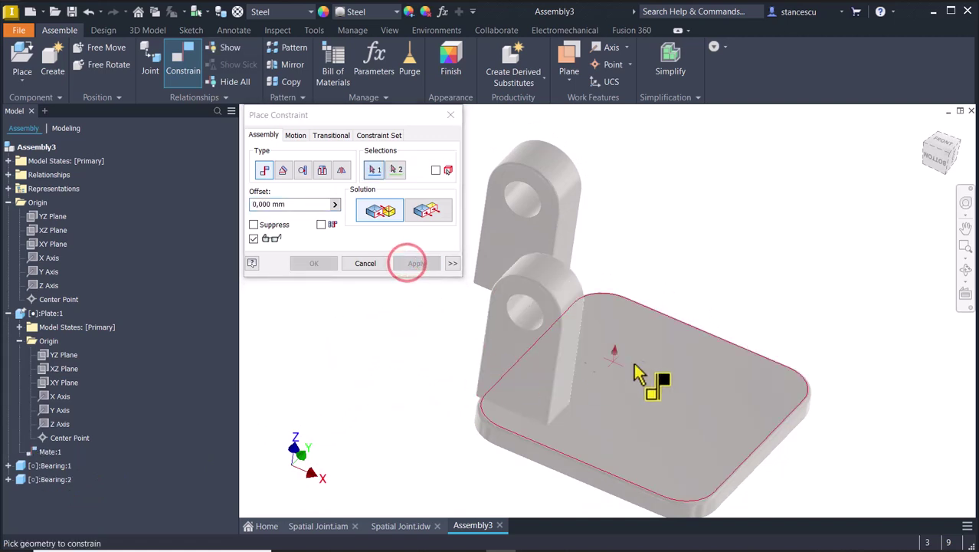
Mate the plate's top face to the second bearing's bottom face, creating Mate:2
click(676, 368)
shift+middle_drag(676, 368, 757, 297)
click(475, 360)
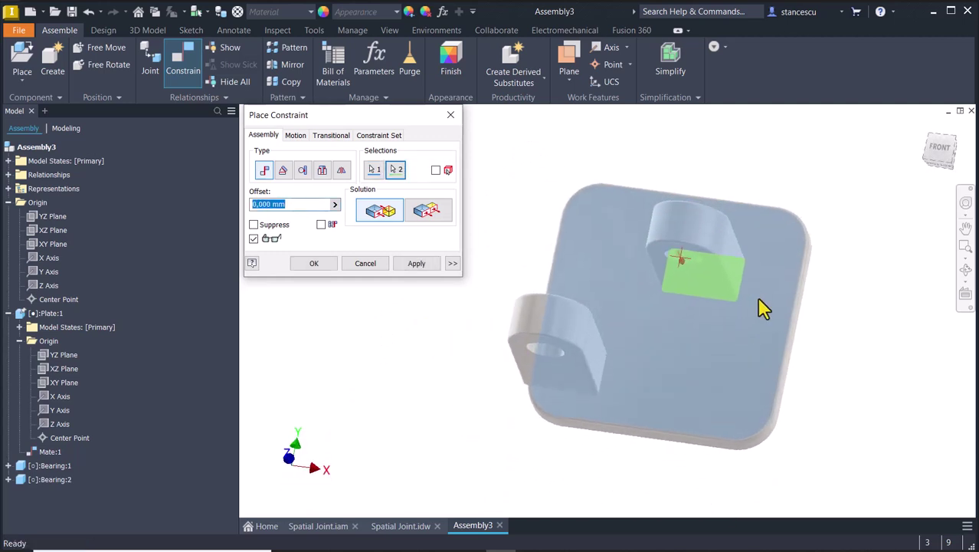
click(328, 263)
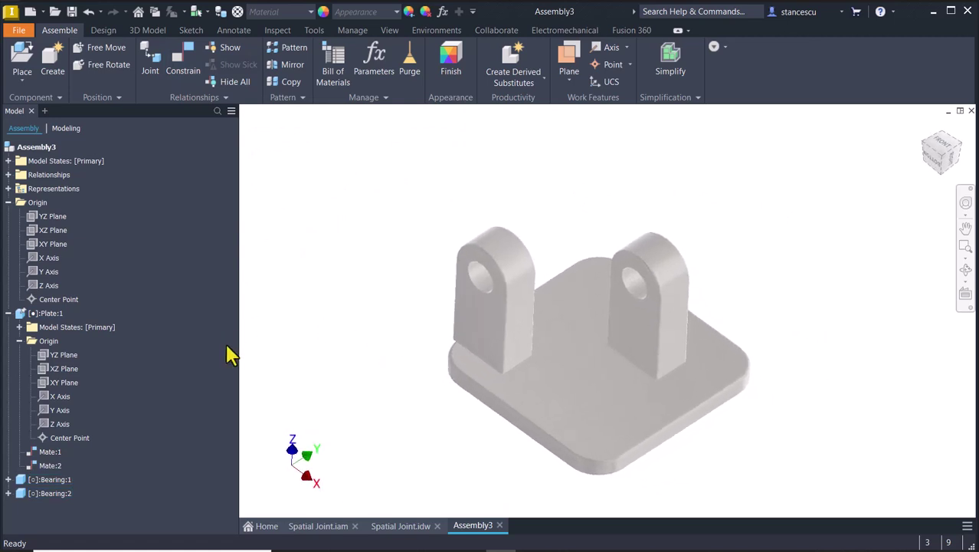
Expand Bearing:1's Origin folder and preview its YZ, XZ and XY planes
click(10, 480)
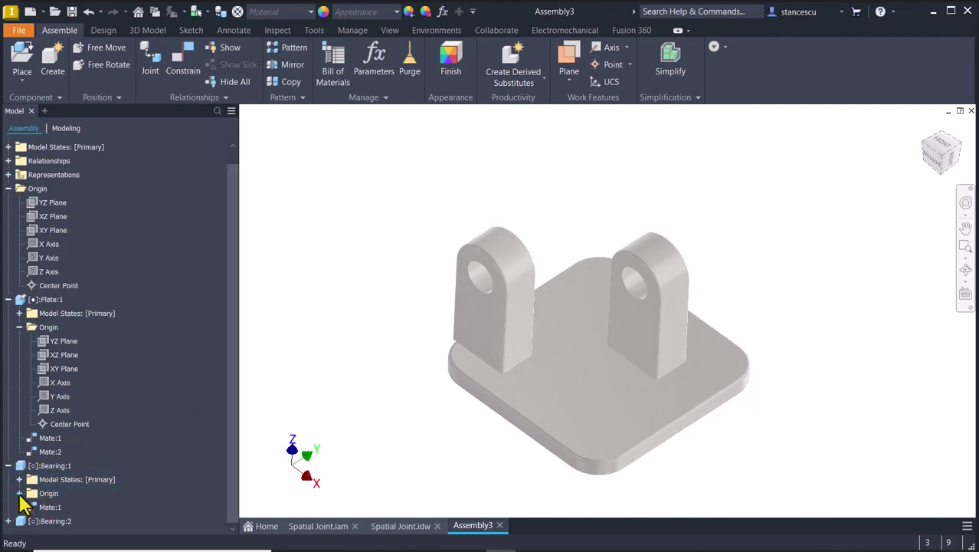
click(20, 493)
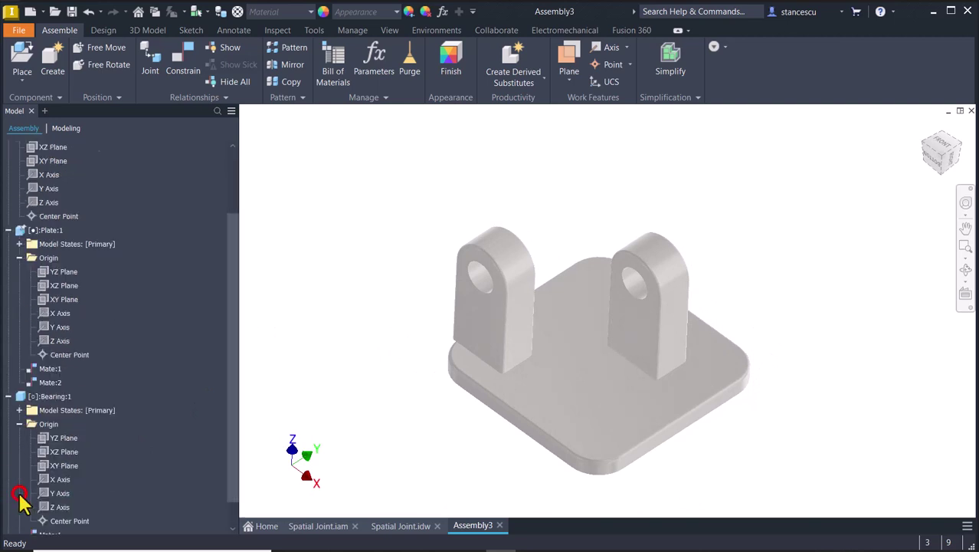
click(65, 438)
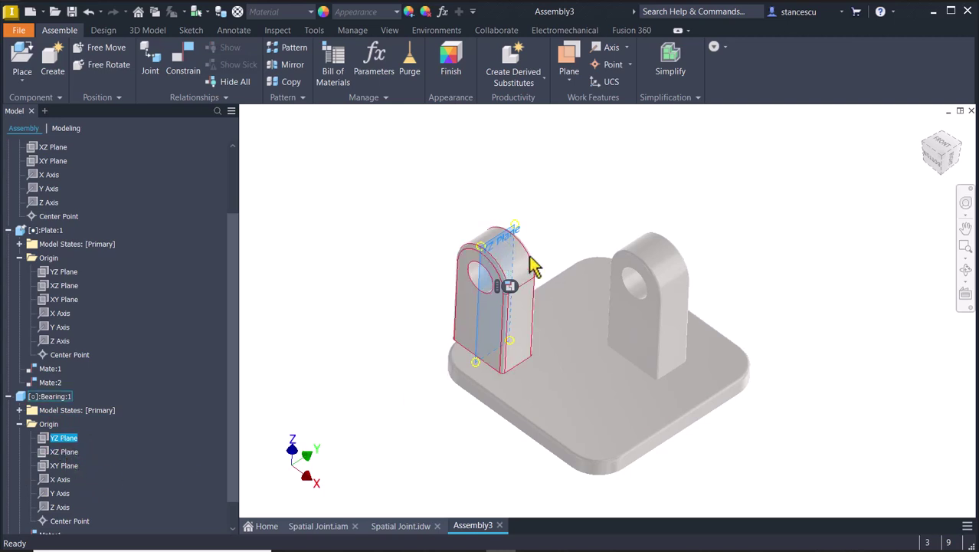
click(46, 452)
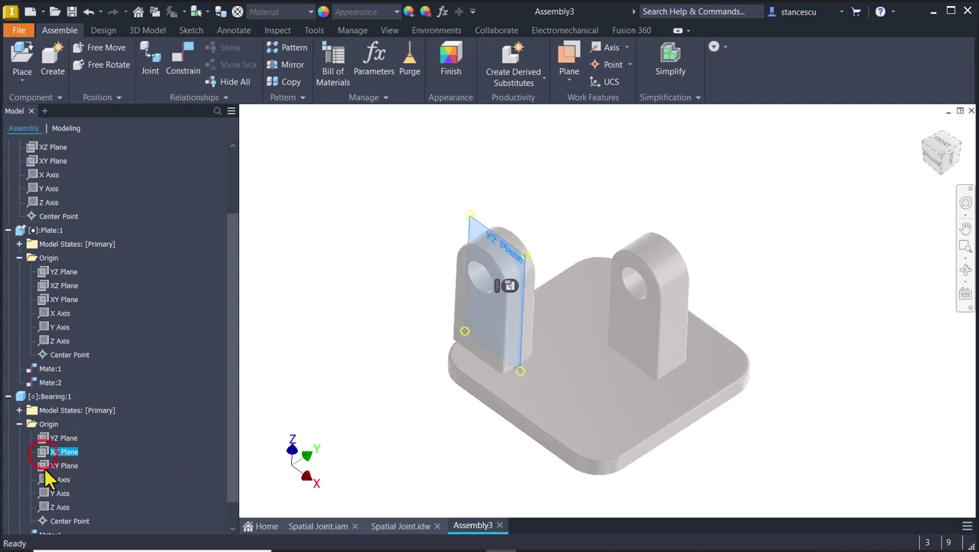
click(45, 466)
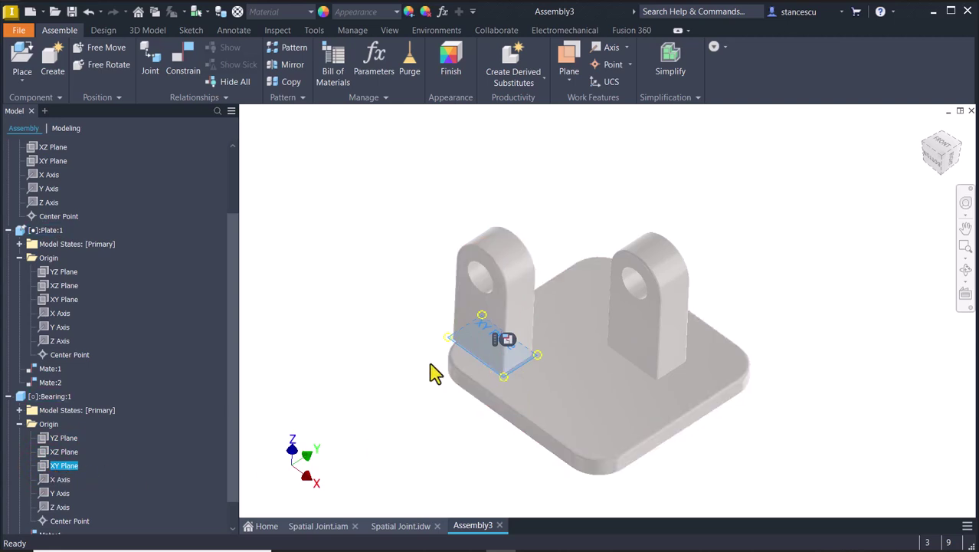
drag(236, 413, 231, 482)
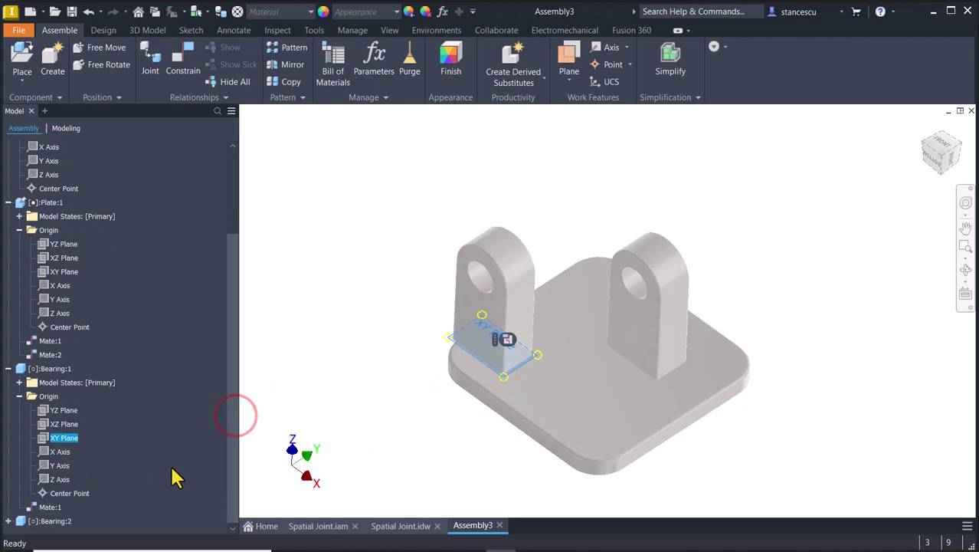
Locate Bearing:1's Center Point, zooming in on it and back out to the whole model
click(48, 494)
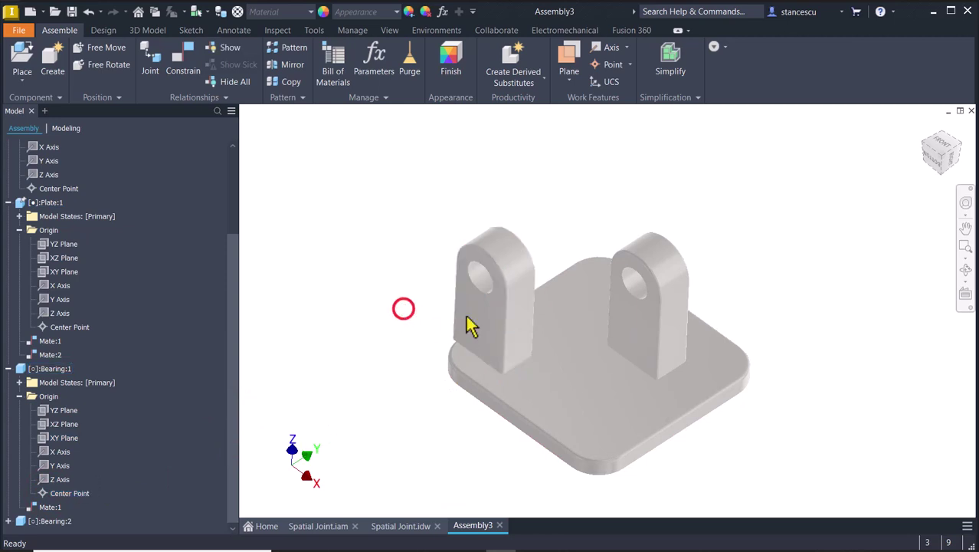
click(402, 308)
drag(469, 318, 406, 290)
shift+middle_drag(407, 289, 332, 433)
click(60, 493)
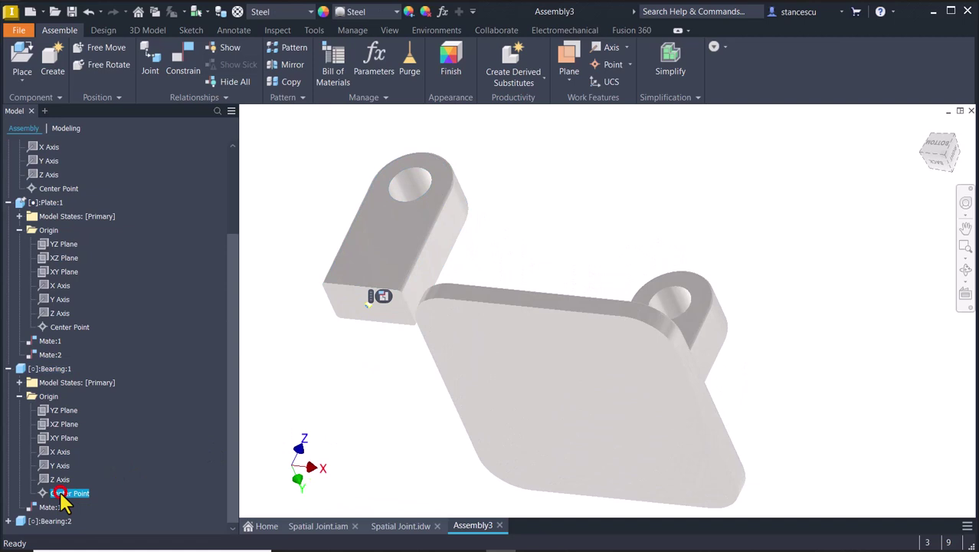
key(End)
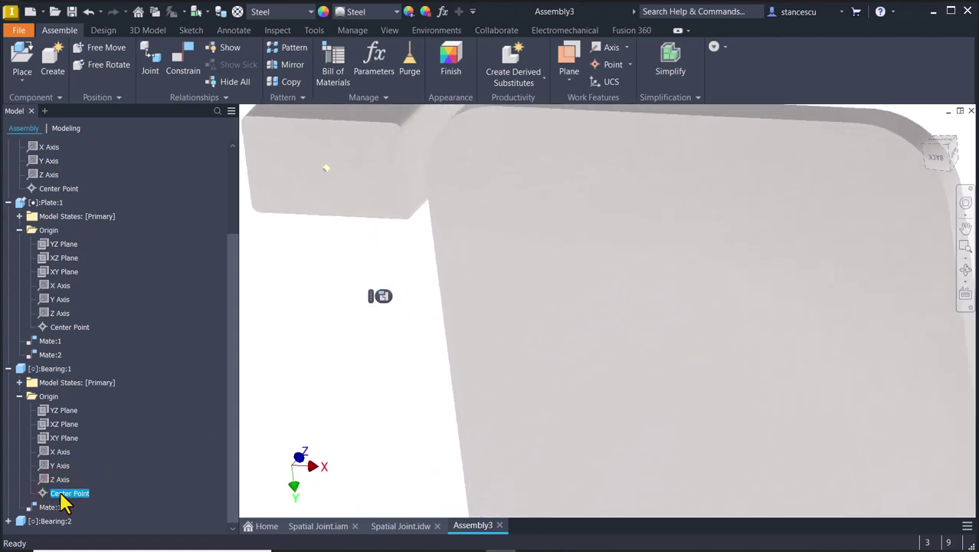
key(F5)
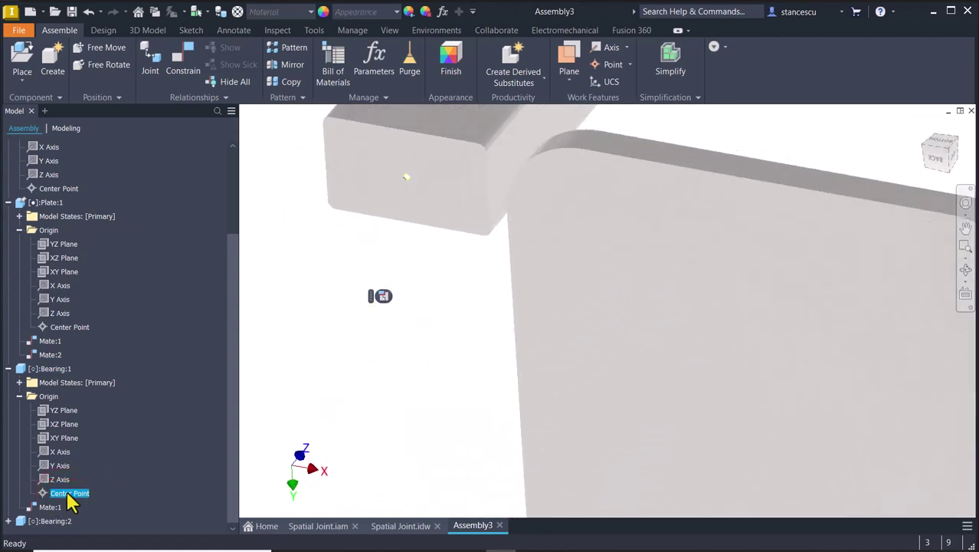
key(F5)
key(F5)
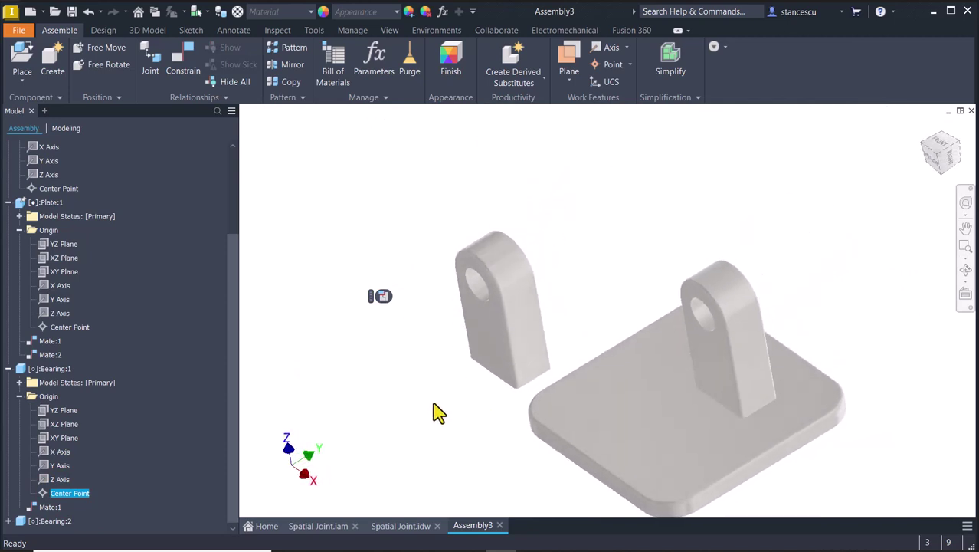
click(433, 412)
Return to the Home view and drag Bearing:1 back onto the plate facing Bearing:2
key(F6)
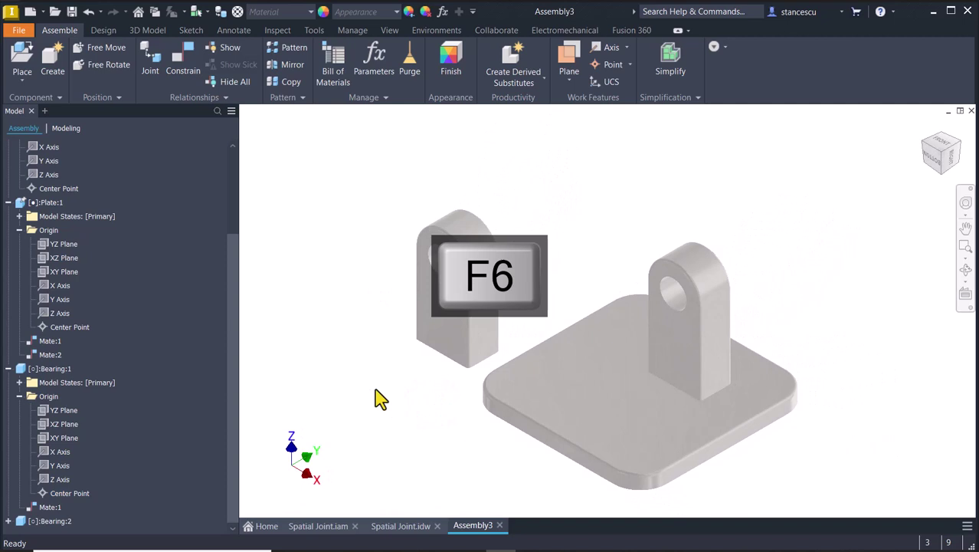
drag(460, 325, 560, 381)
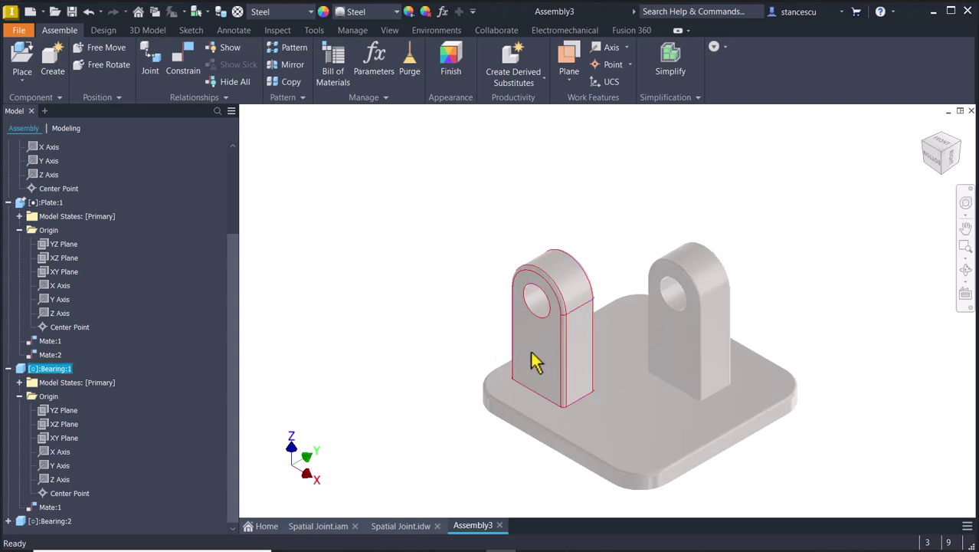
click(458, 280)
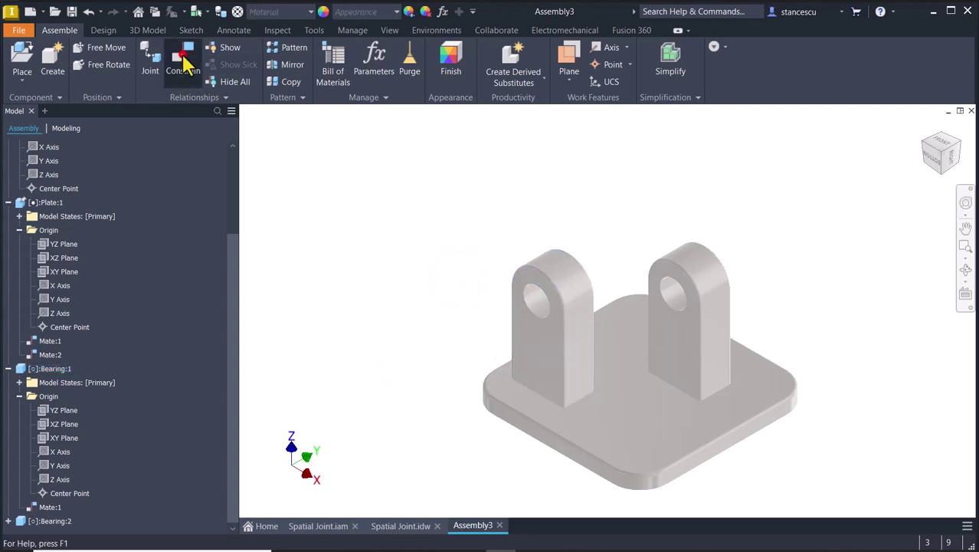
Align Bearing:1's YZ Plane with Plate:1's XZ Plane using a 0,000 mm mate
click(184, 66)
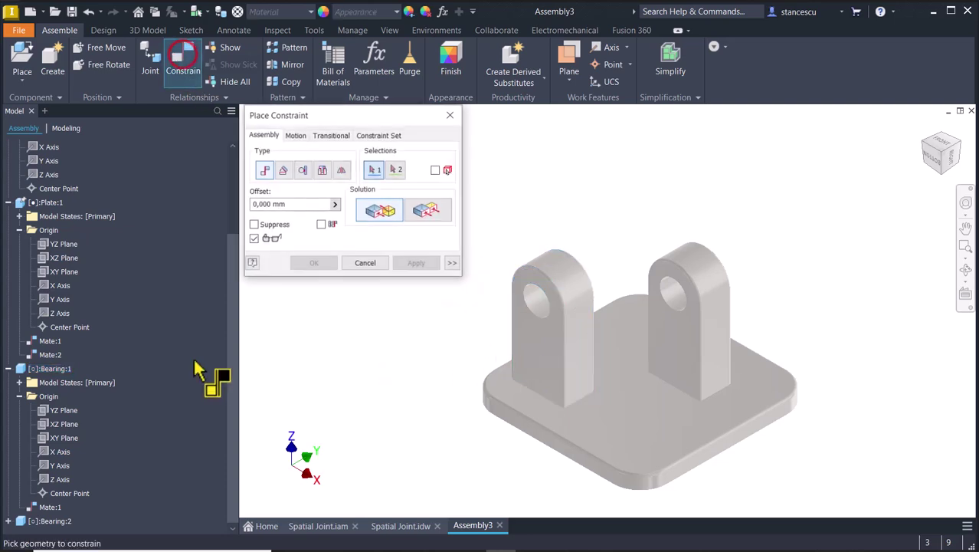
click(64, 411)
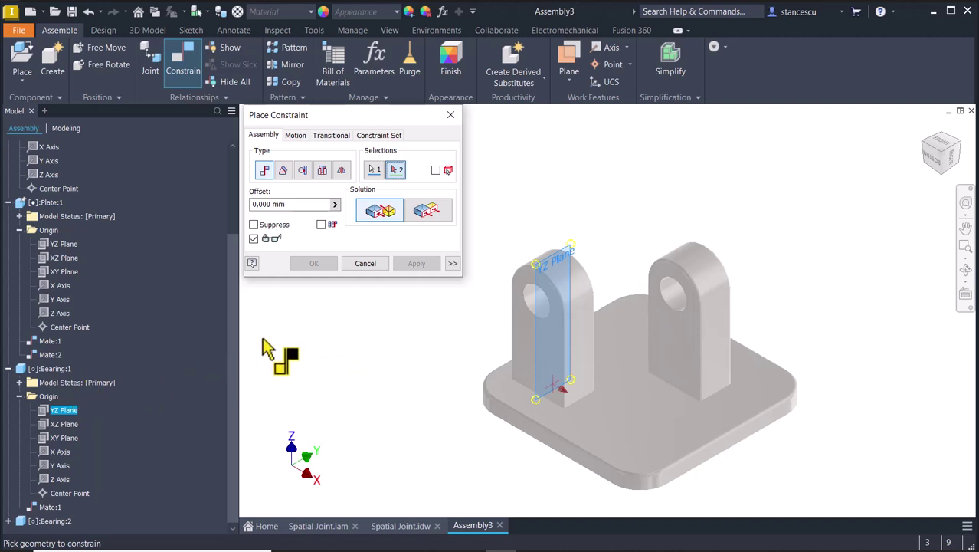
click(61, 259)
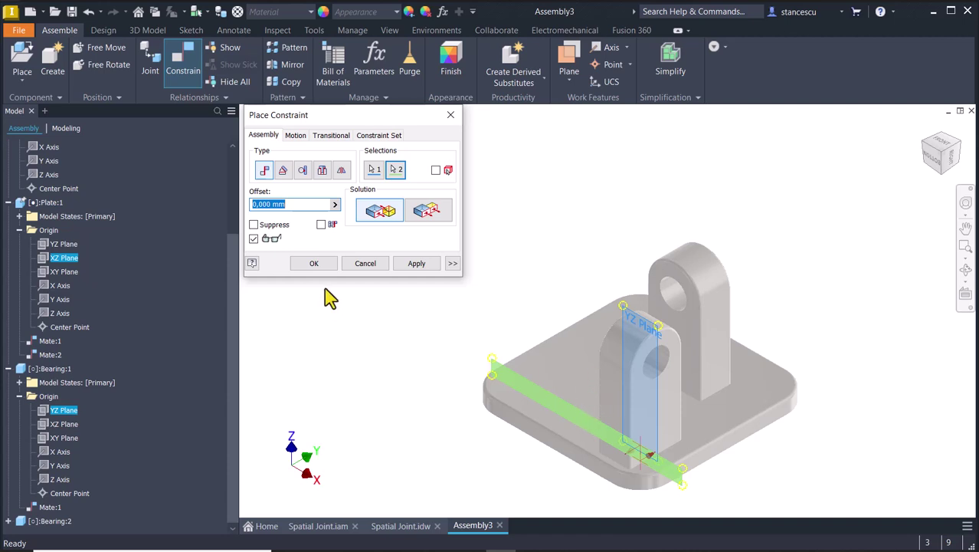
click(407, 266)
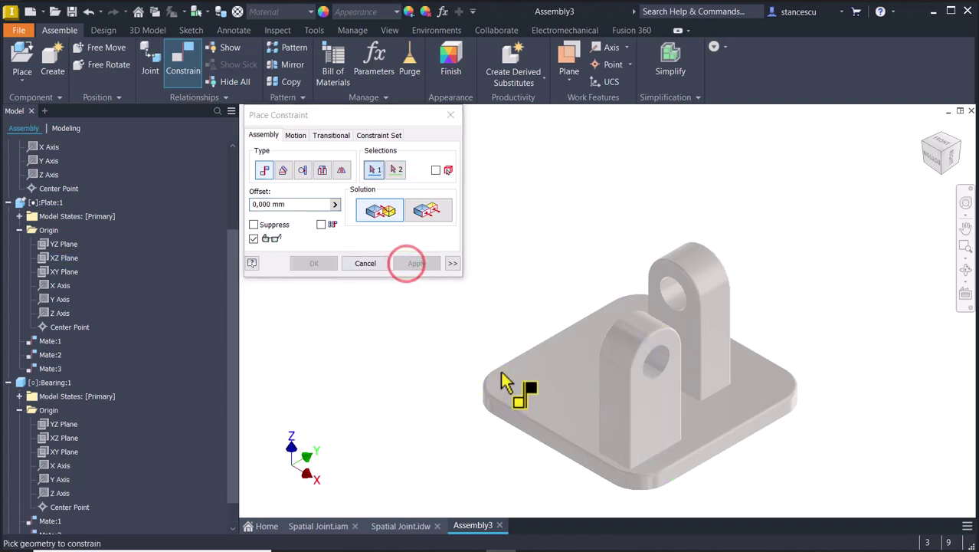
Close the constraint dialog and drag the bearings to test their remaining freedom
click(368, 265)
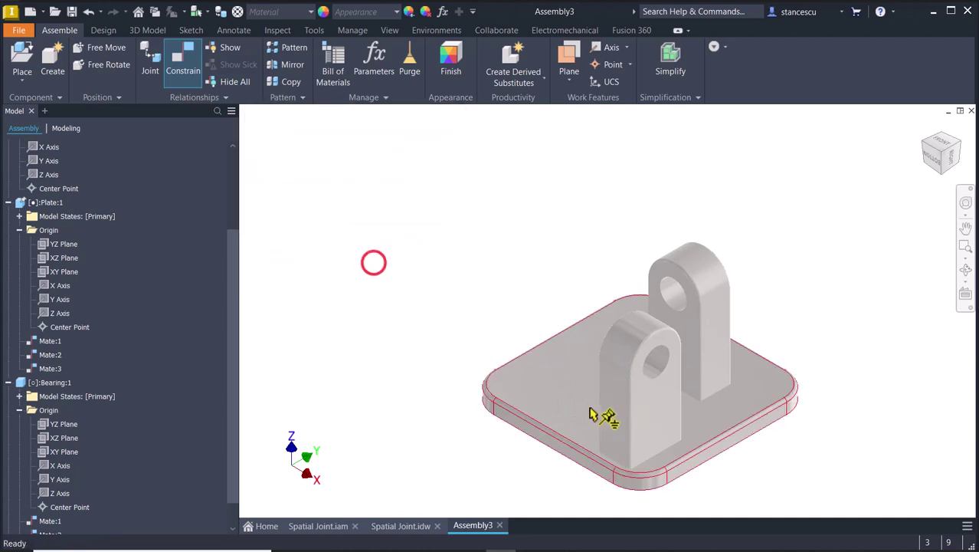
drag(615, 406, 441, 368)
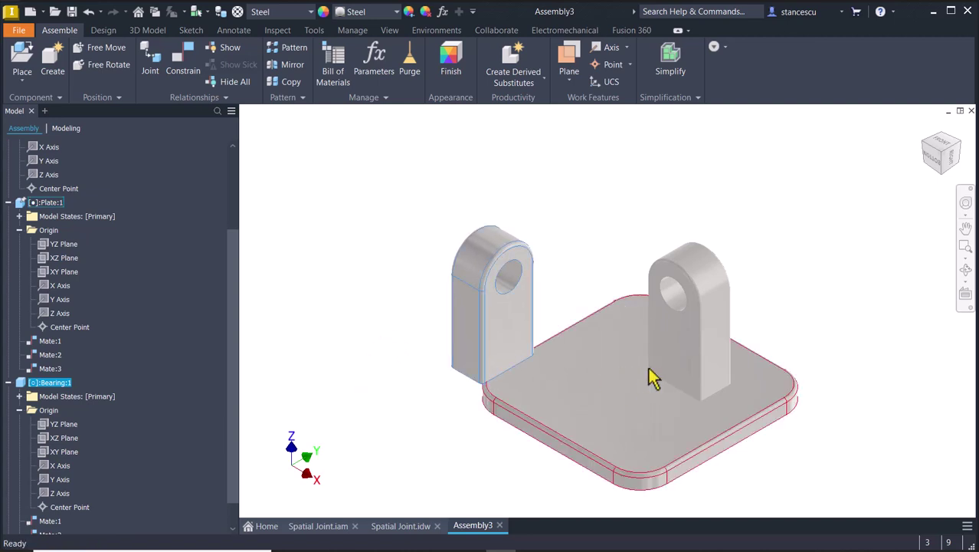
drag(665, 354, 687, 348)
mouse_move(687, 349)
shift+middle_down()
mouse_move(715, 361)
mouse_move(735, 346)
mouse_move(751, 354)
shift+middle_up()
drag(752, 354, 706, 350)
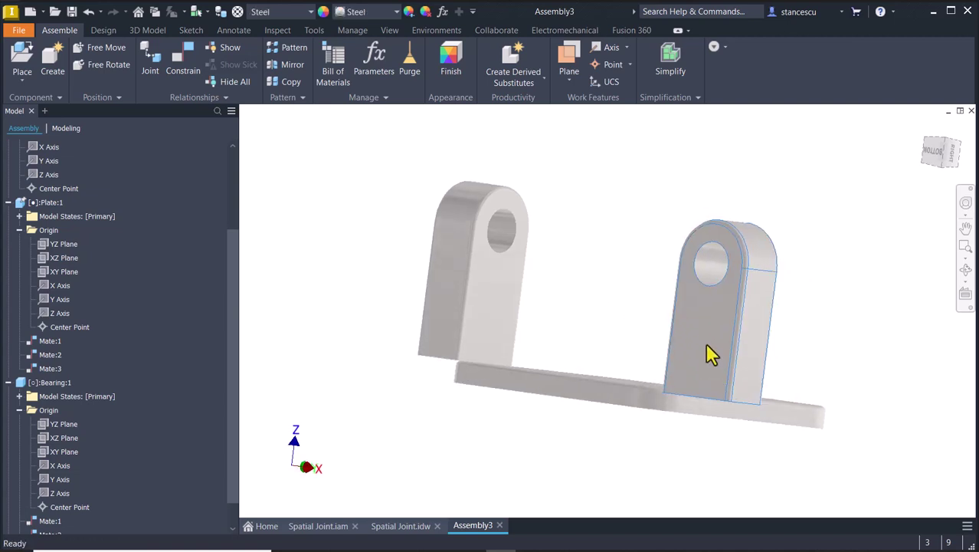
shift+middle_drag(705, 349, 673, 481)
Drag the loose bearing onto the plate's right side, standing opposite the first lug
drag(668, 466, 756, 443)
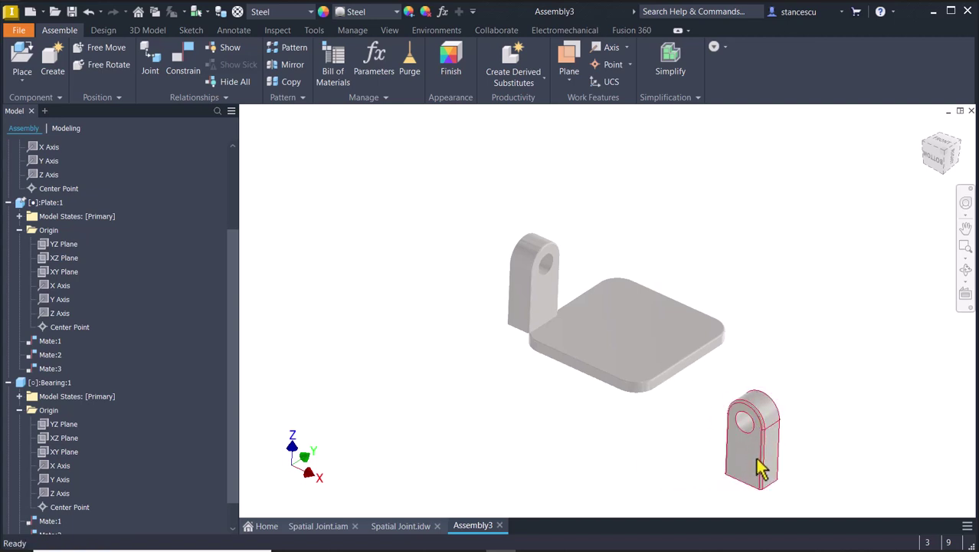
shift+middle_drag(721, 492, 731, 471)
drag(776, 326, 695, 328)
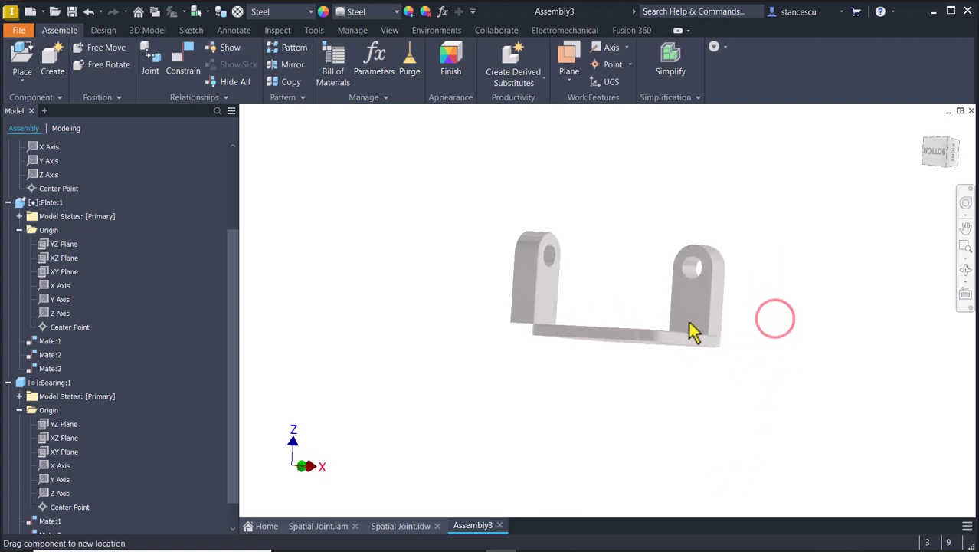
shift+middle_drag(695, 328, 774, 319)
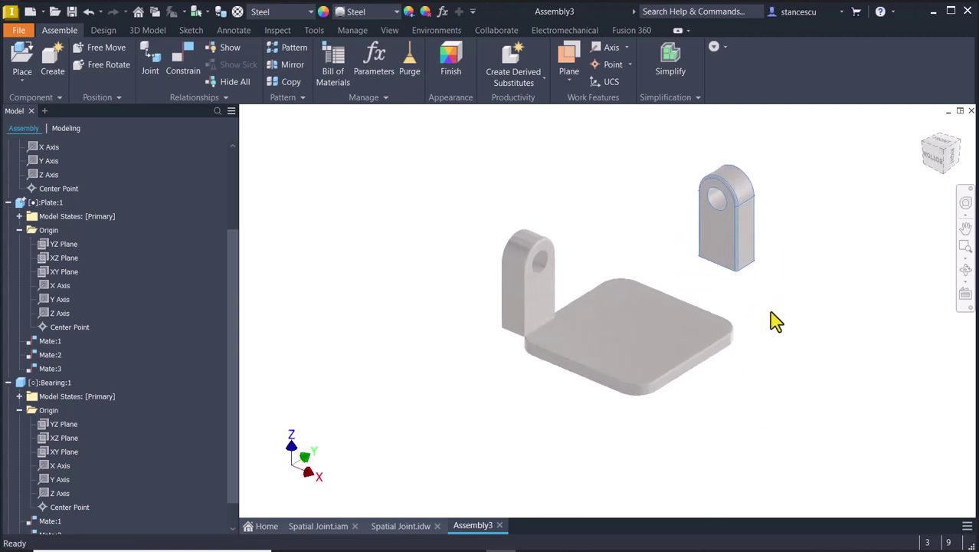
drag(734, 239, 743, 317)
shift+middle_drag(744, 318, 414, 194)
Collapse Bearing:1, expand Bearing:2's Origin folder, and preview the bearing's and plate's YZ Planes
click(389, 195)
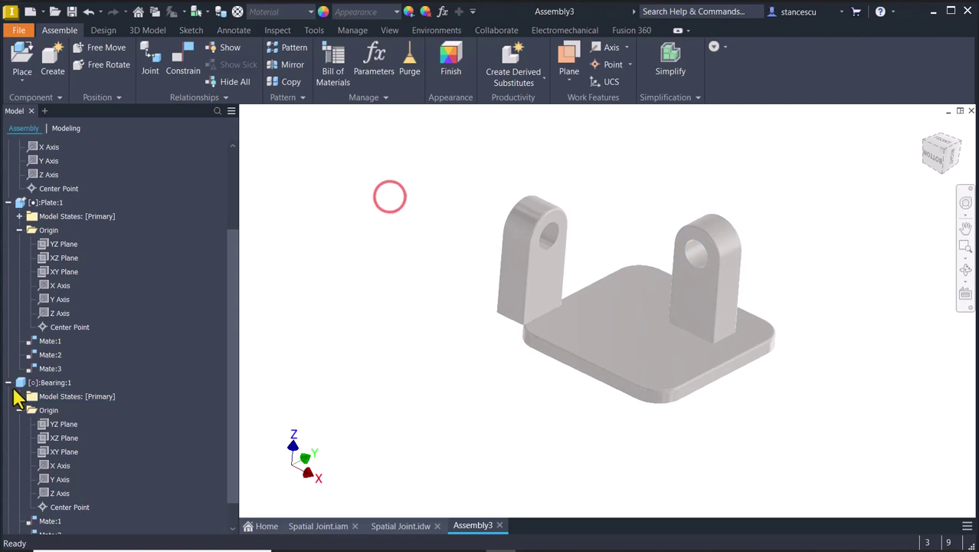
click(8, 382)
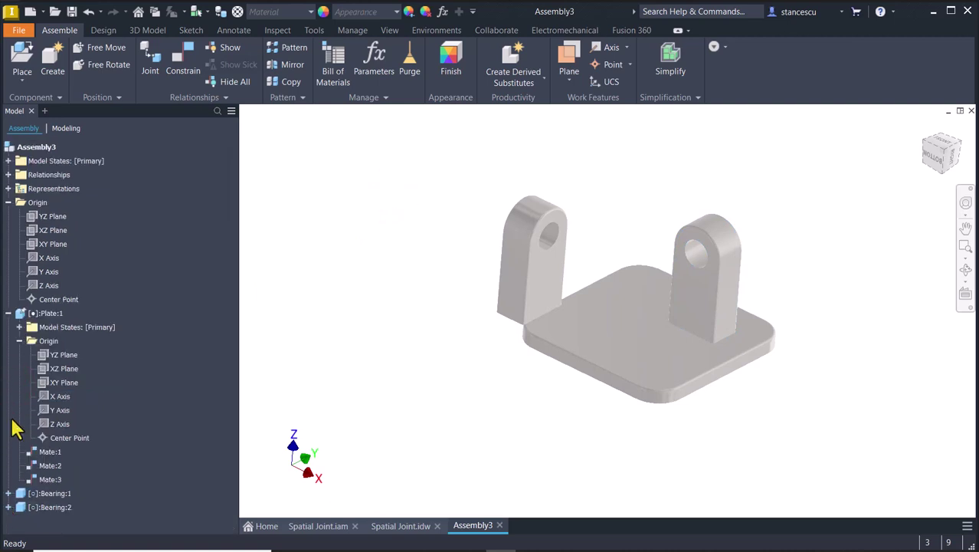
click(8, 507)
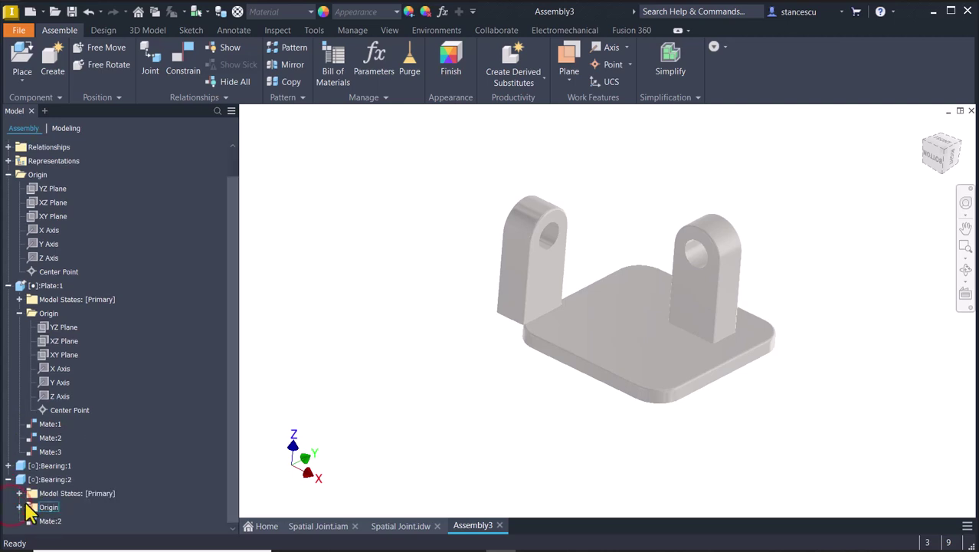
click(19, 507)
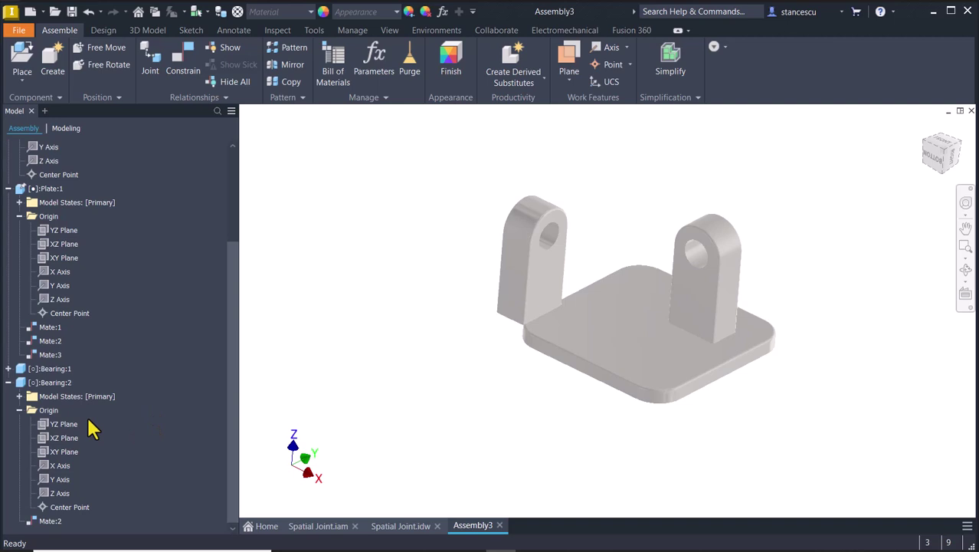
click(56, 427)
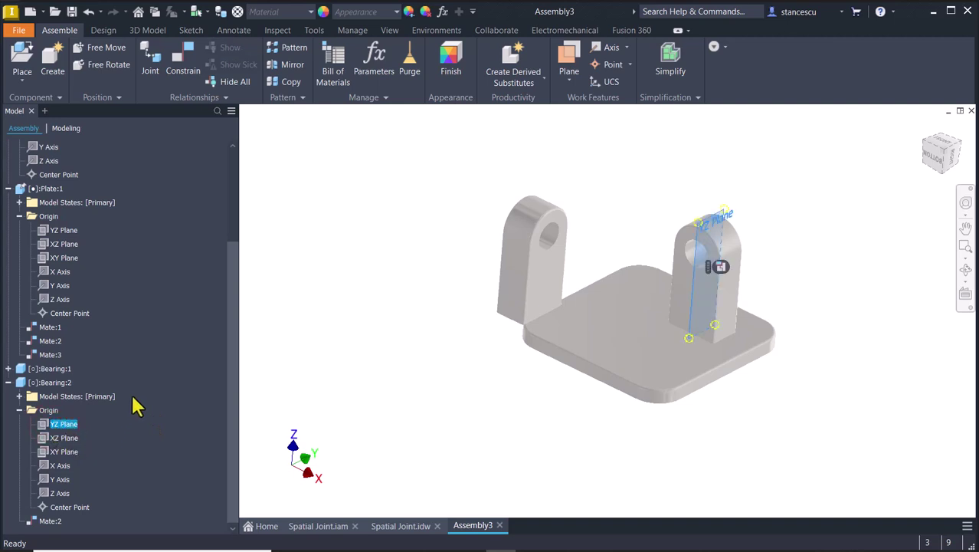
click(60, 231)
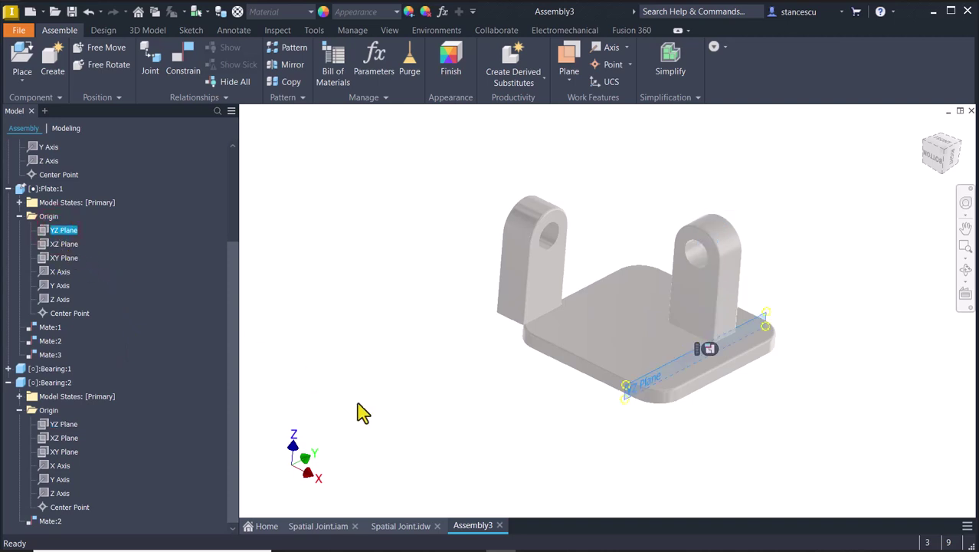
click(798, 385)
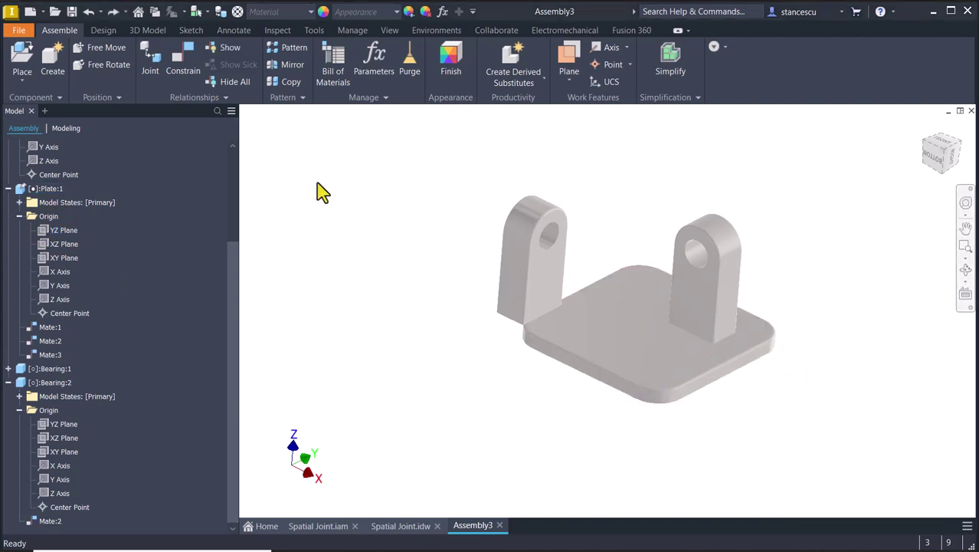
Mate Bearing:2's YZ Plane to Plate:1's YZ Plane, creating Mate:4
click(184, 64)
click(61, 424)
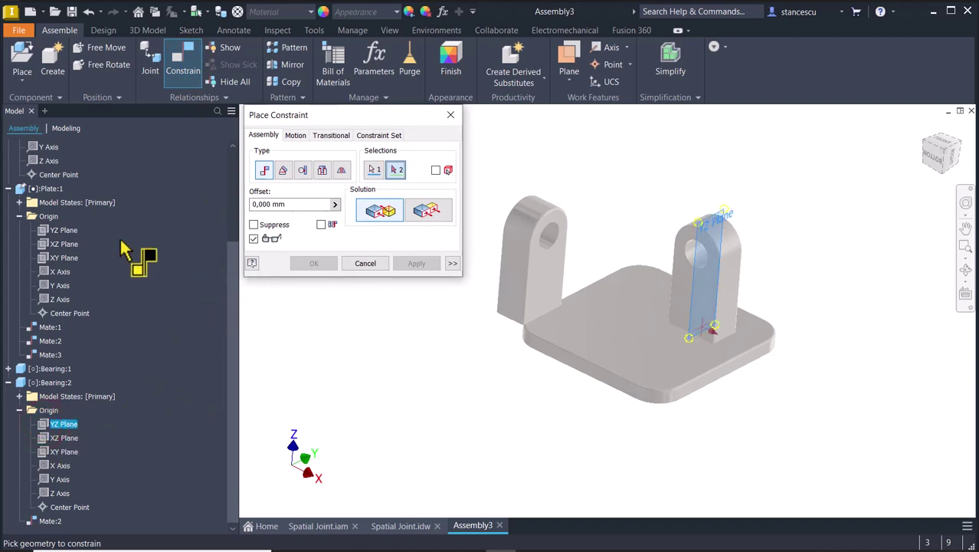
click(62, 231)
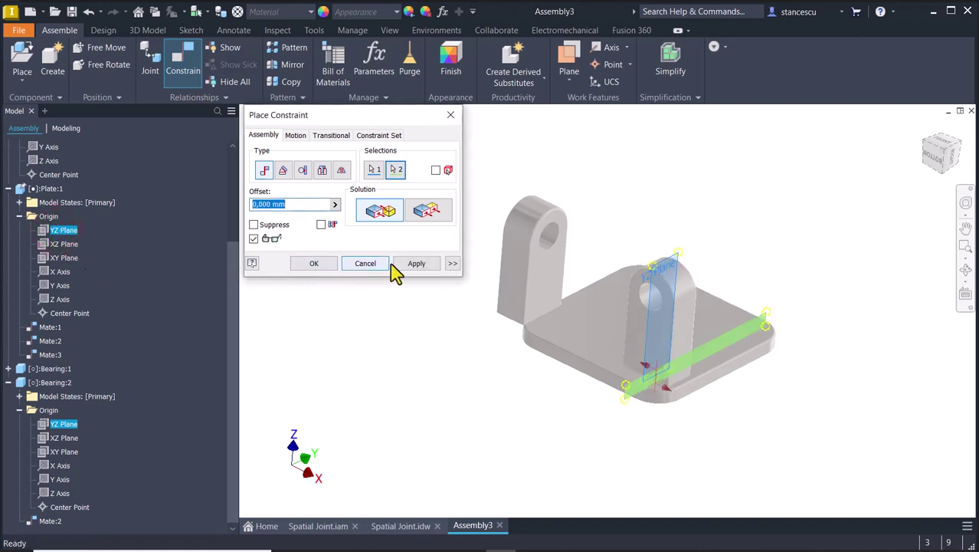
click(414, 264)
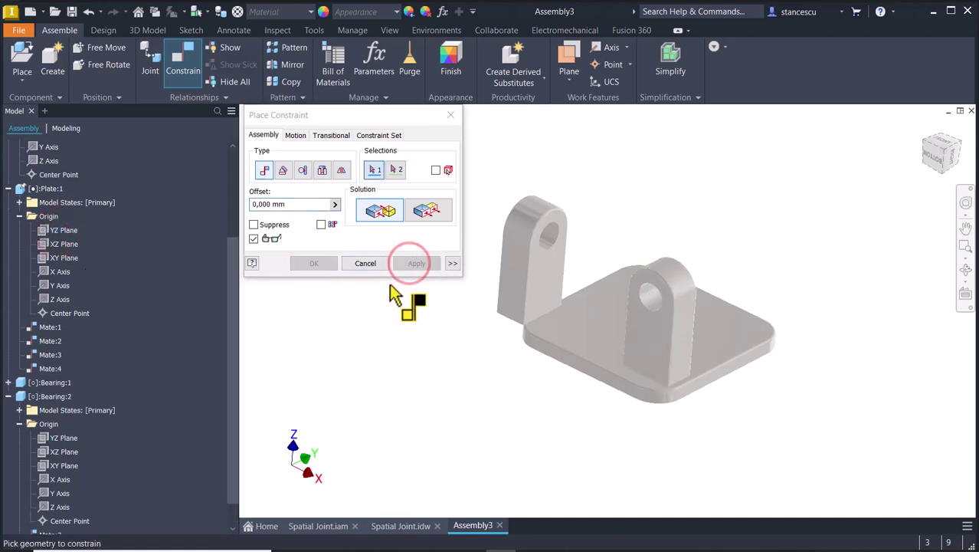
click(357, 265)
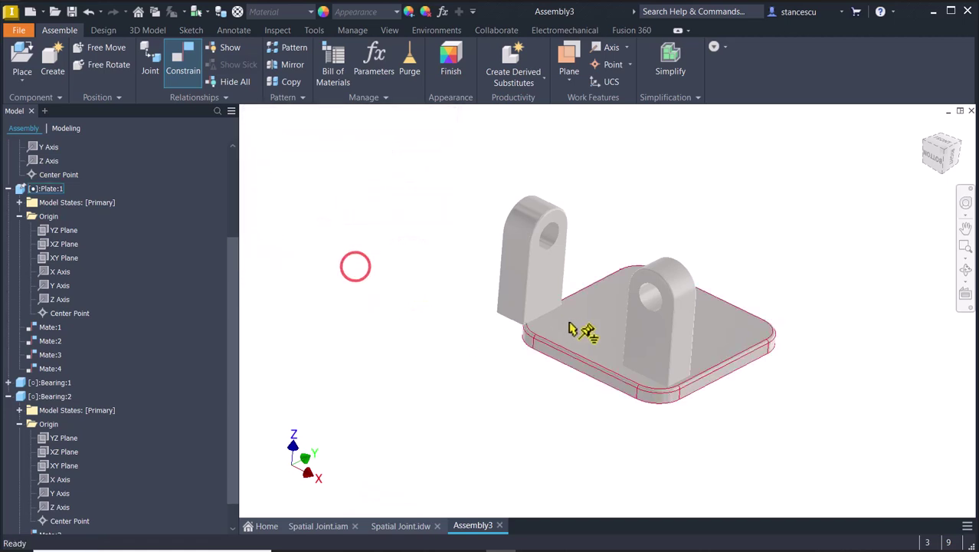
Drag the bearings onto either side of the plate and return to the home view
drag(631, 338, 725, 333)
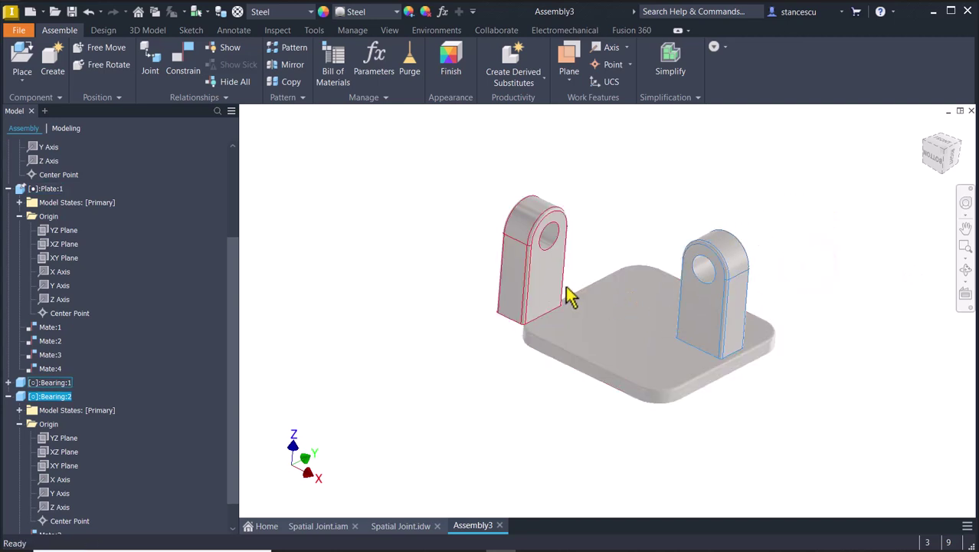
drag(546, 284, 603, 335)
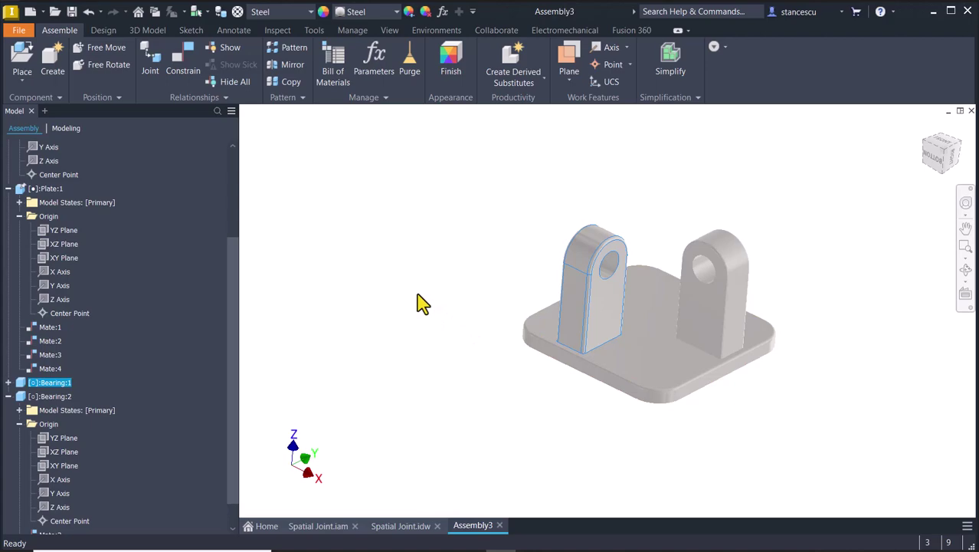
key(F6)
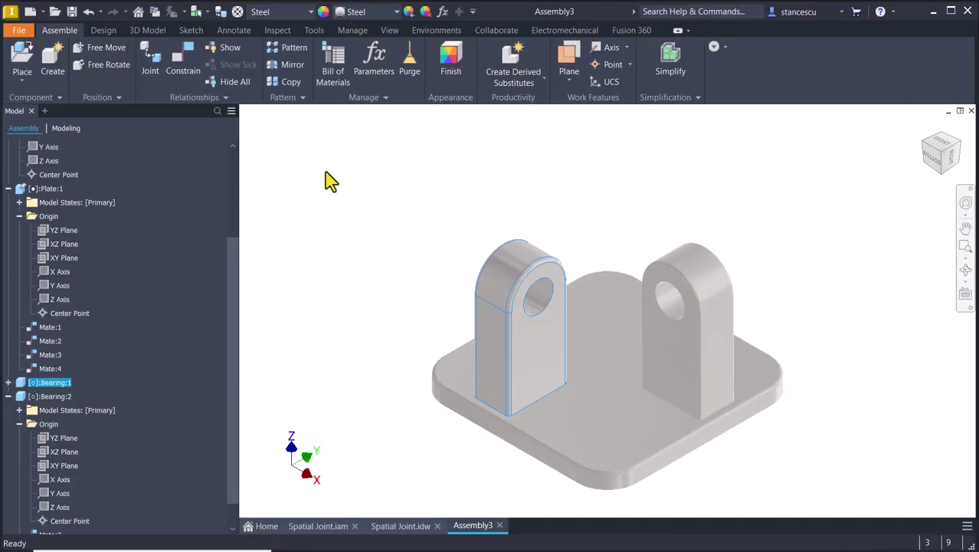
Place two instances of Fork.ipt floating above the plate
click(22, 63)
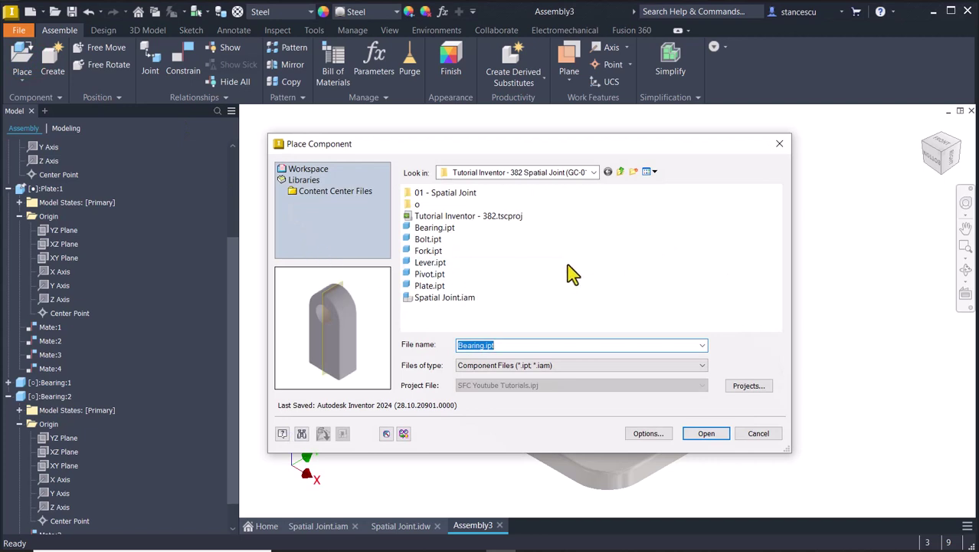
click(410, 253)
double_click(410, 253)
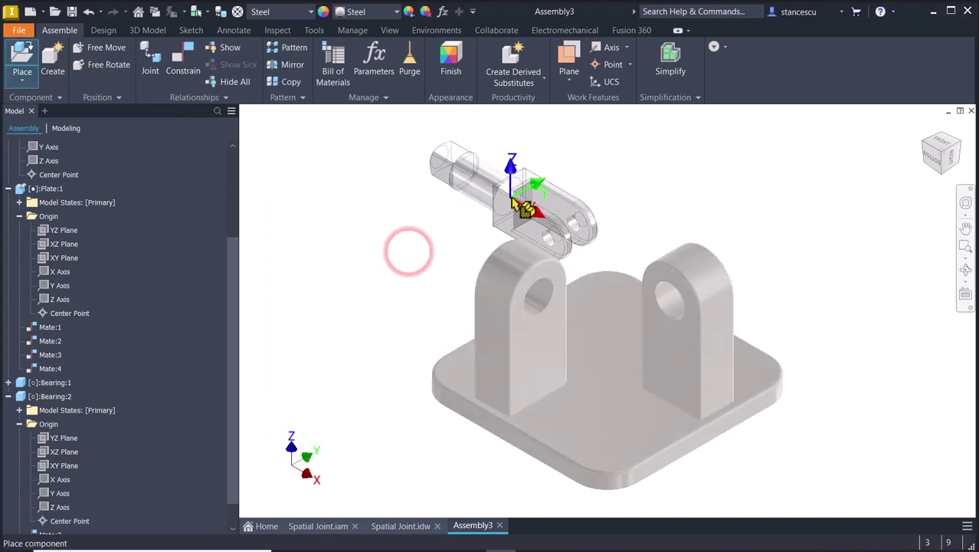
click(512, 195)
click(783, 222)
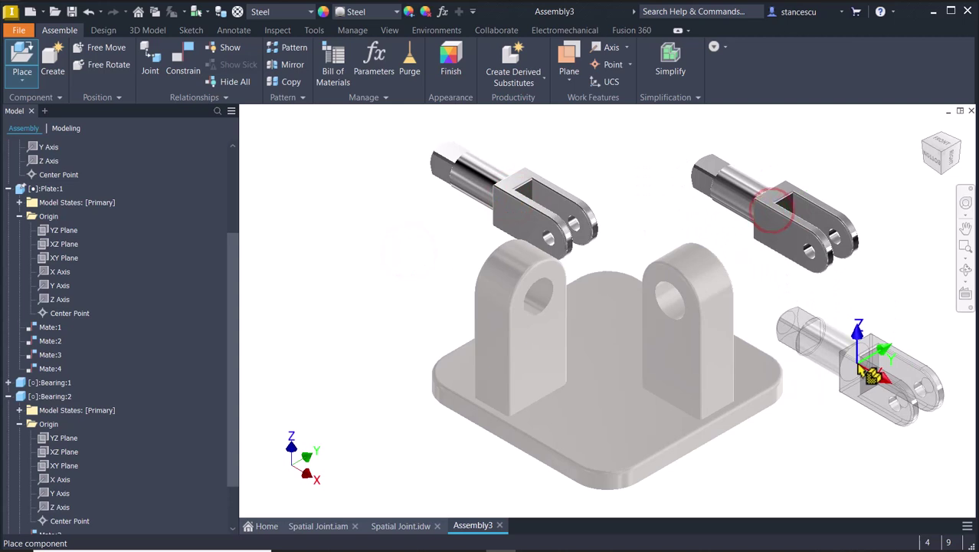
key(Escape)
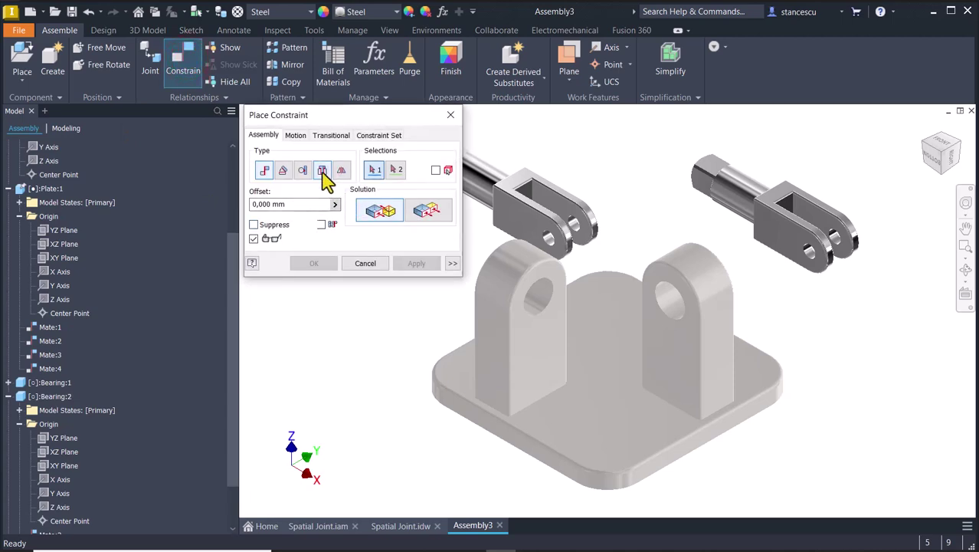
Insert-constrain the first fork's shaft shoulder edge into the left bearing's hole edge
click(324, 173)
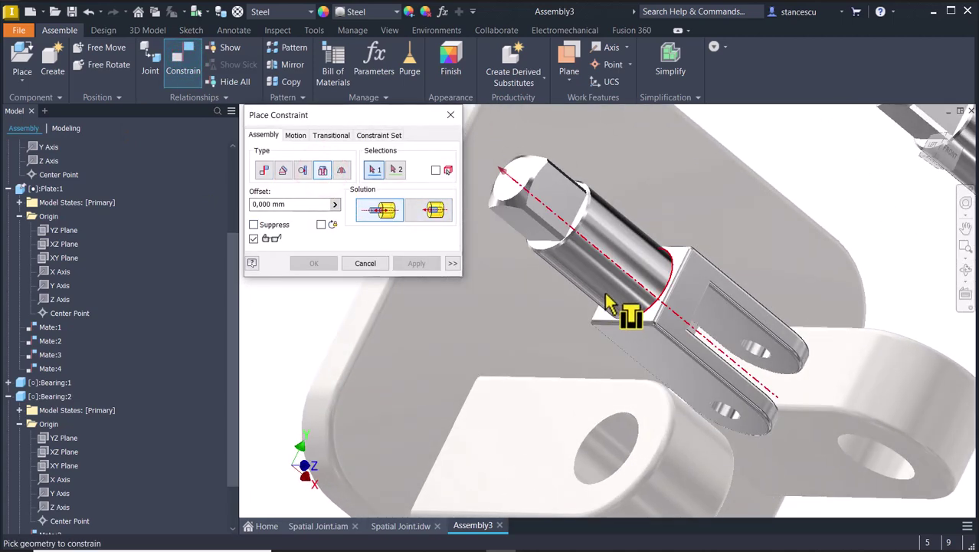
click(642, 321)
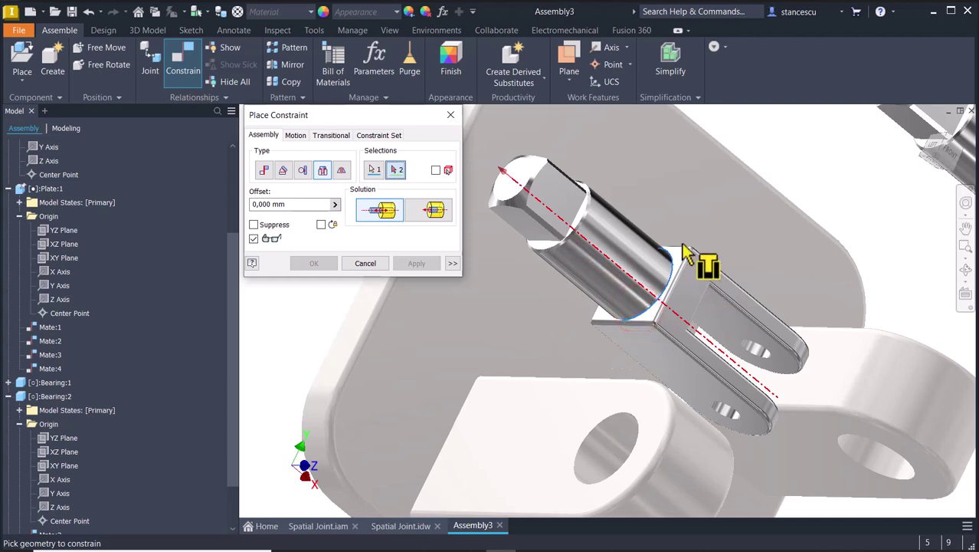
shift+middle_drag(638, 333, 601, 383)
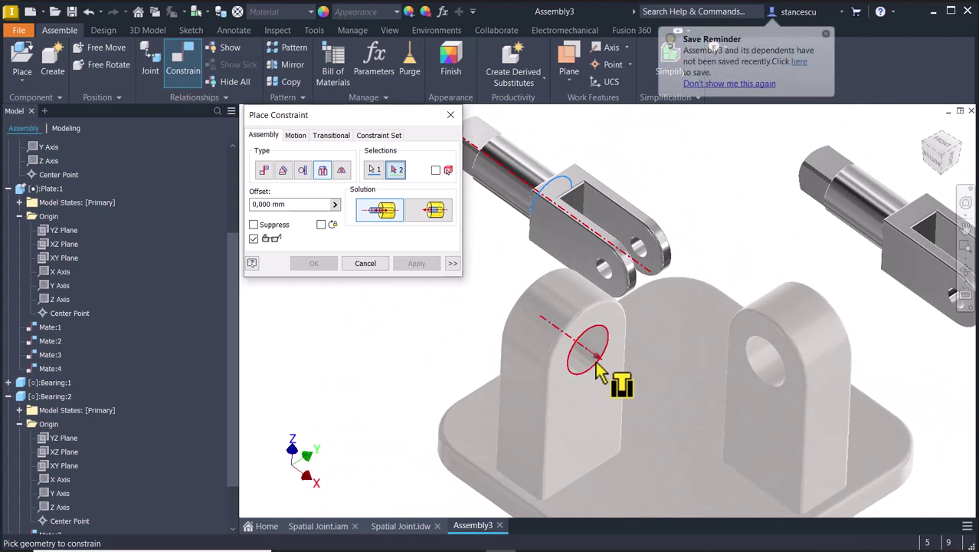
click(598, 372)
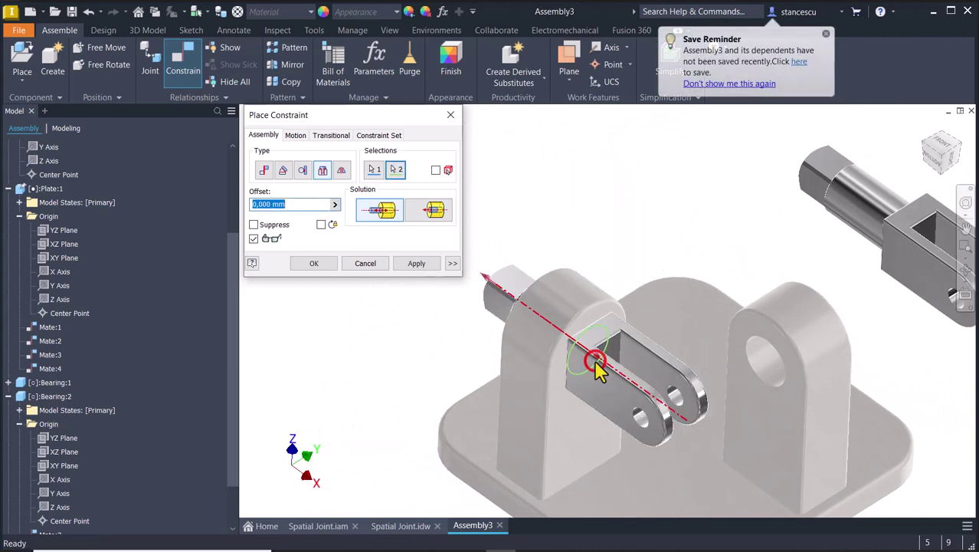
click(729, 86)
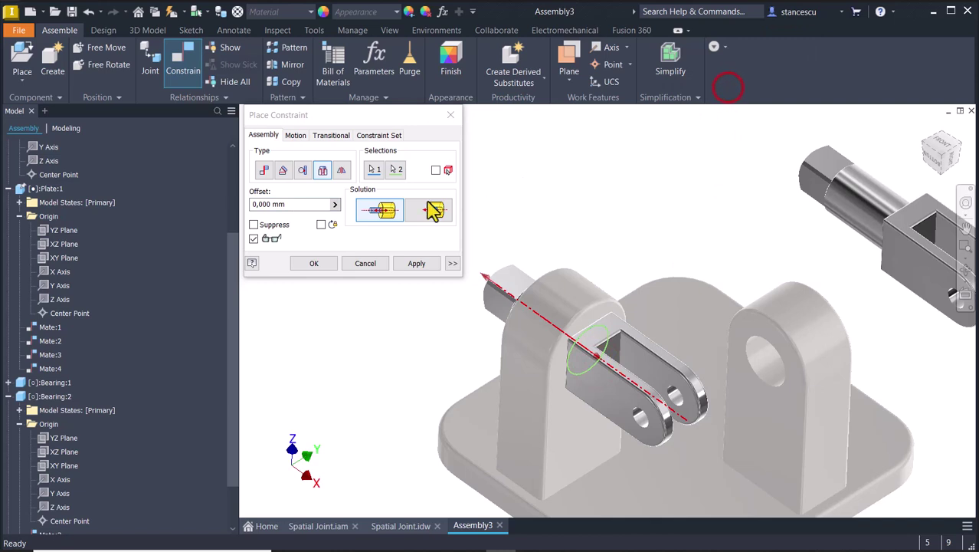
click(311, 264)
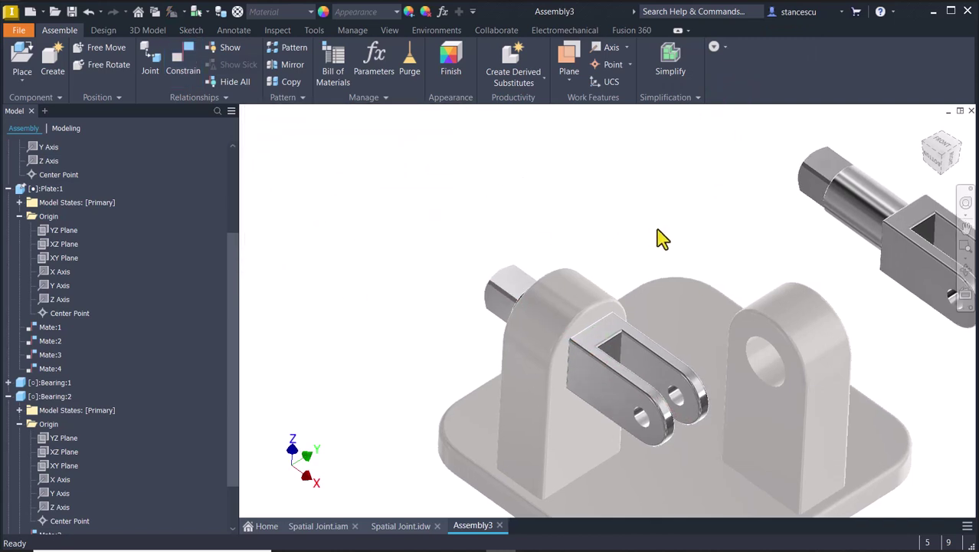
Insert-constrain the second fork's shoulder edge into the right bearing's hole
click(178, 61)
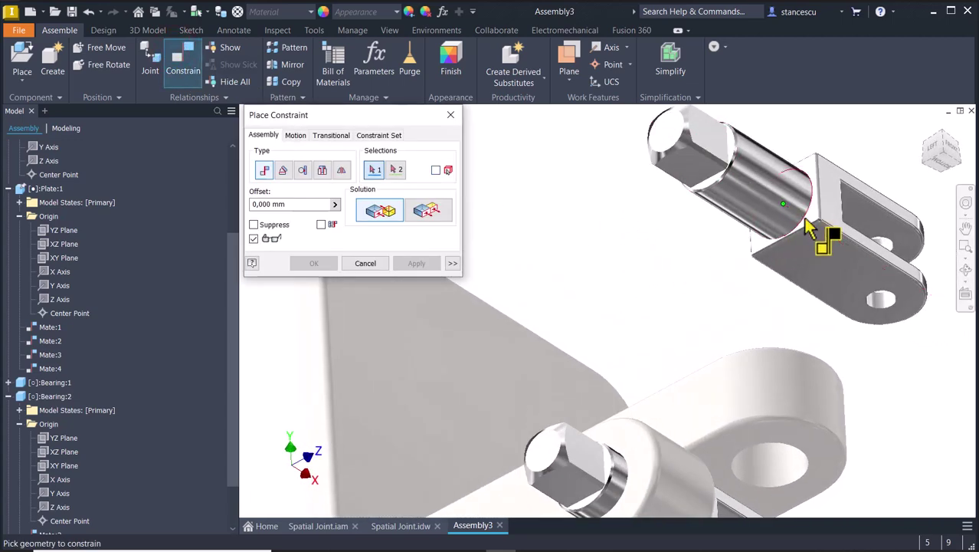
click(320, 170)
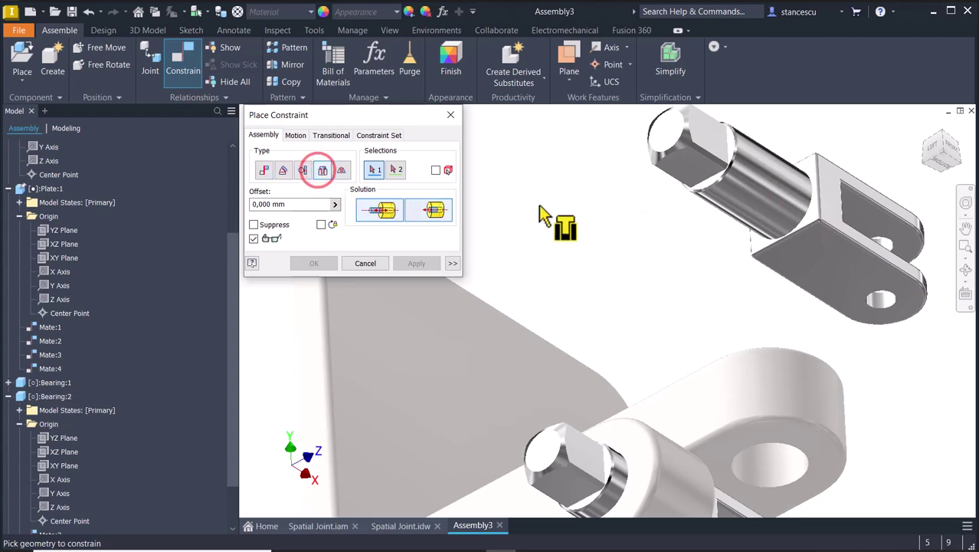
click(824, 218)
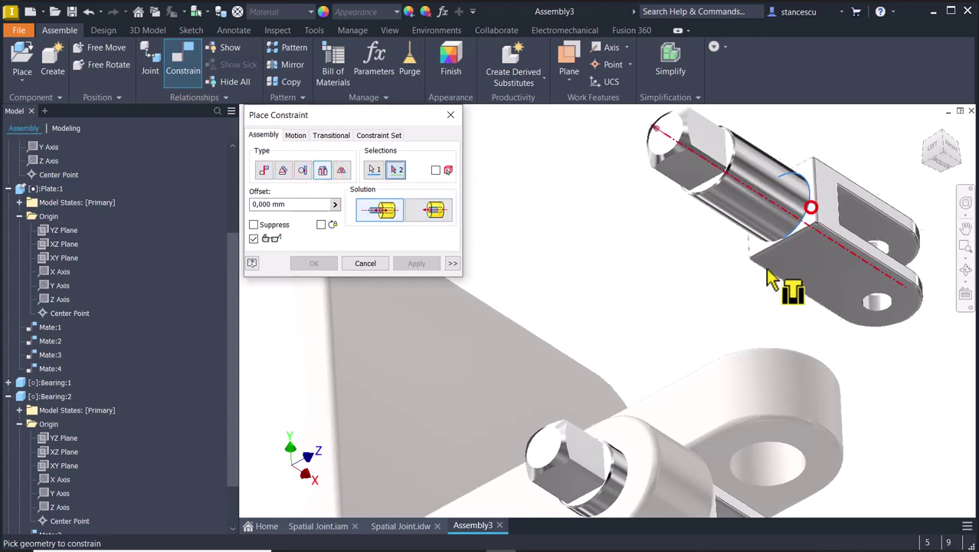
key(F6)
click(766, 429)
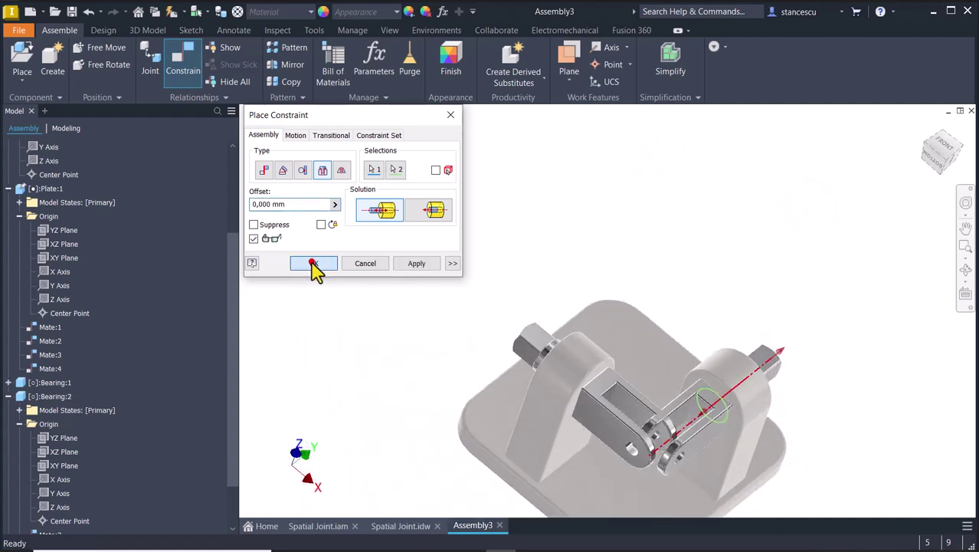
click(313, 263)
Drag both bearings to confirm they stay constrained, then return to the home view
drag(539, 408, 512, 396)
drag(700, 430, 752, 411)
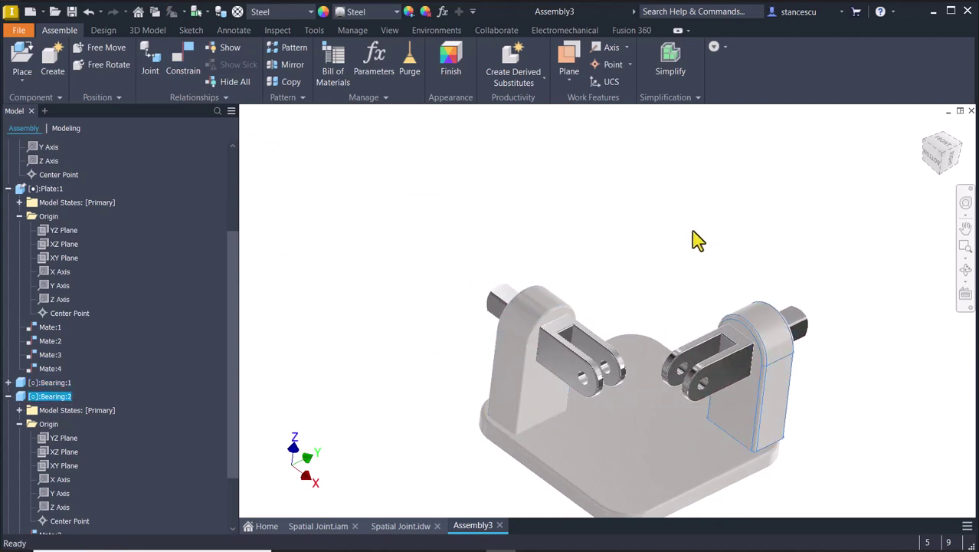
key(F6)
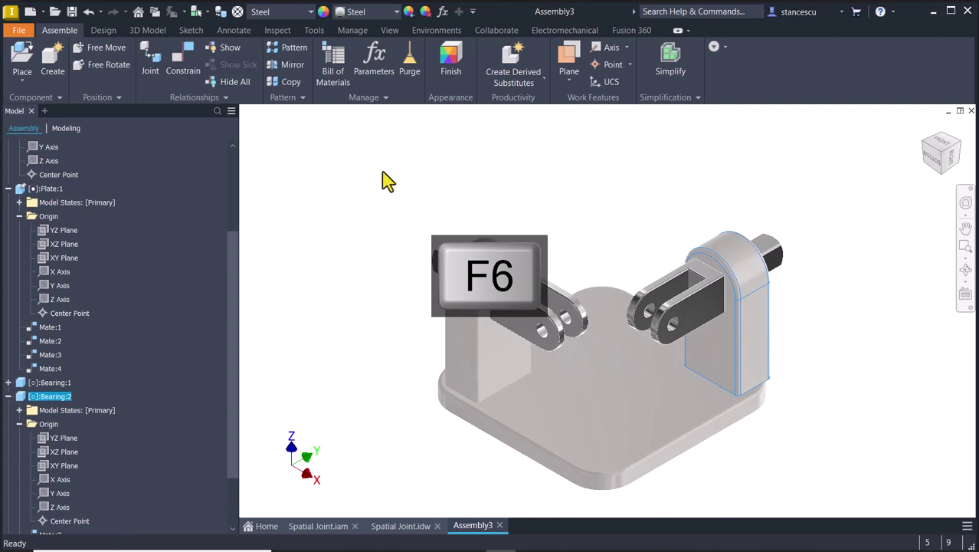
Place two instances of Pivot.ipt in the assembly
click(20, 60)
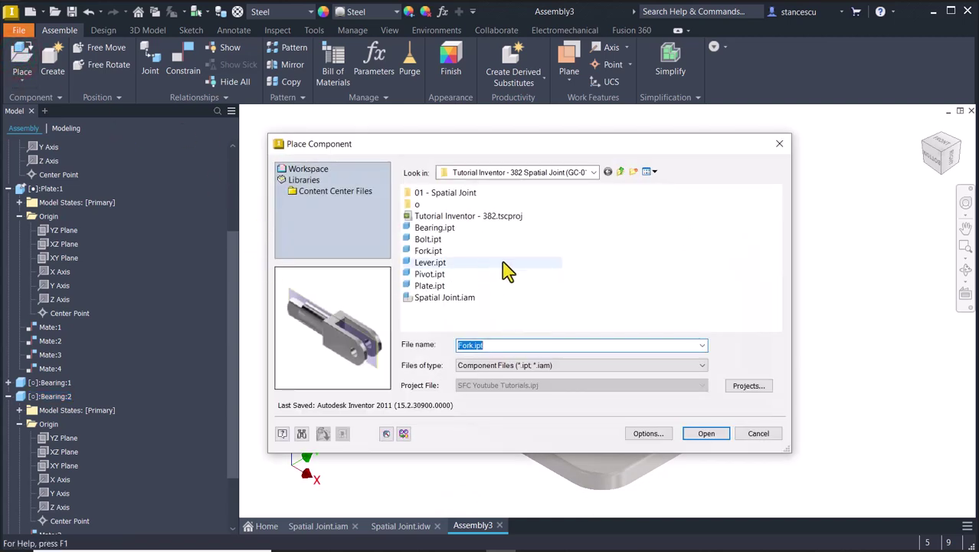
click(408, 278)
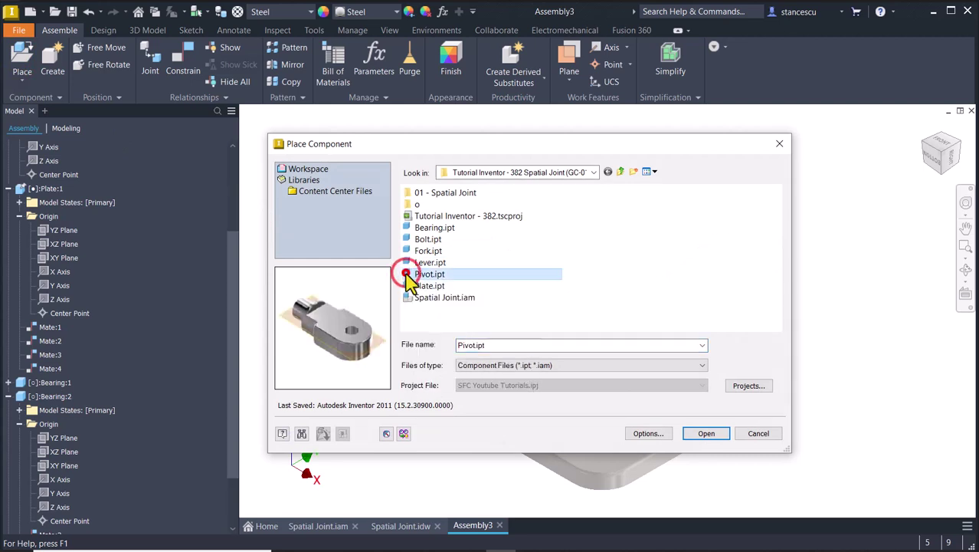
double_click(409, 278)
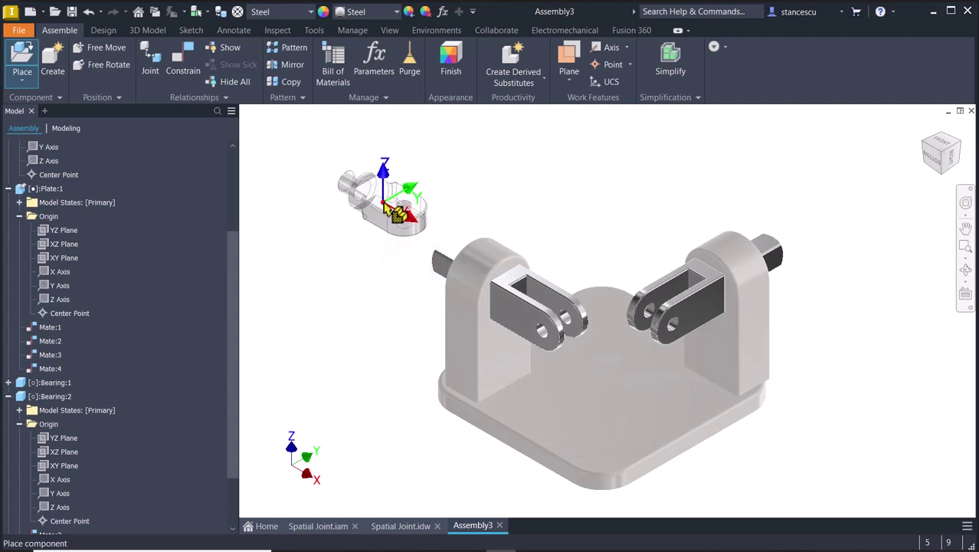
click(395, 213)
click(722, 194)
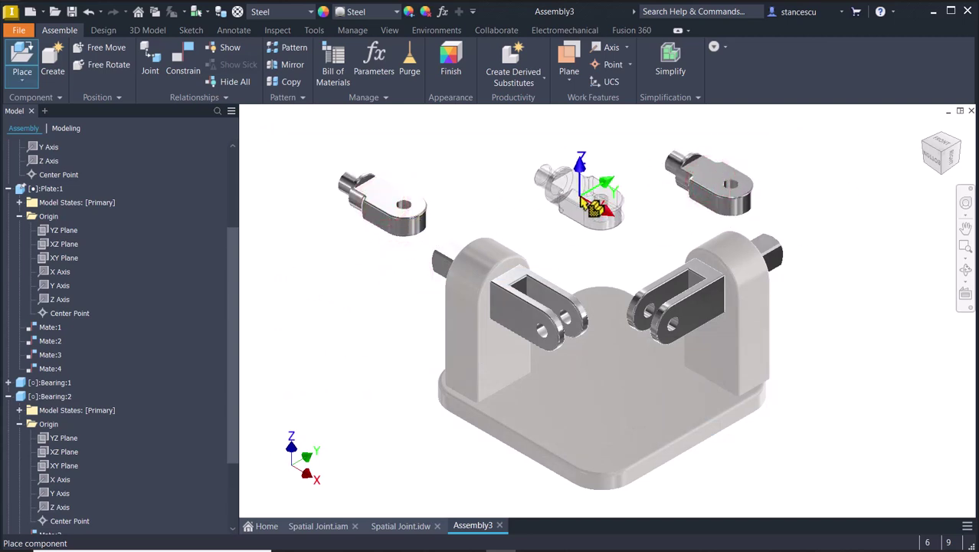
key(Escape)
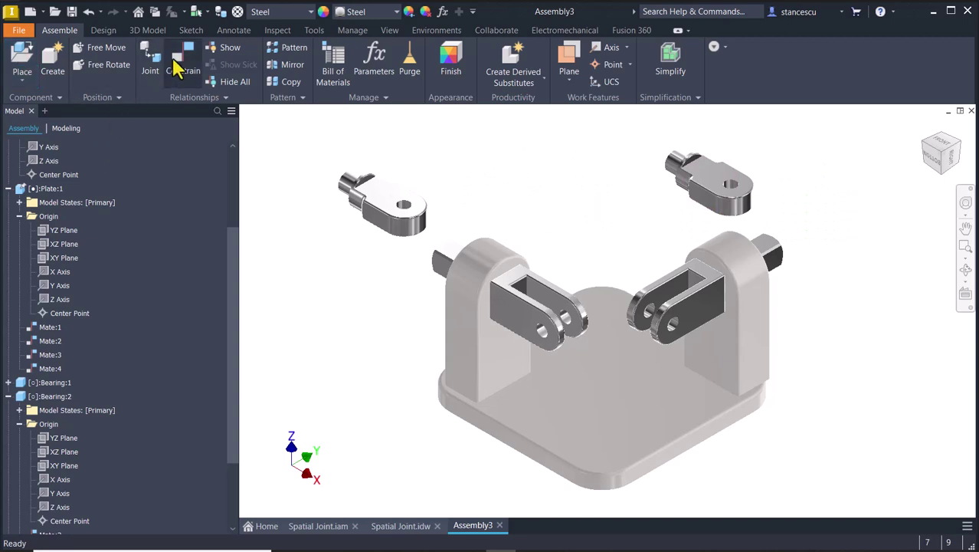
Insert-constrain the left Pivot's hole into the left clevis hole
click(177, 67)
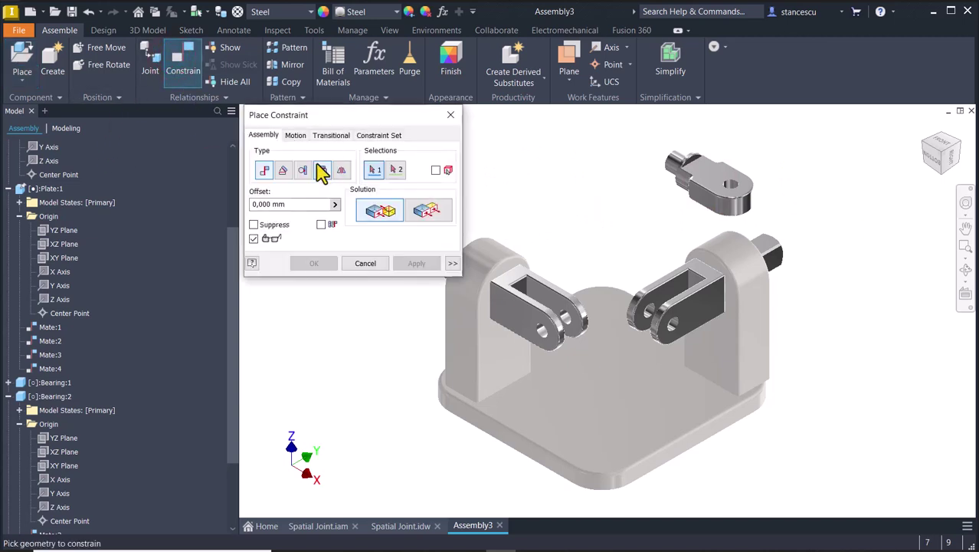
click(322, 171)
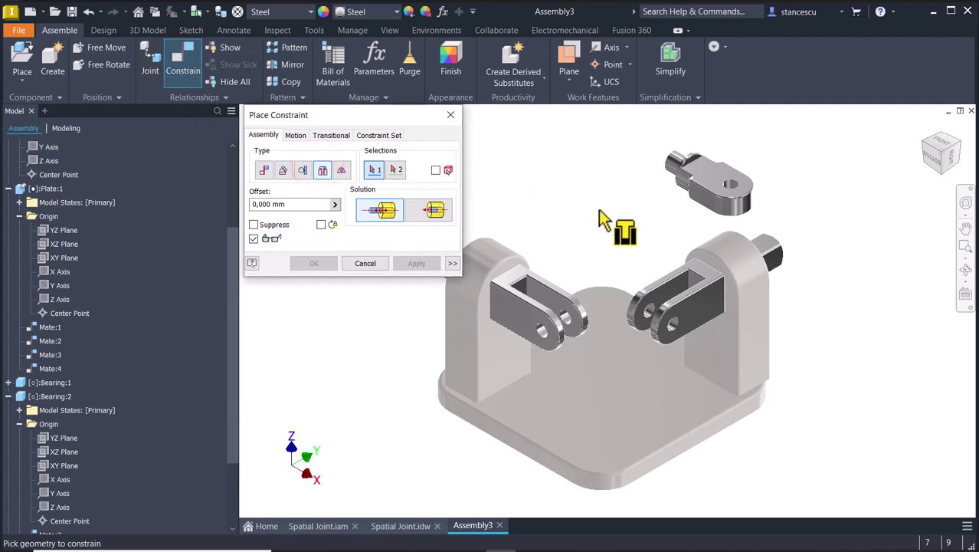
middle_drag(605, 223, 701, 257)
click(501, 247)
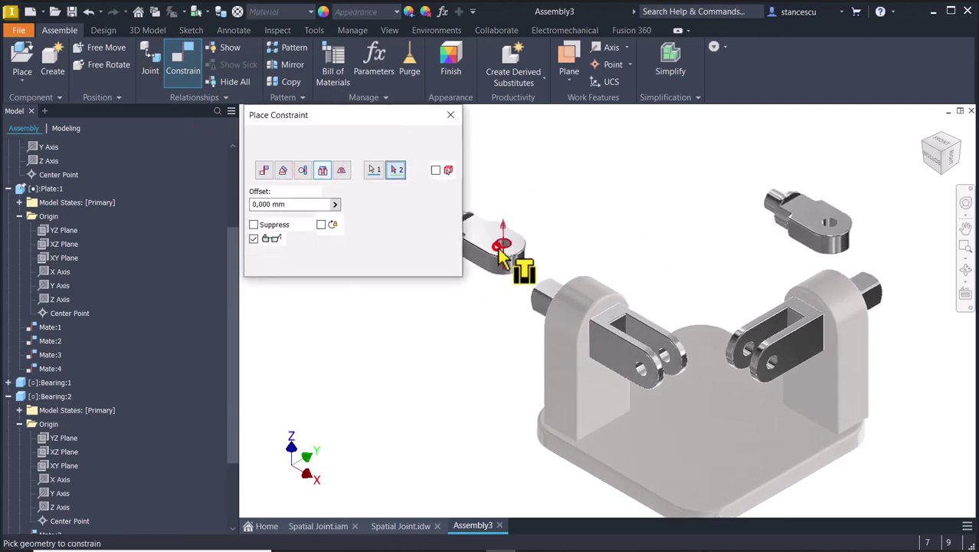
scroll(681, 372, up, 3)
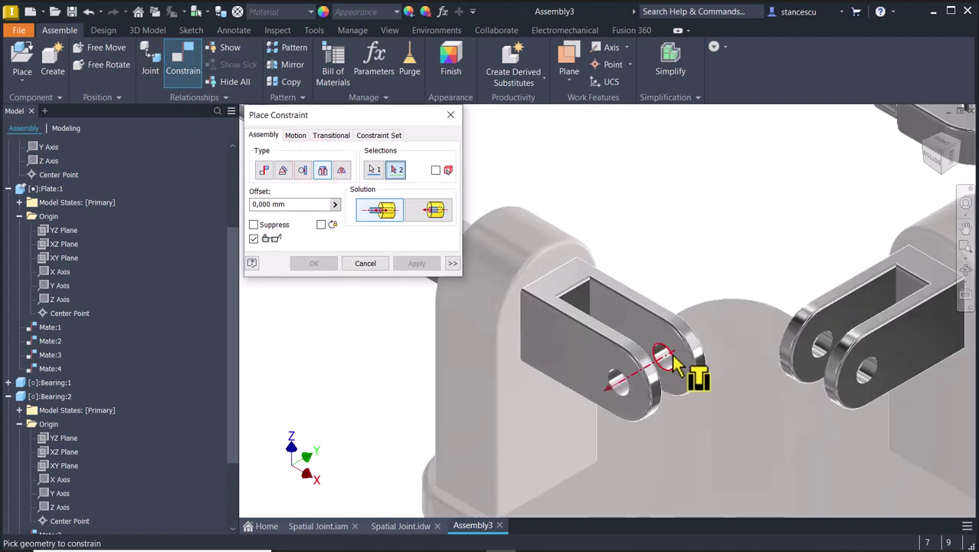
click(673, 357)
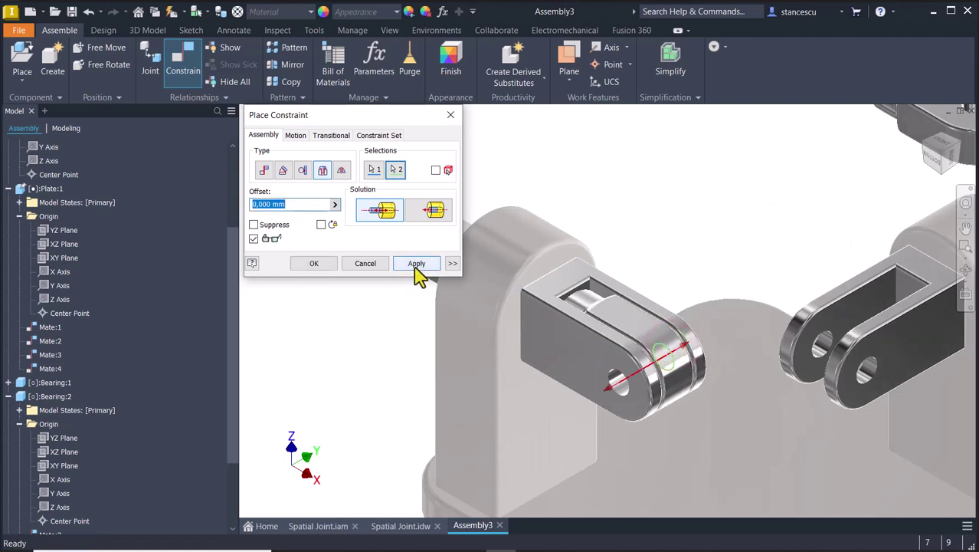
click(414, 264)
Insert-constrain the second Pivot's hole into the right clevis hole
middle_drag(649, 263, 444, 351)
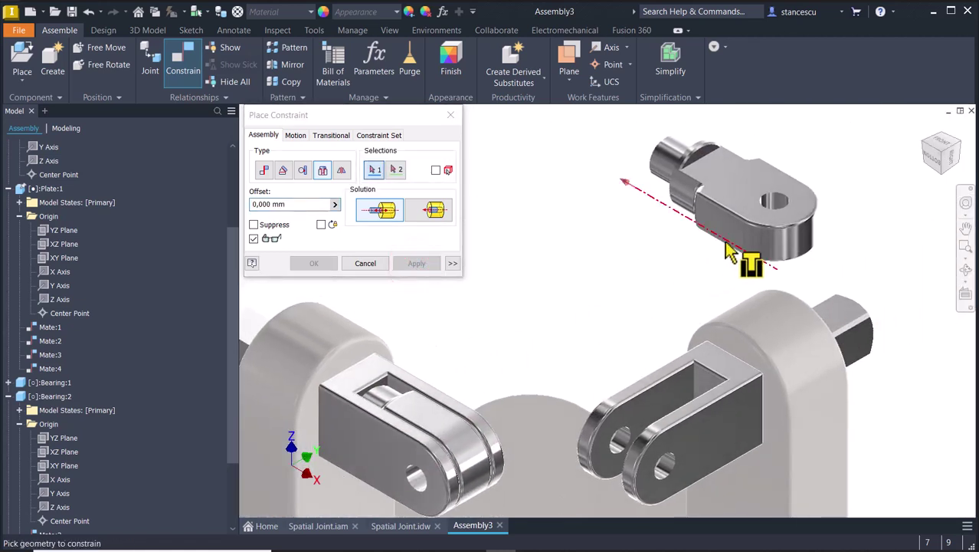
click(766, 223)
click(648, 452)
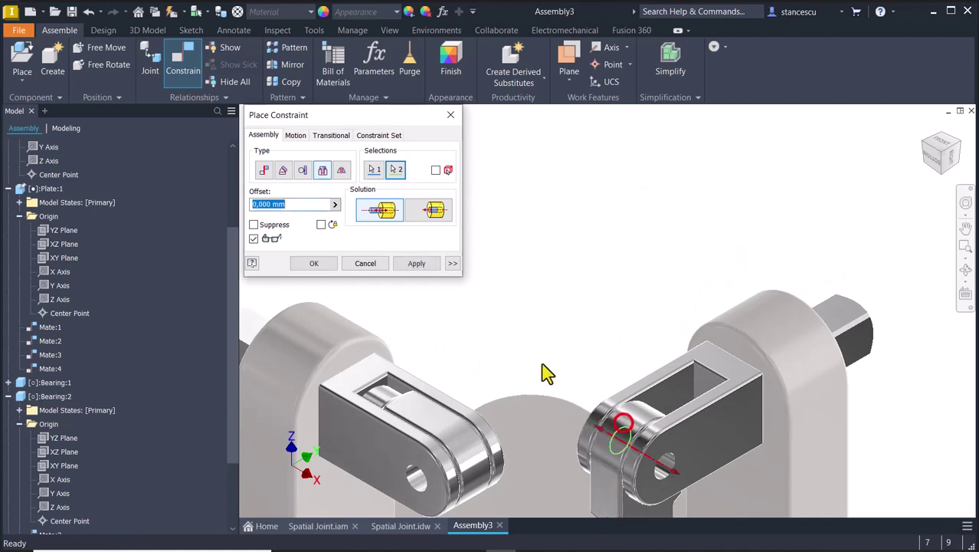
click(315, 263)
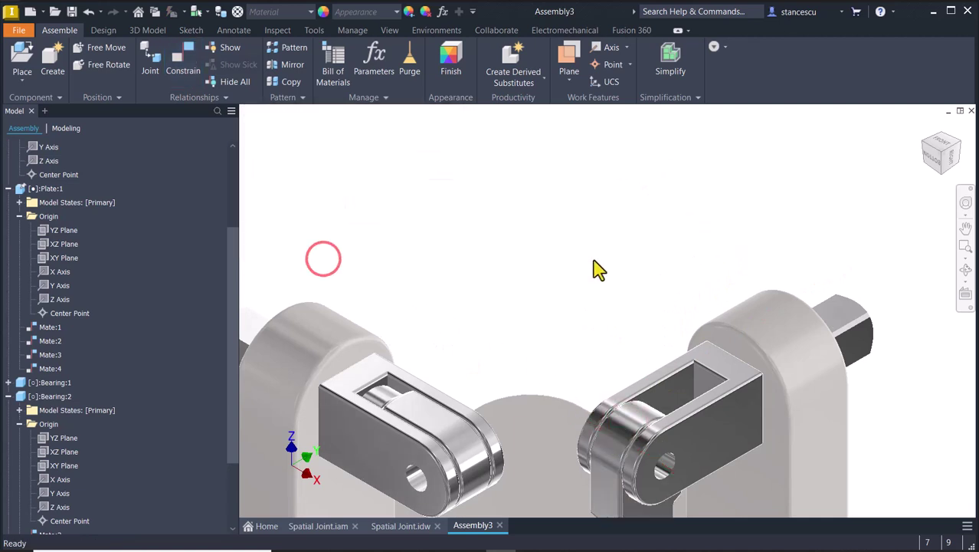
Swing both clevis units about their pins, leaving the right pivot's stem pointing upward
scroll(595, 269, down, 5)
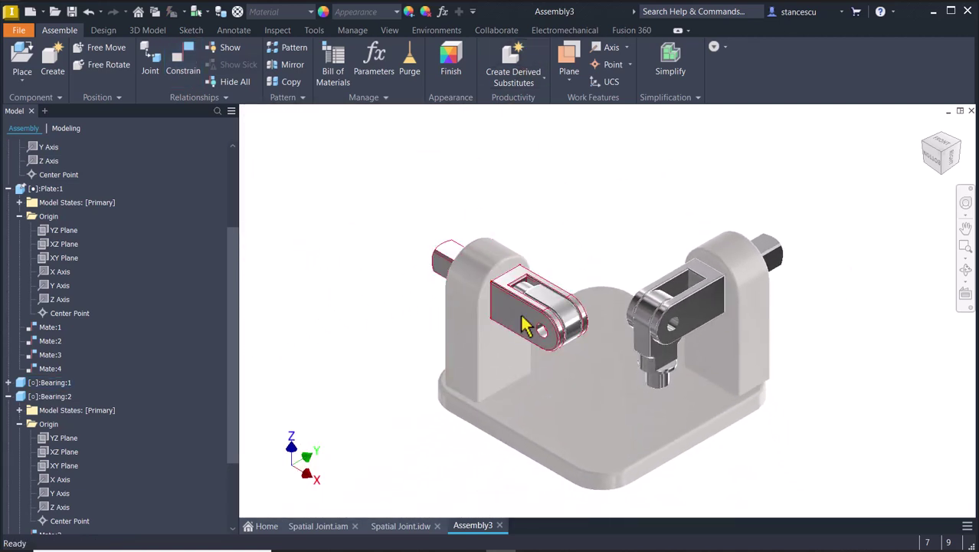
drag(551, 281, 494, 276)
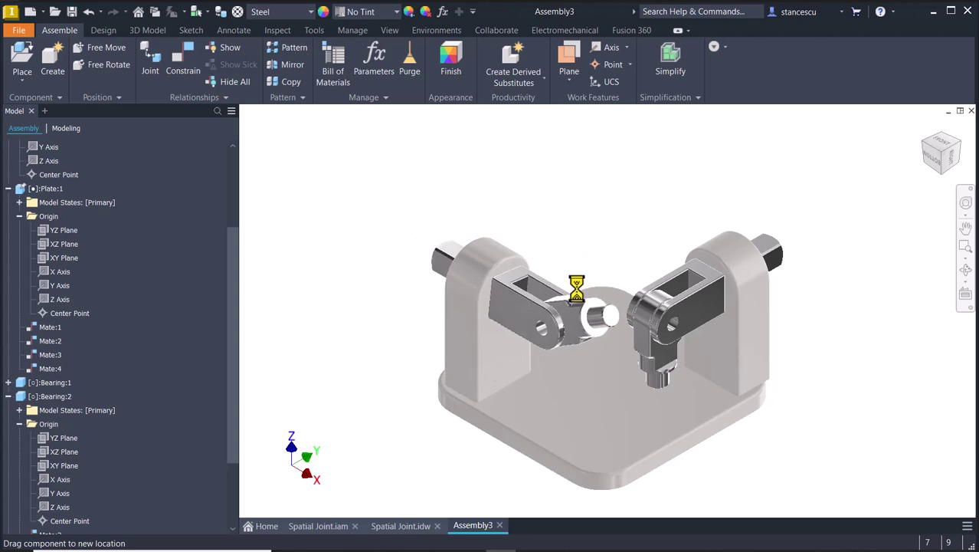
click(584, 201)
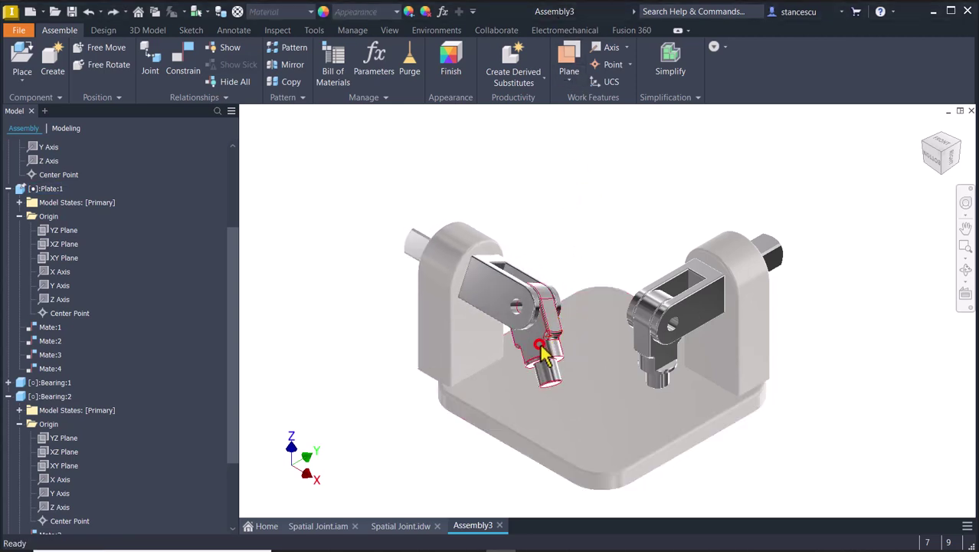
mouse_move(540, 351)
mouse_down()
mouse_move(531, 357)
mouse_move(540, 348)
mouse_move(527, 344)
mouse_move(521, 352)
mouse_up()
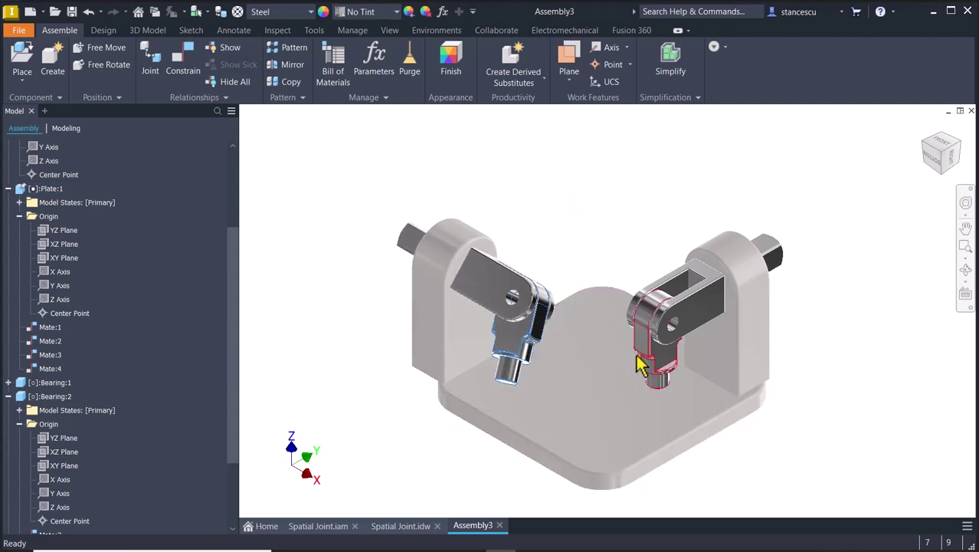
drag(637, 360, 699, 280)
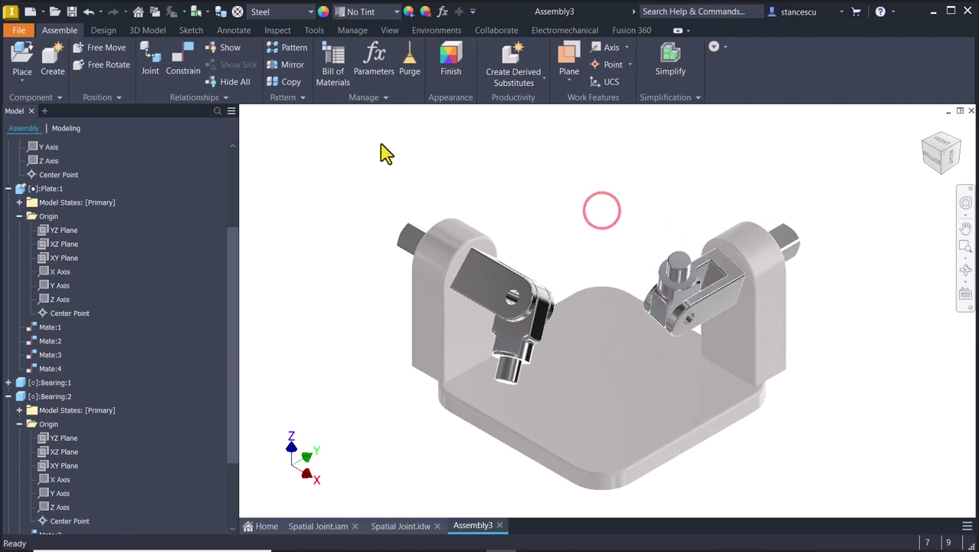
Place one instance of the Lever part in the assembly
click(22, 59)
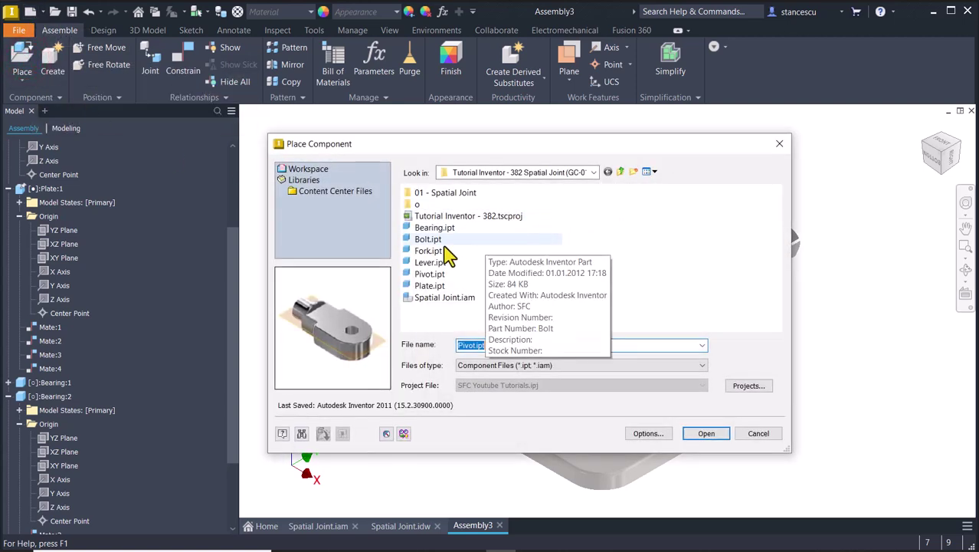
click(429, 263)
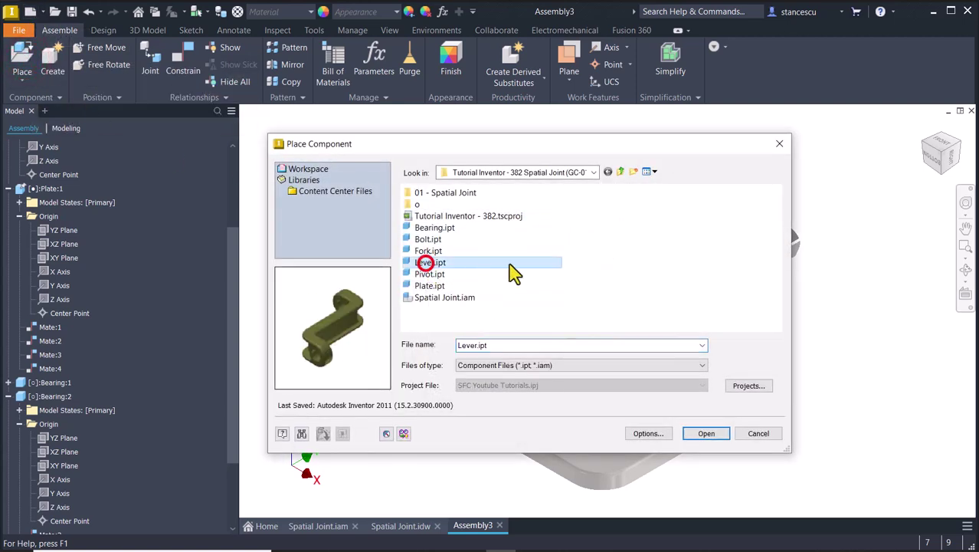
click(707, 434)
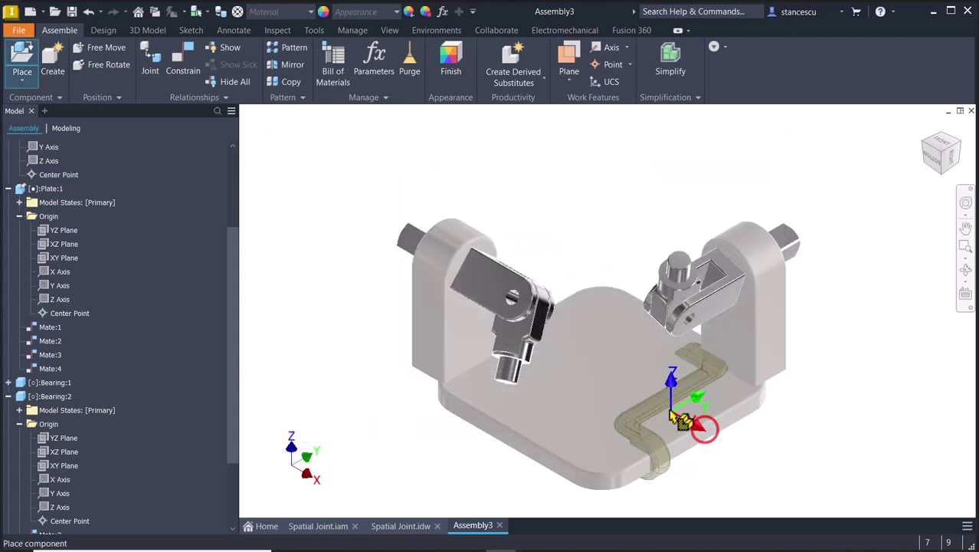
click(609, 208)
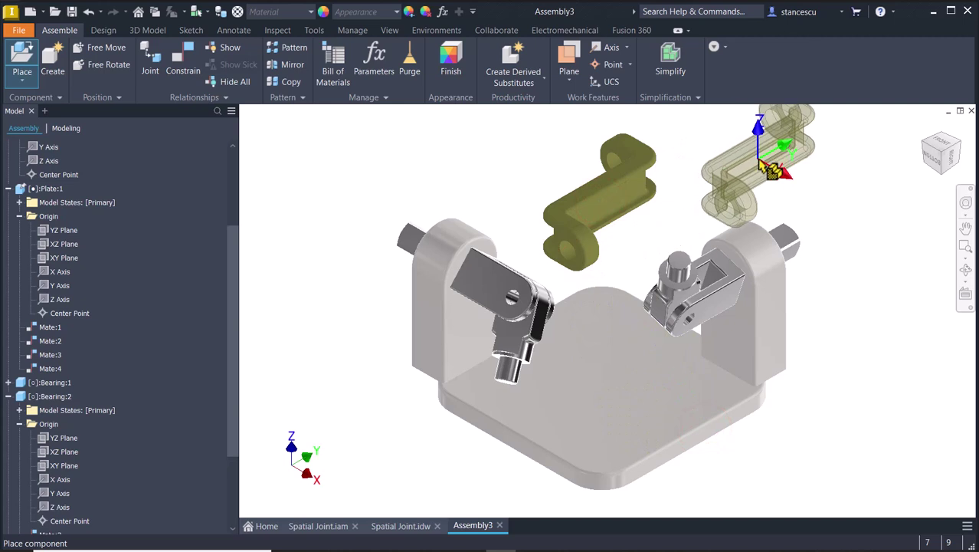
key(Escape)
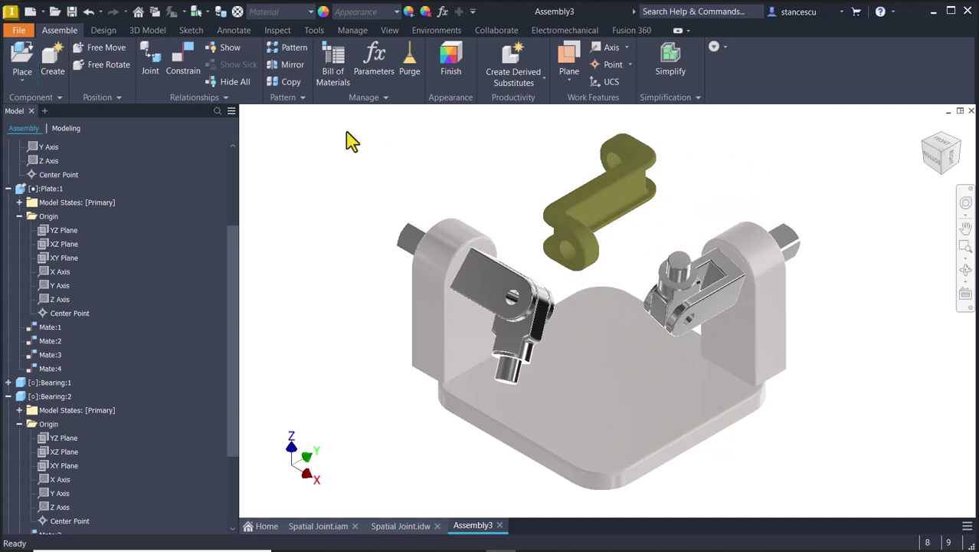
Insert-constrain the Lever's upper hole onto the right Pivot pin
click(178, 65)
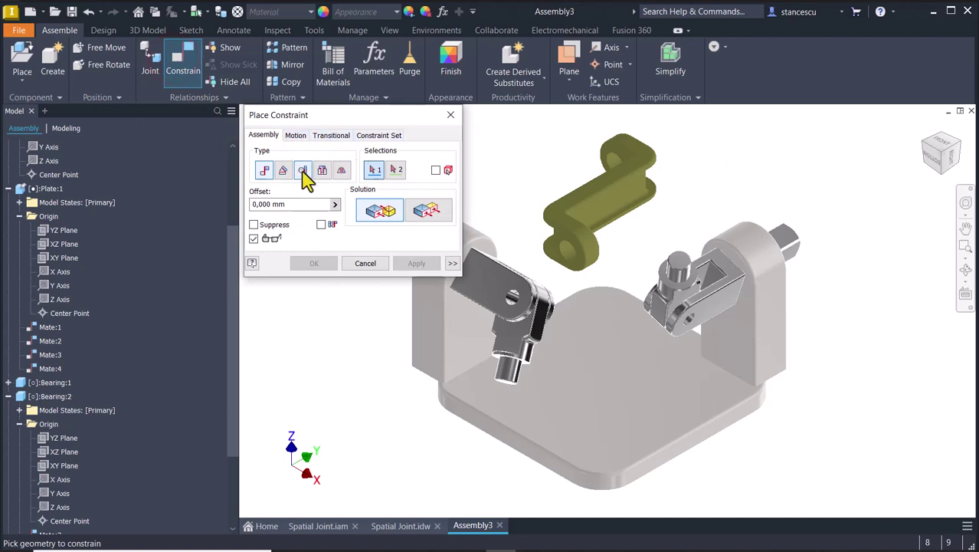
click(322, 170)
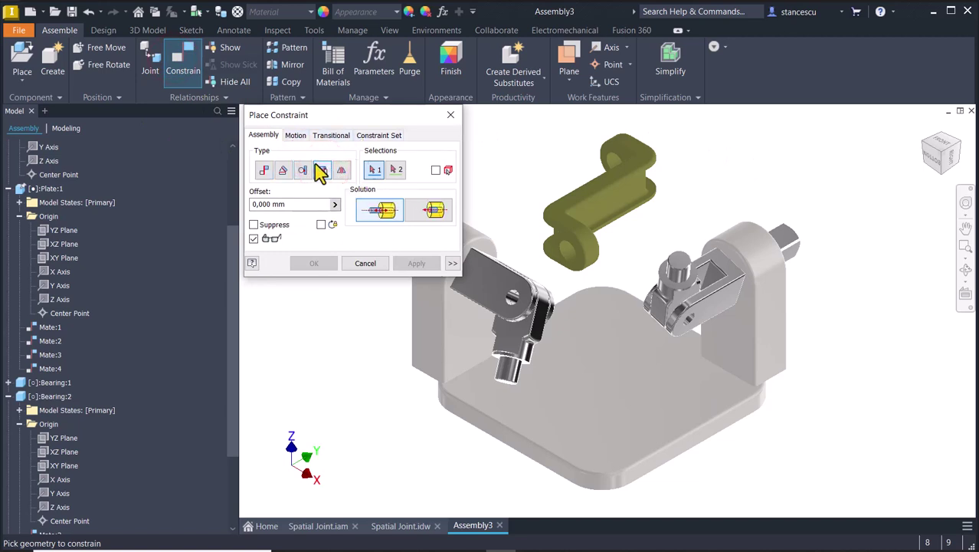
click(604, 157)
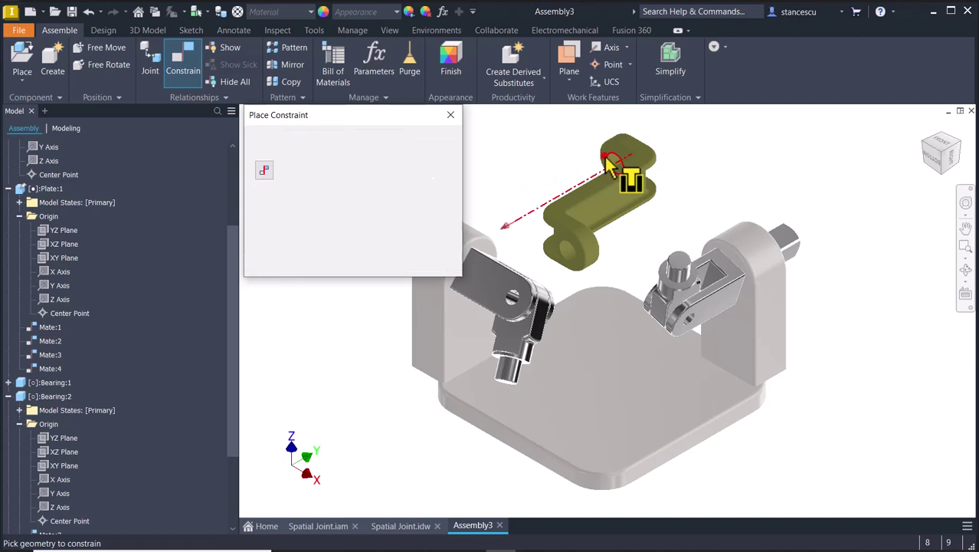
click(682, 282)
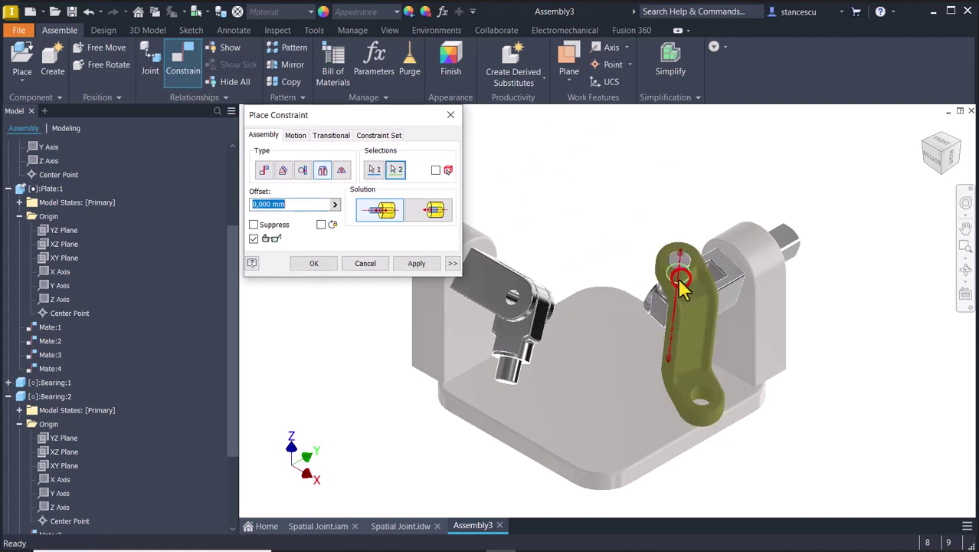
click(412, 264)
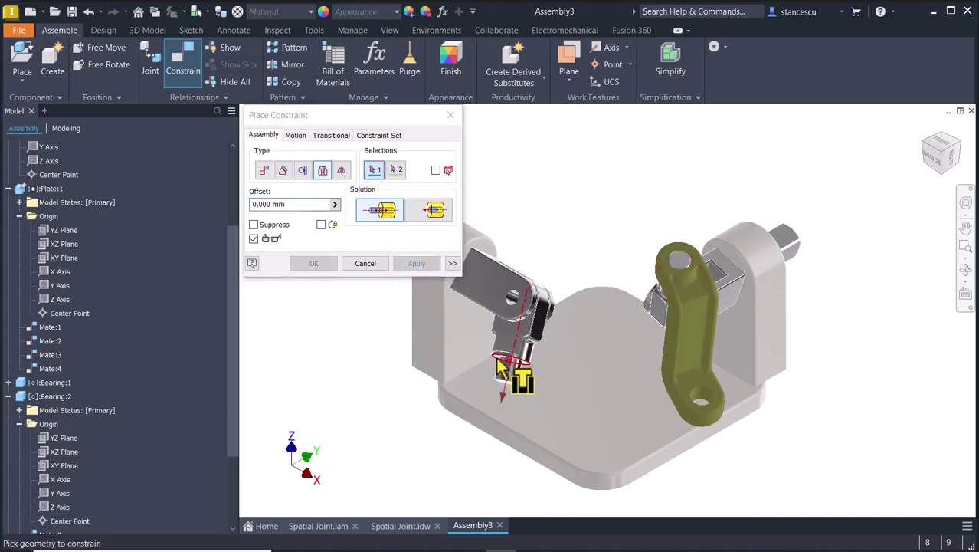
Insert-constrain the Lever's lower hole onto the left Pivot pin
click(697, 394)
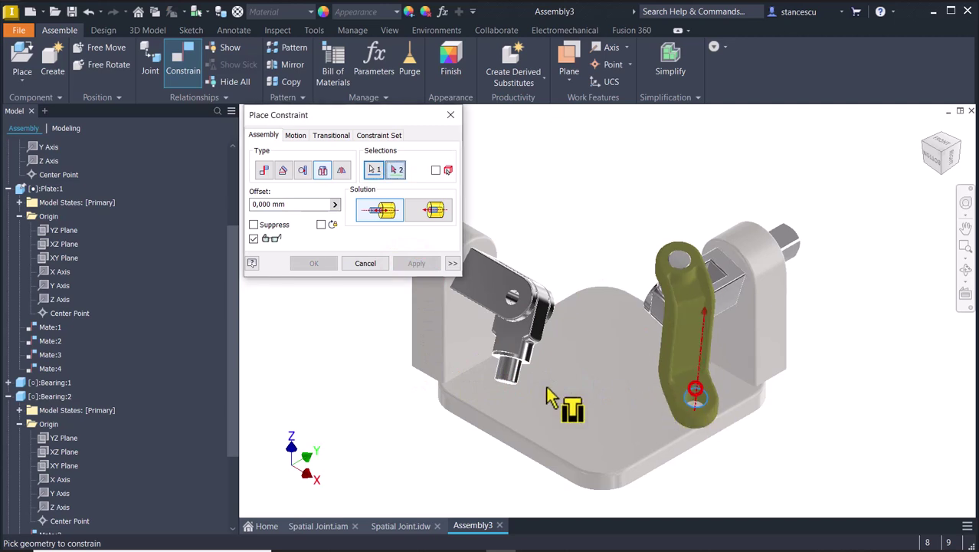
scroll(507, 376, up, 3)
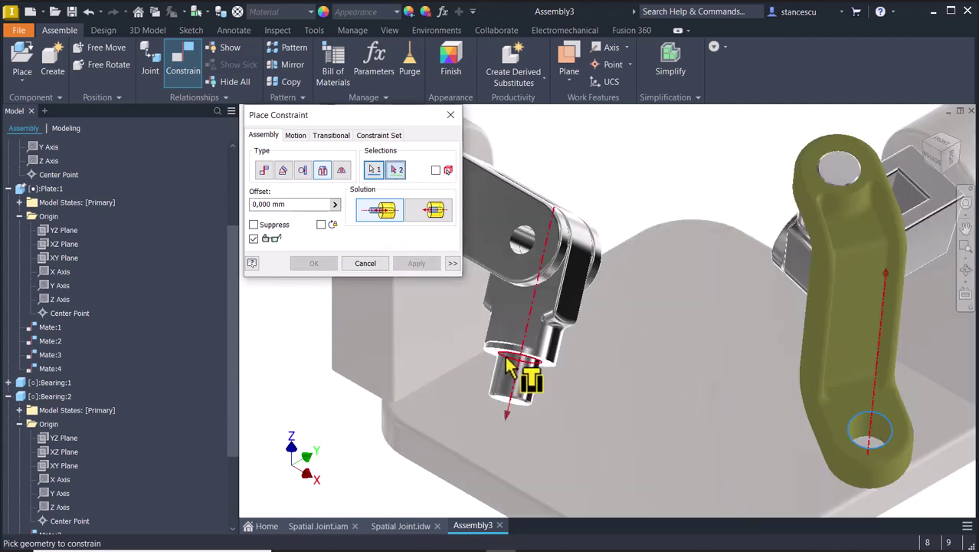
click(507, 371)
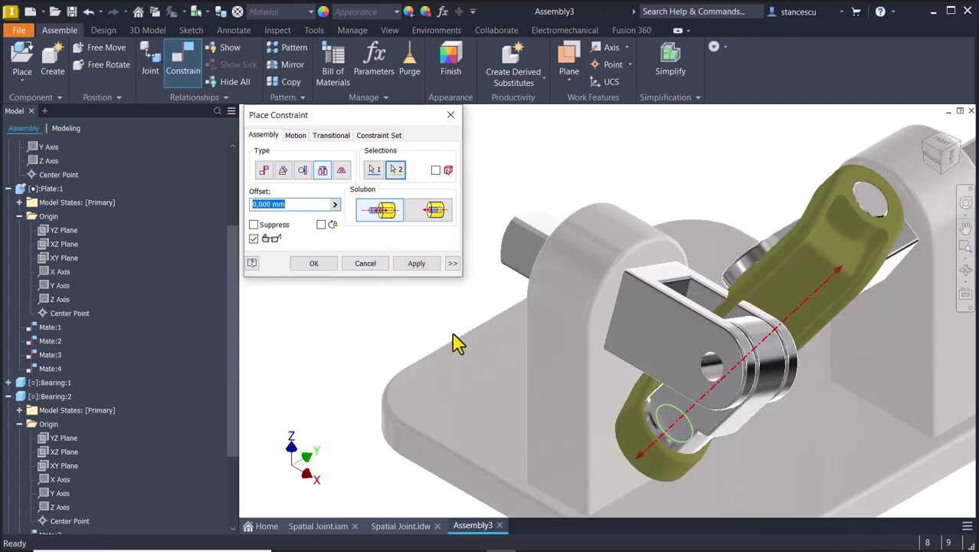
click(315, 264)
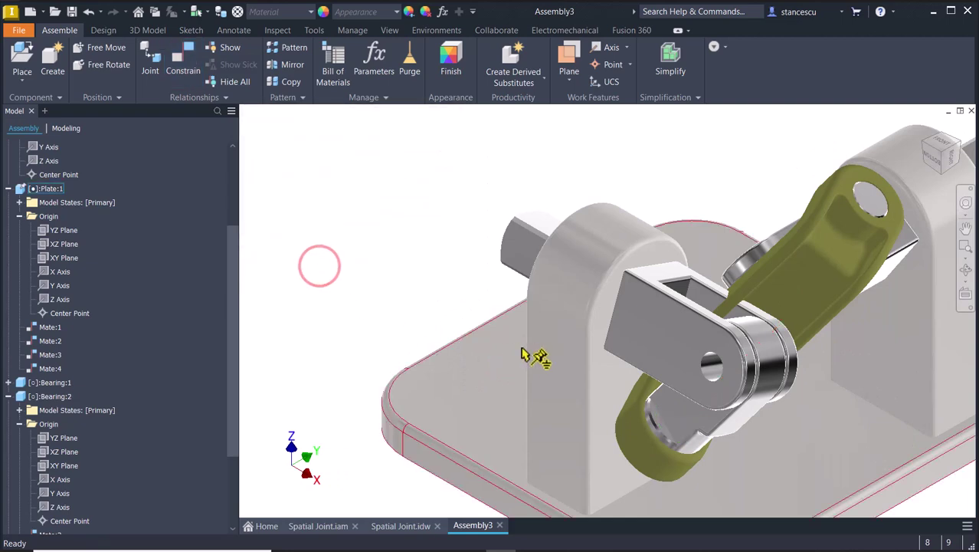
Drag Bearing:1 and Bearing:2 in front view to check the joint swings freely
drag(549, 360, 361, 302)
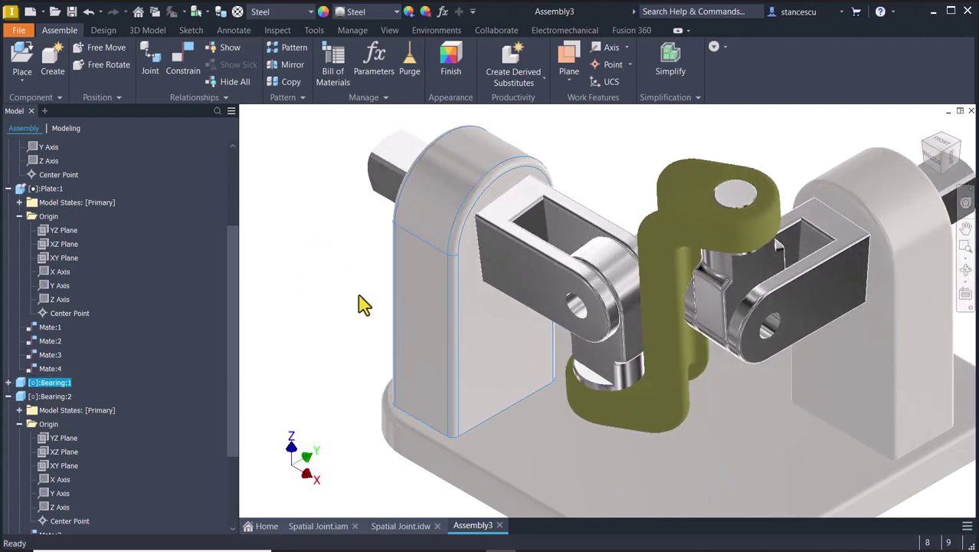
scroll(361, 302, down, 4)
drag(491, 352, 506, 319)
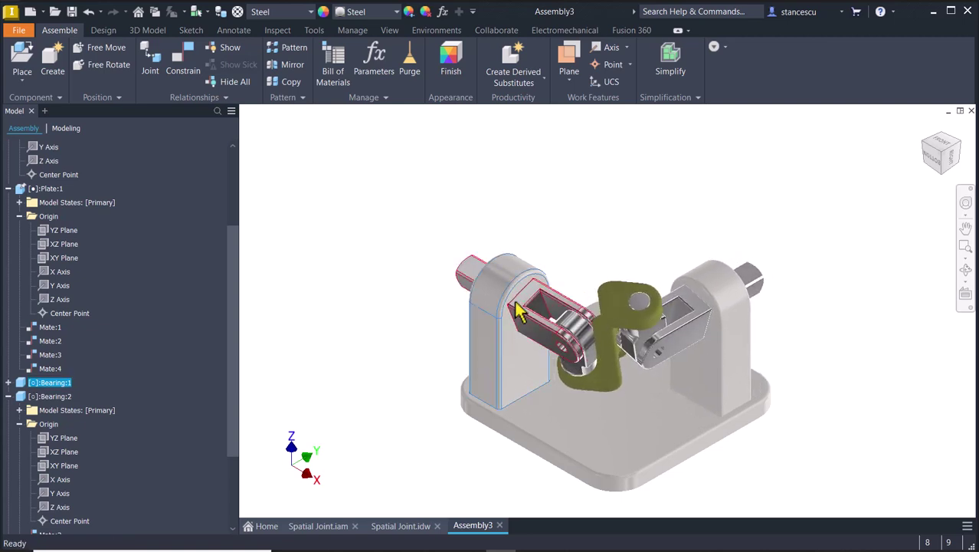
click(338, 280)
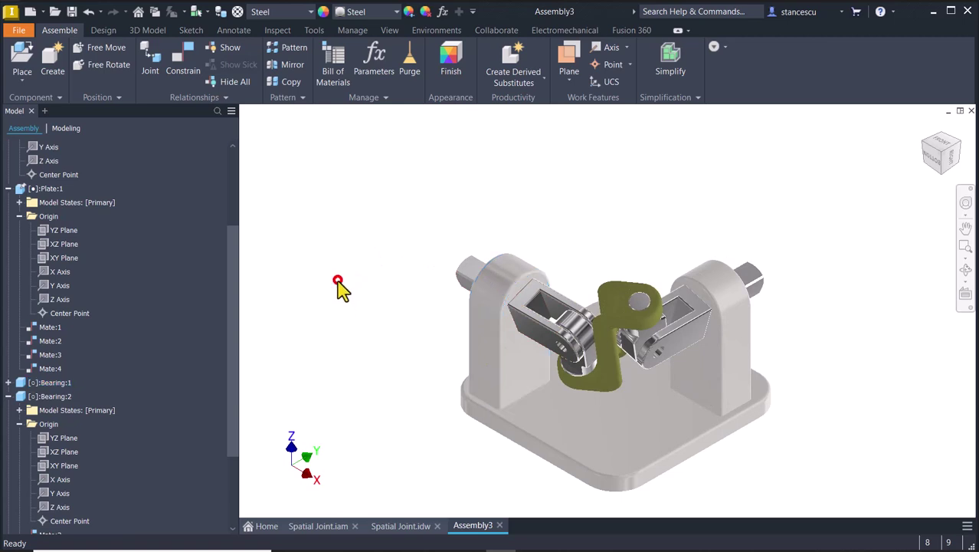
click(666, 209)
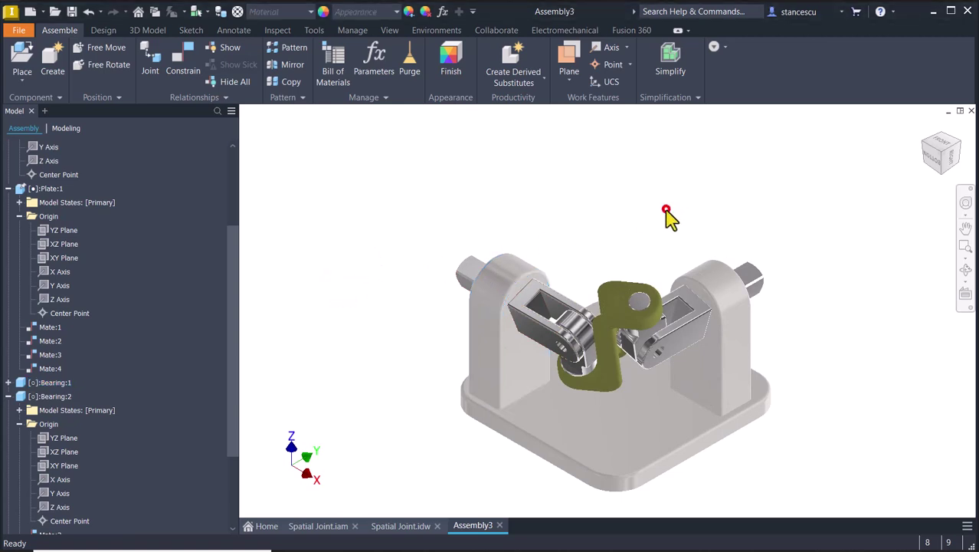
click(937, 142)
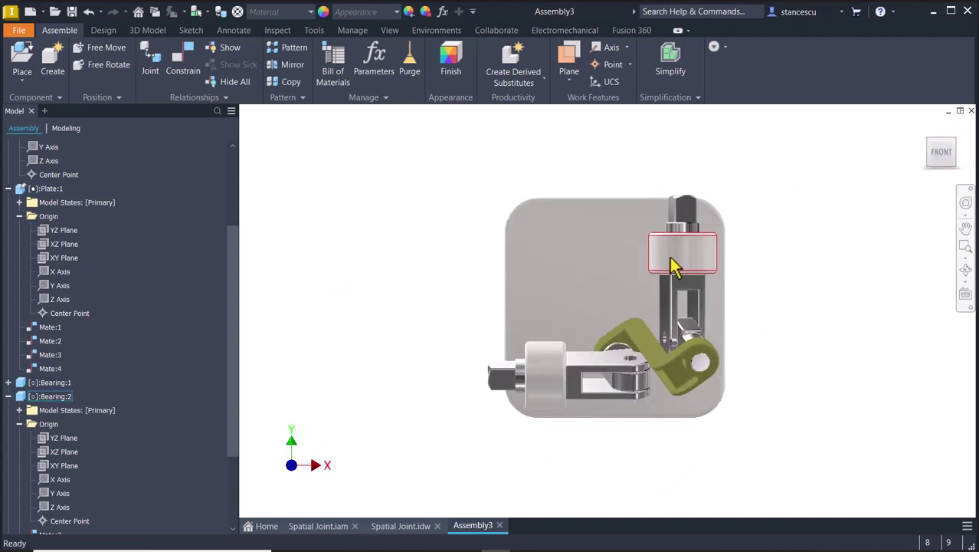
drag(673, 265, 678, 254)
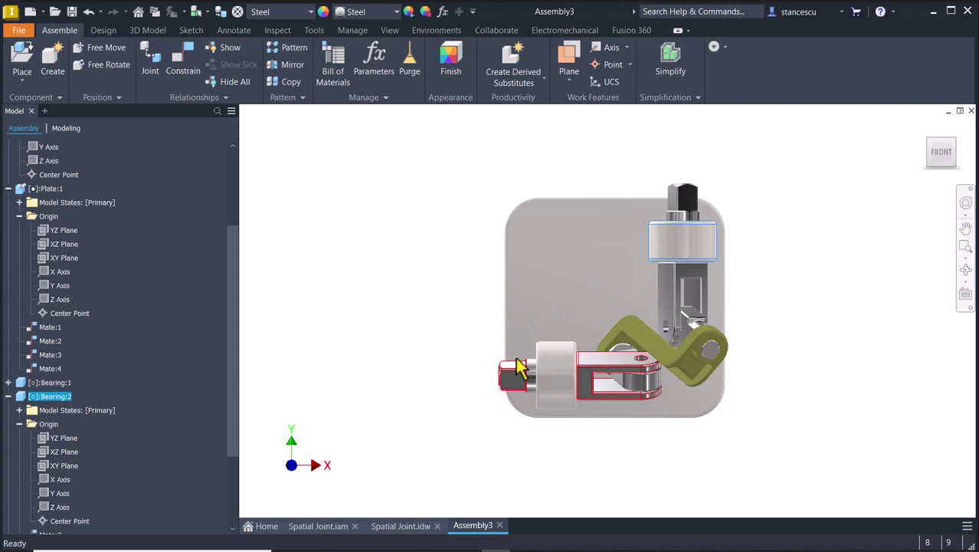
mouse_move(671, 255)
mouse_down()
mouse_move(664, 230)
mouse_move(661, 263)
mouse_move(667, 245)
mouse_up()
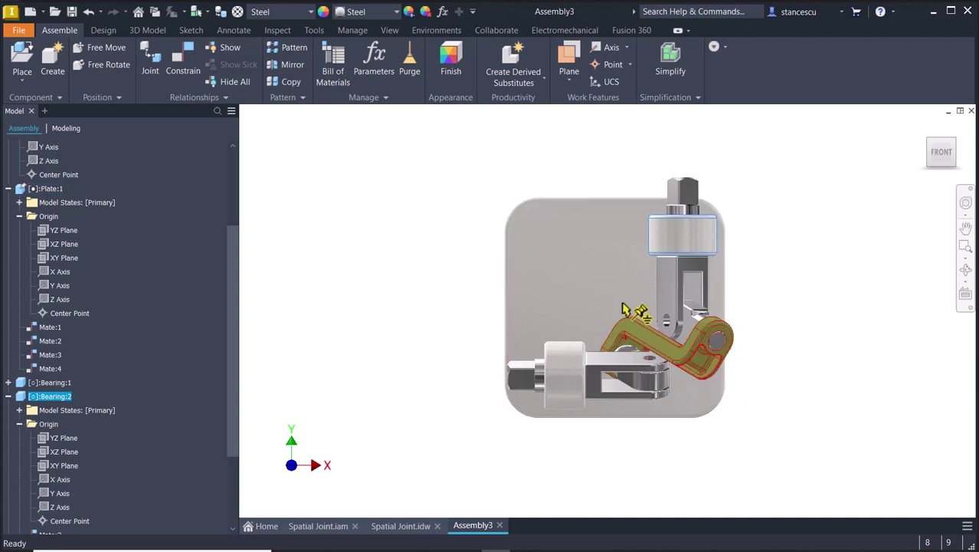
Switch to the Spatial Joint.idw drawing showing its dimensions
click(799, 321)
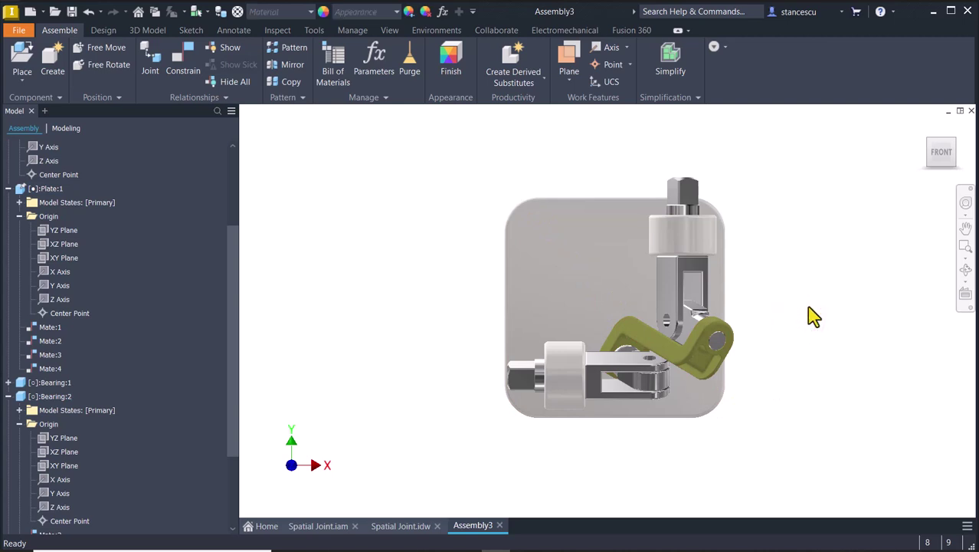
scroll(814, 316, up, 3)
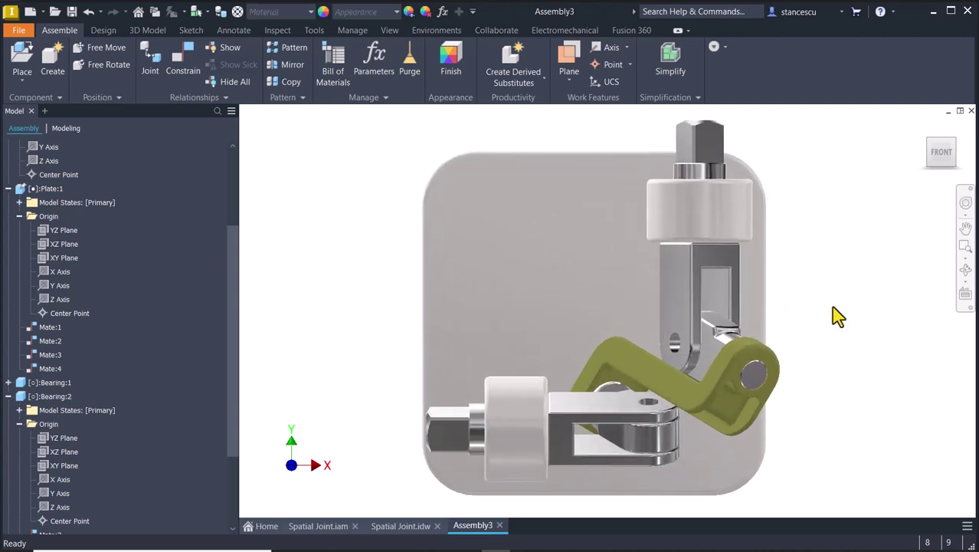
click(381, 526)
scroll(535, 453, up, 5)
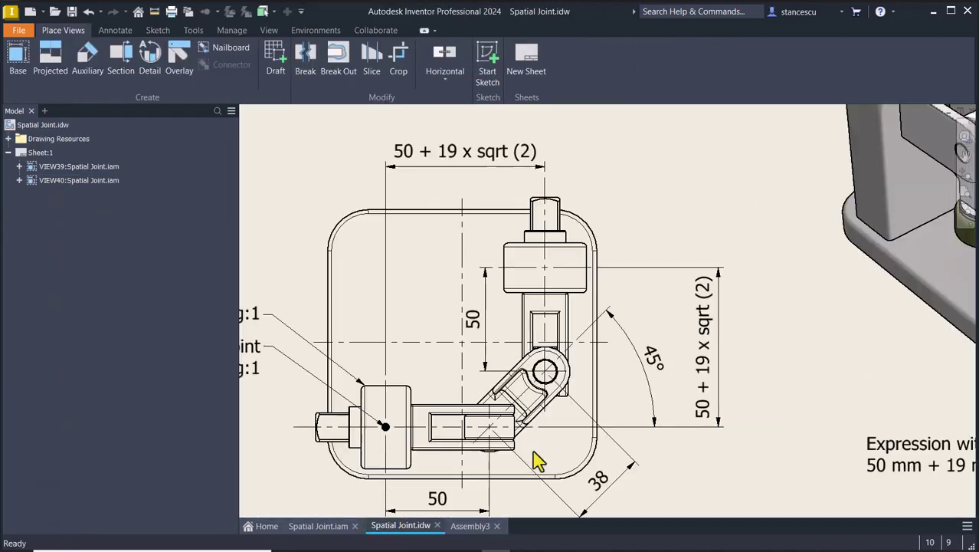
mouse_move(531, 459)
middle_down()
mouse_move(611, 424)
mouse_move(666, 430)
middle_up()
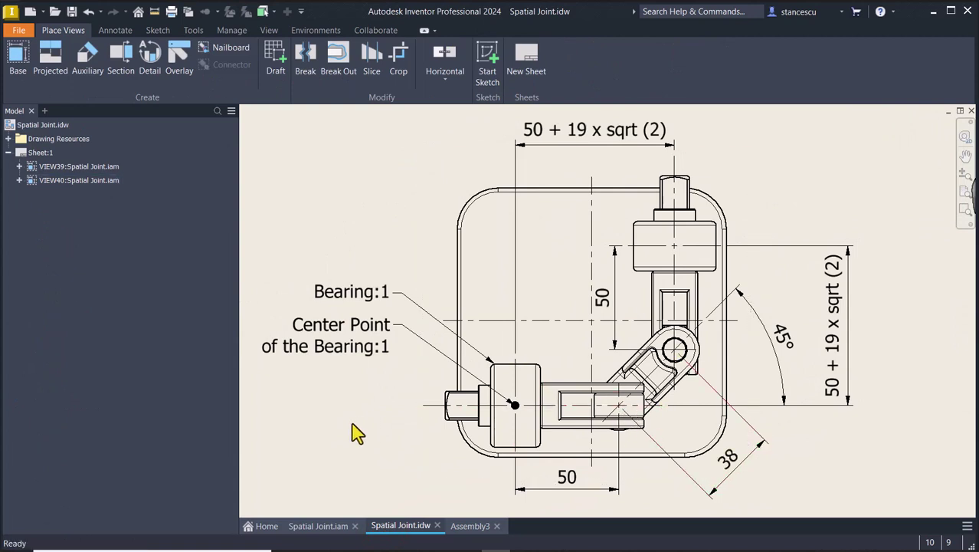
click(568, 477)
In Assembly3, start a mate between Bearing:1's Center Point and Bearing:2's YZ Plane
click(468, 525)
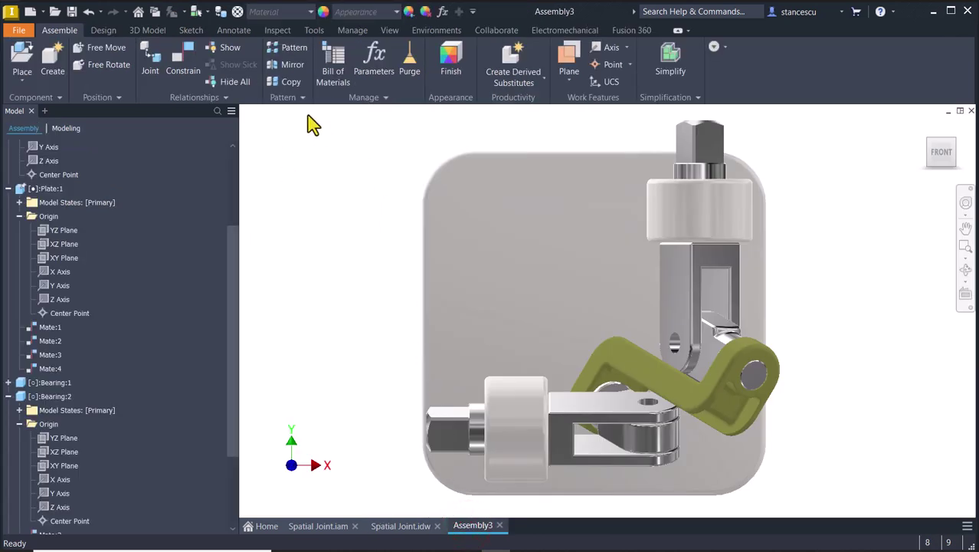
click(183, 66)
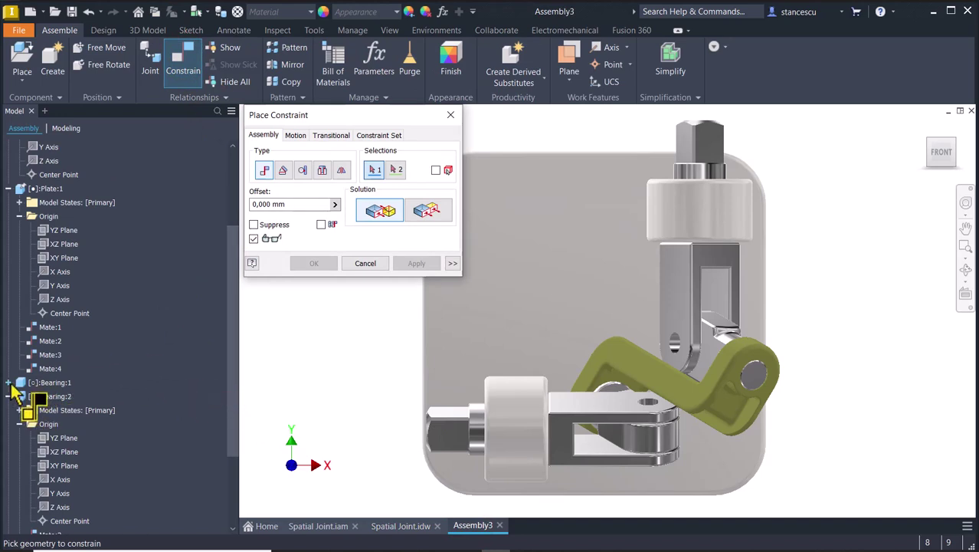
click(9, 383)
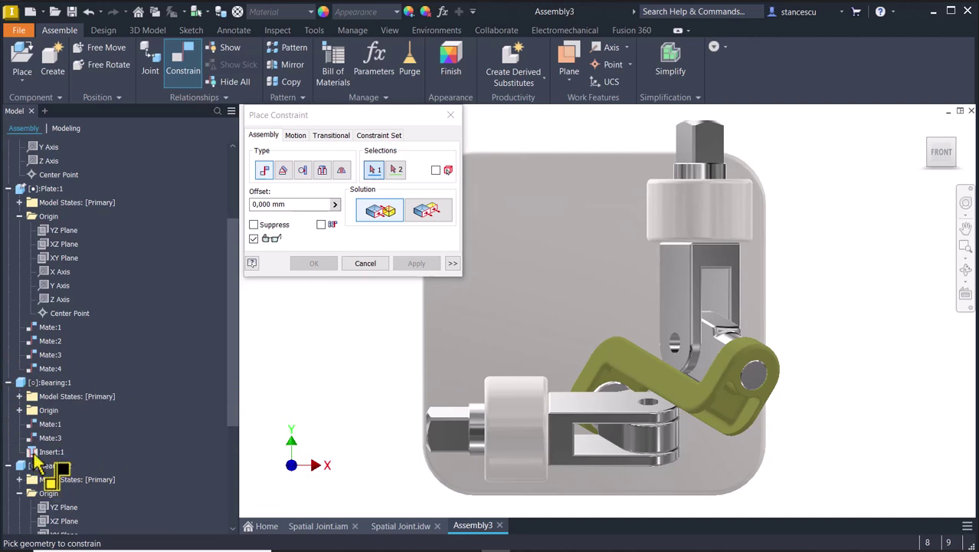
click(20, 410)
click(54, 507)
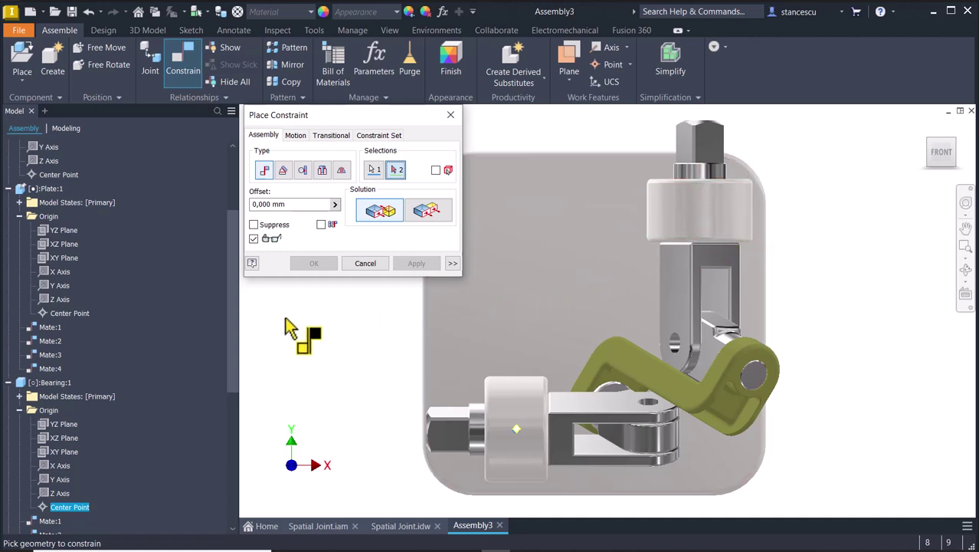
scroll(132, 360, down, 1)
scroll(132, 360, down, 4)
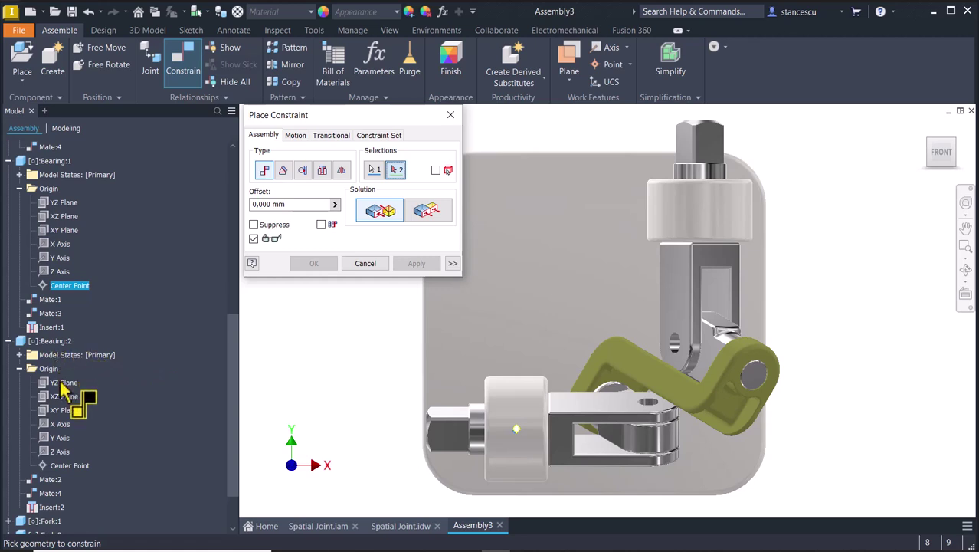
click(63, 382)
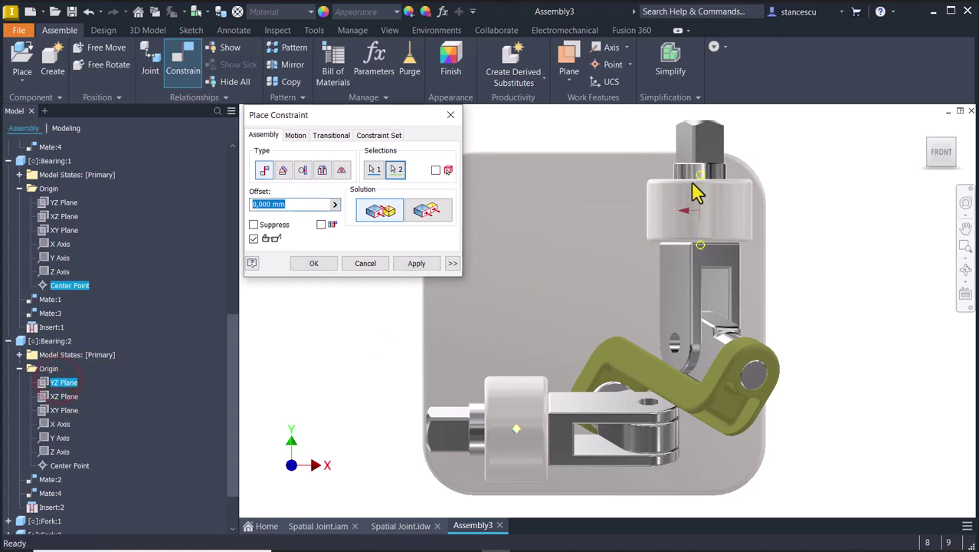
Enter the mate offset 50+38/2*sqrt(2)
click(293, 204)
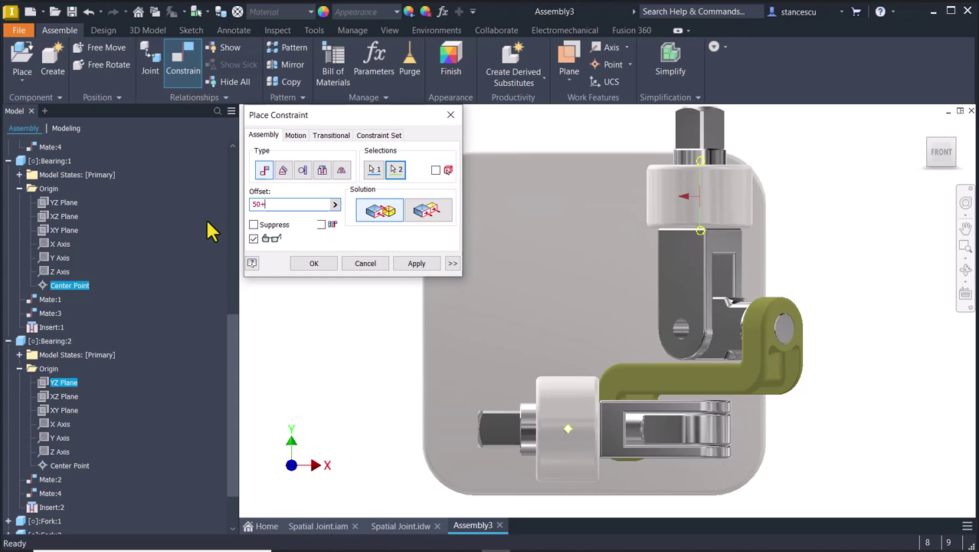
text(50+3)
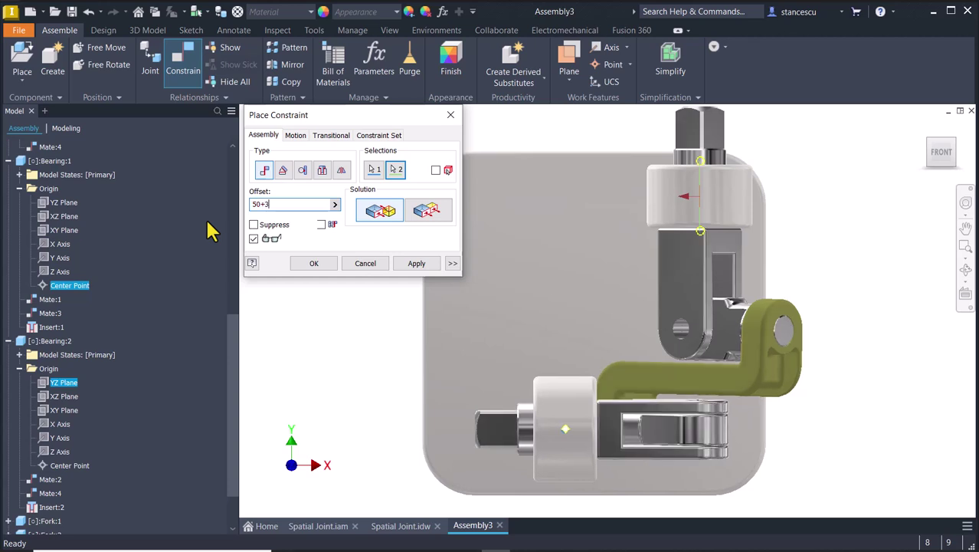
text(8/2)
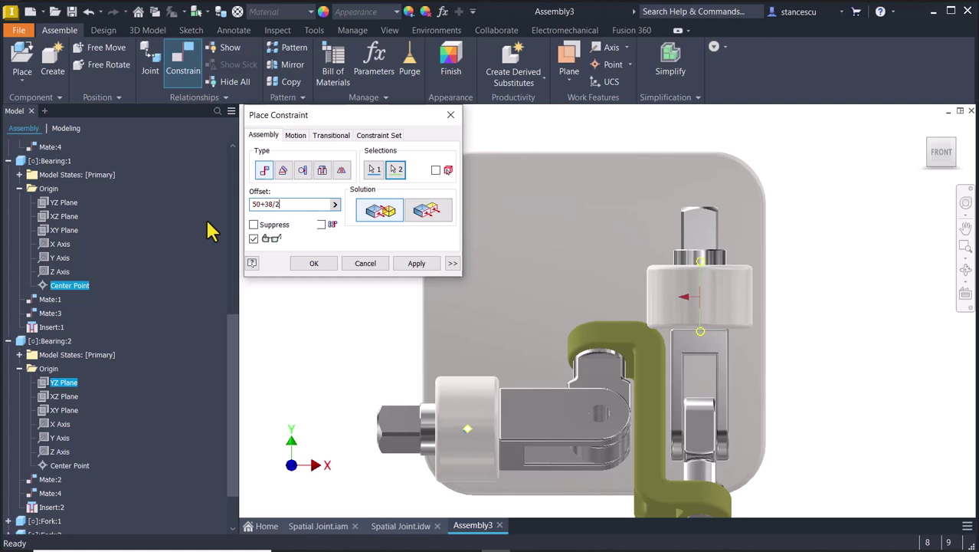
text(sqrt(2)
Accept the conflicting Mate:5 at 76,870 mm as the bearing offset
key(Return)
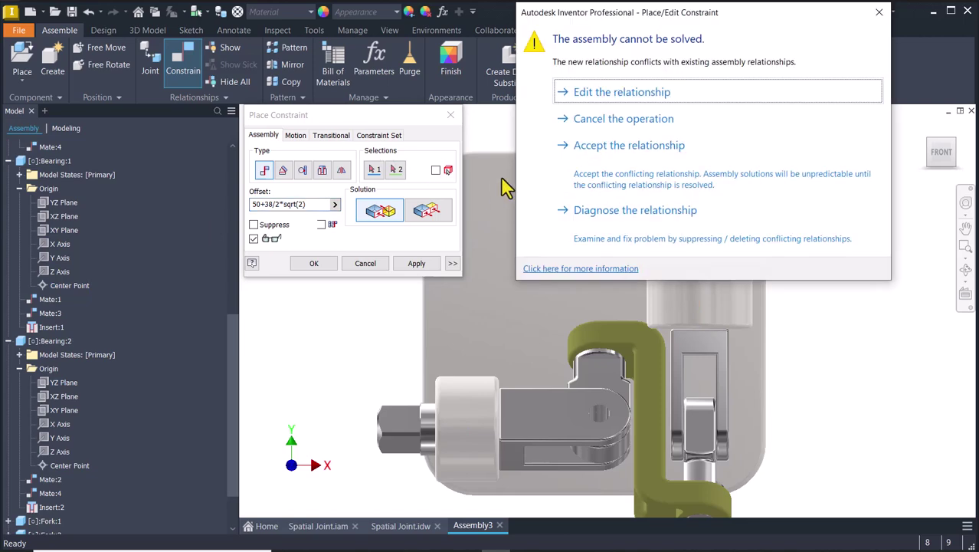
click(600, 148)
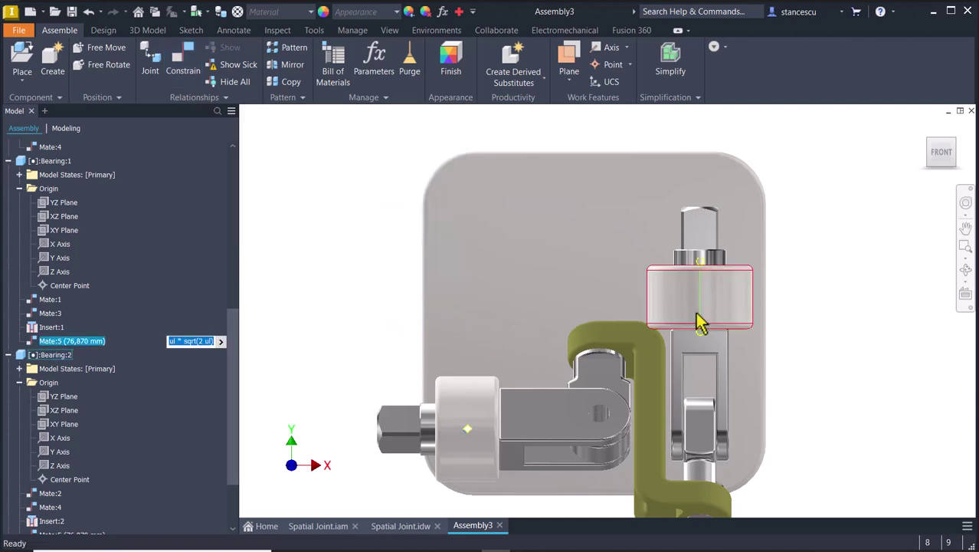
key(Escape)
Drag the bearing and left yoke to test the joint, returning to the home view
drag(699, 314, 701, 264)
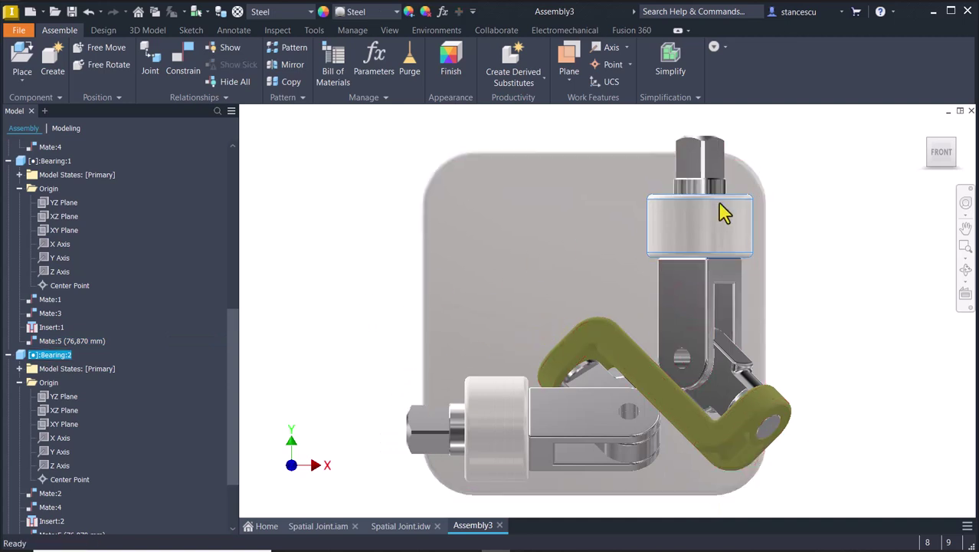
click(814, 179)
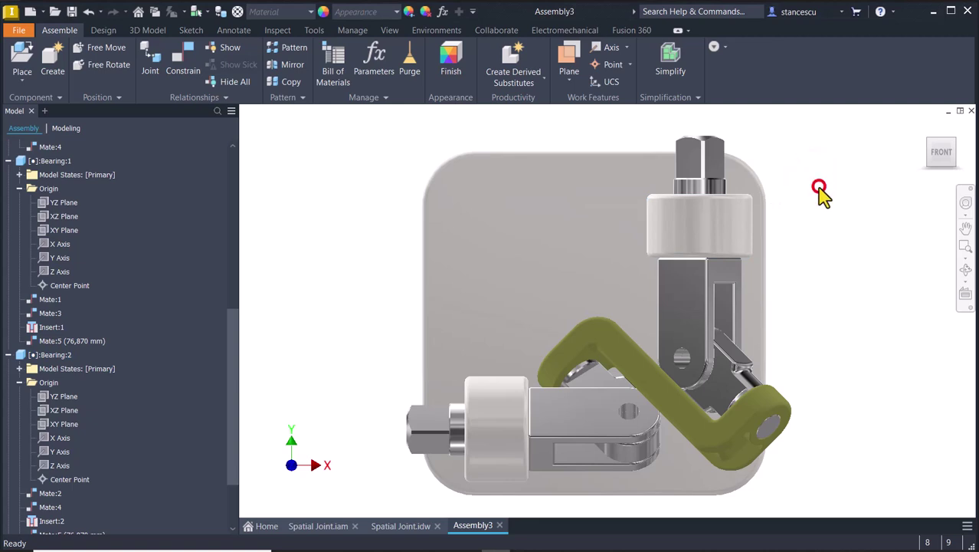
key(F6)
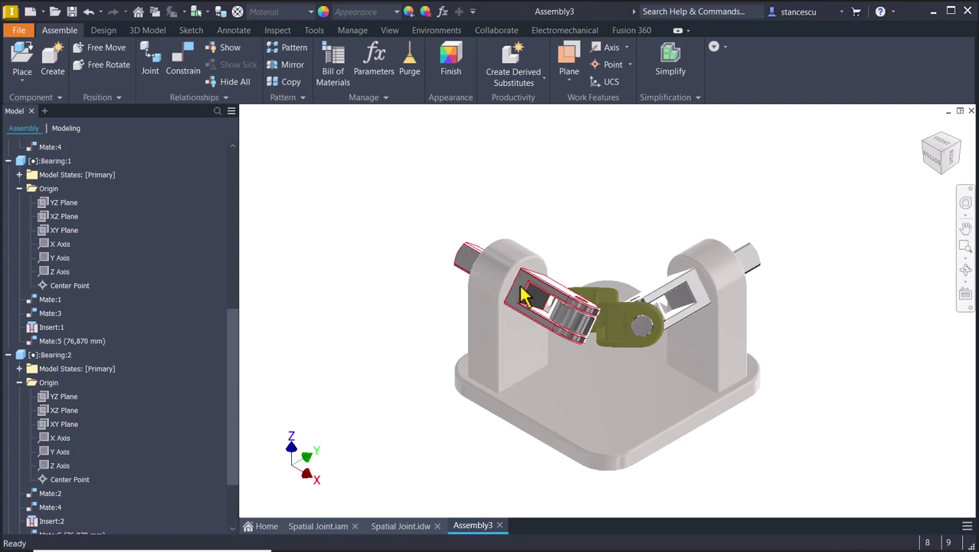
mouse_move(522, 295)
mouse_down()
mouse_move(540, 273)
mouse_move(527, 294)
mouse_move(531, 285)
mouse_up()
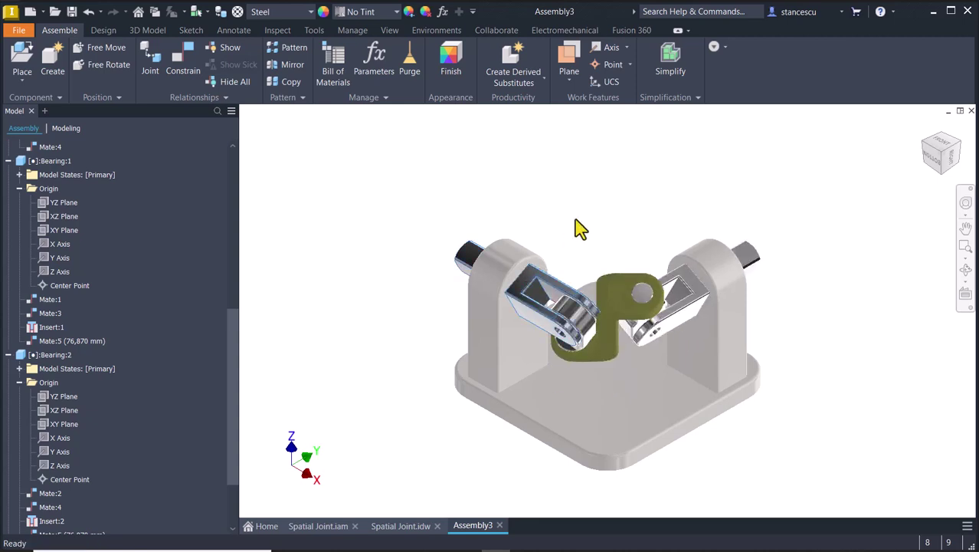
click(580, 198)
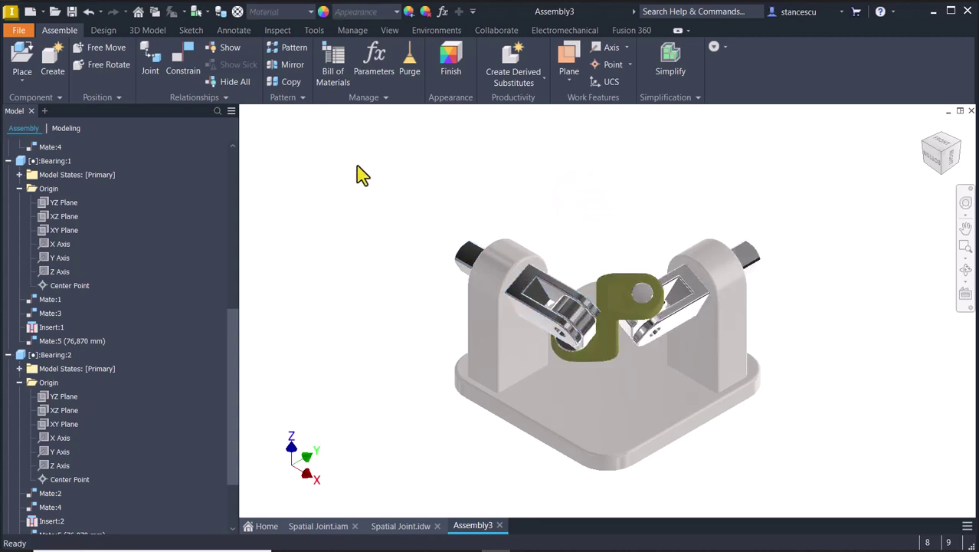
Add a 0,00 deg directed Angle between fork face and base plate top, then drag the green link to test
click(177, 61)
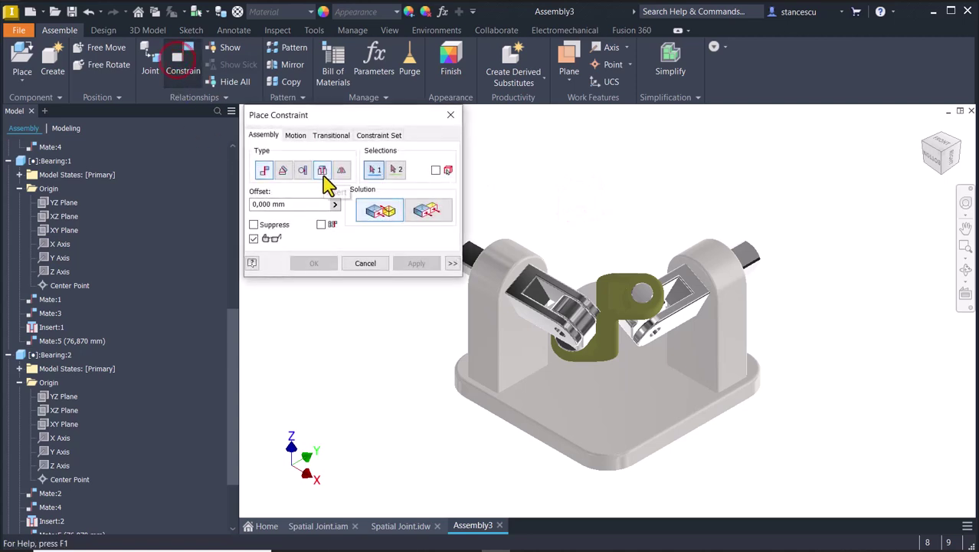
click(283, 171)
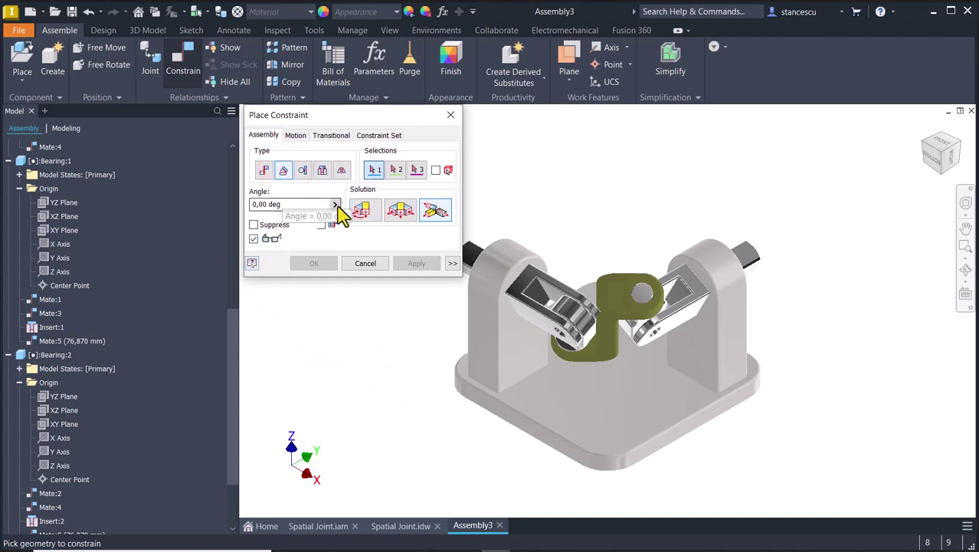
click(366, 215)
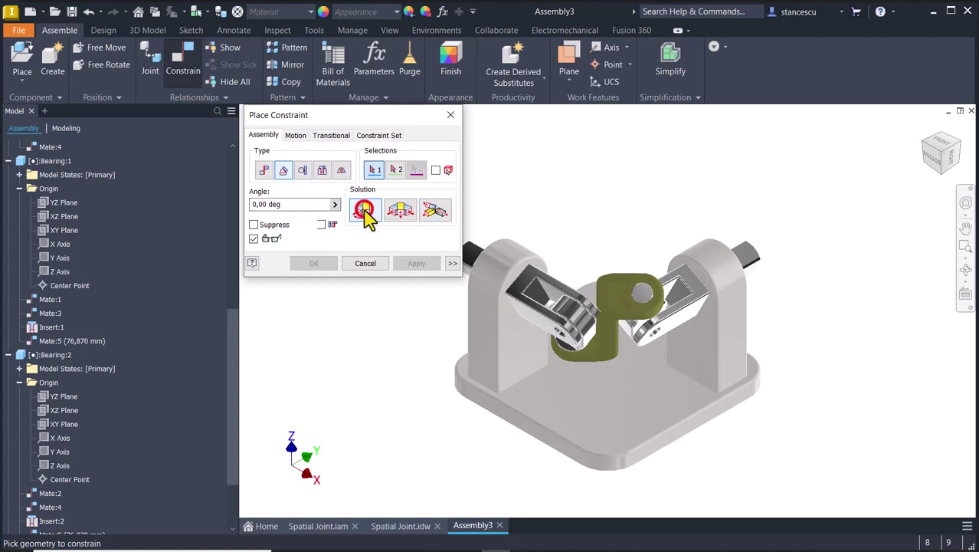
click(529, 290)
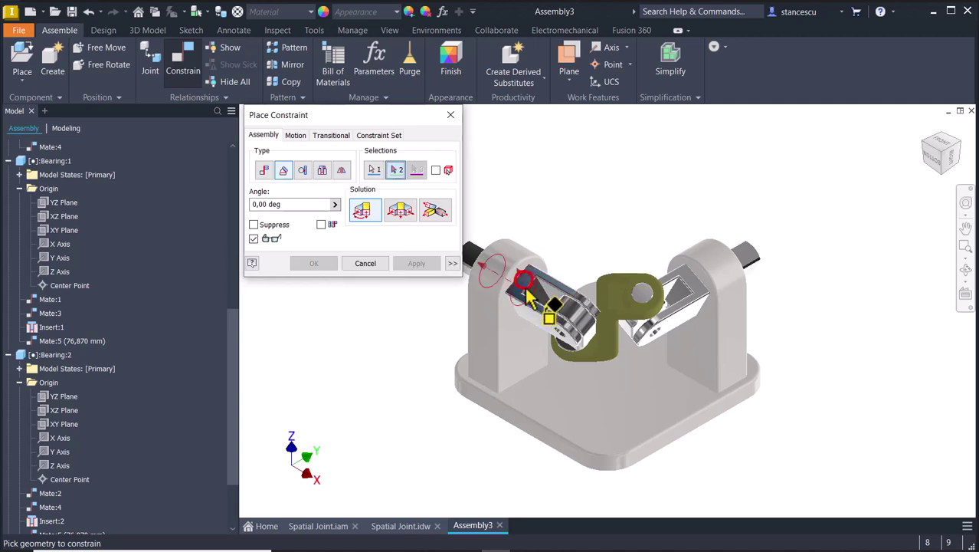
click(535, 397)
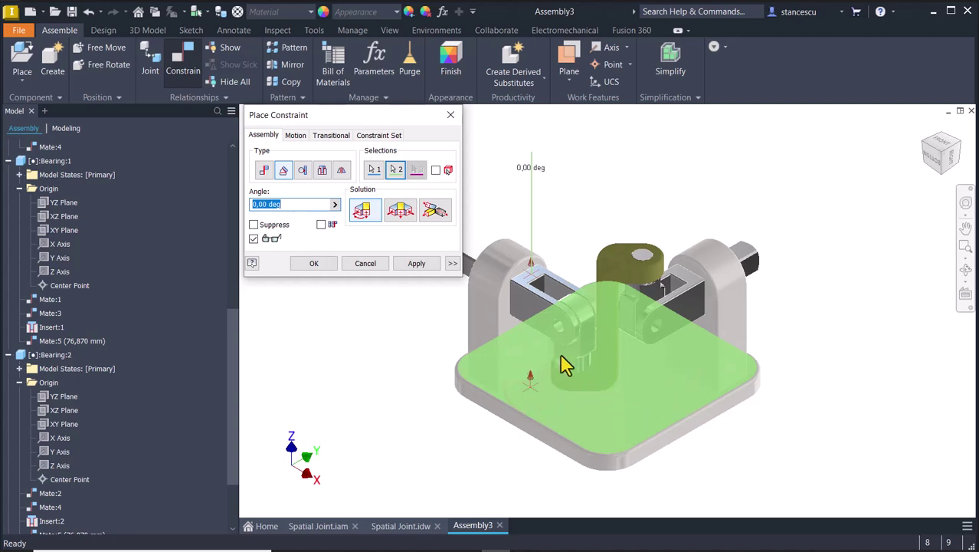
click(295, 263)
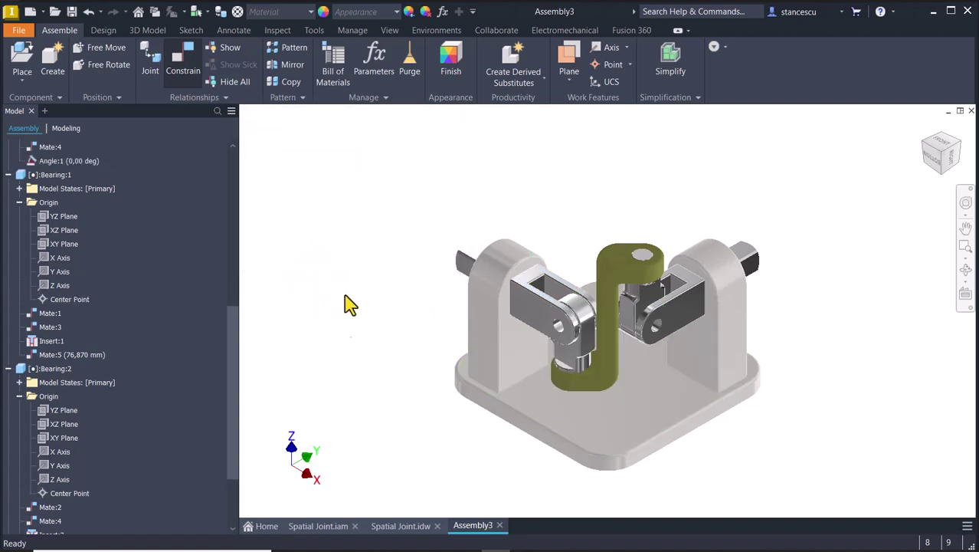
drag(610, 356, 399, 309)
Place two instances of Bolt.ipt above the assembly
click(21, 58)
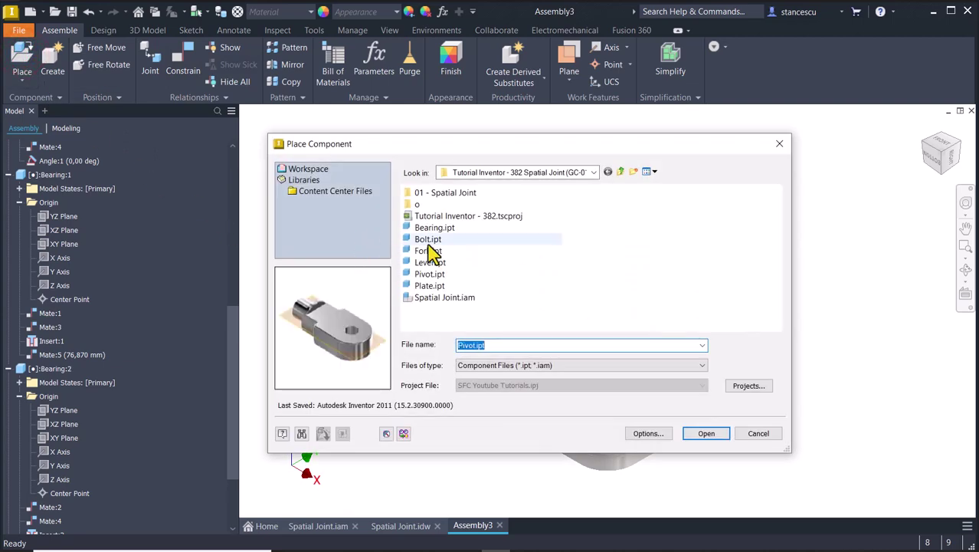
double_click(429, 239)
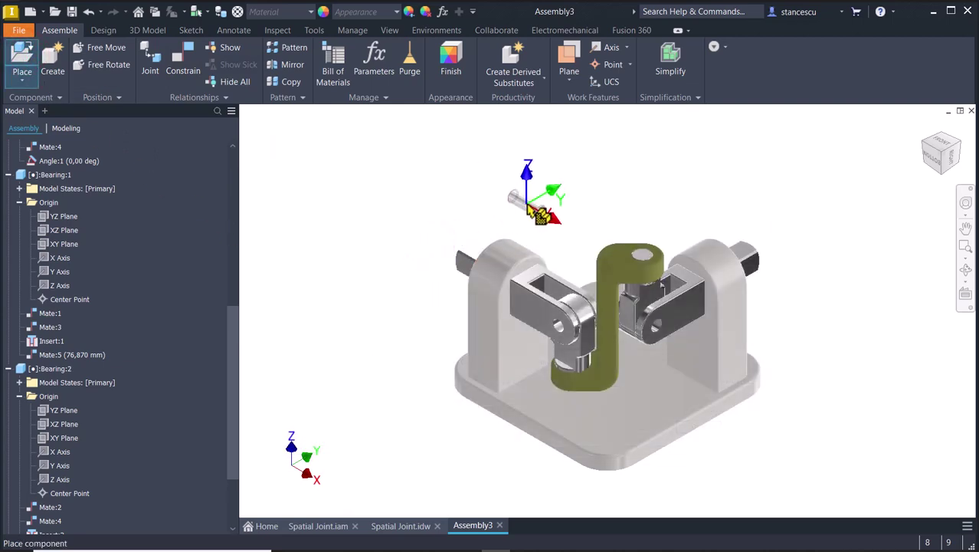
click(526, 204)
click(657, 208)
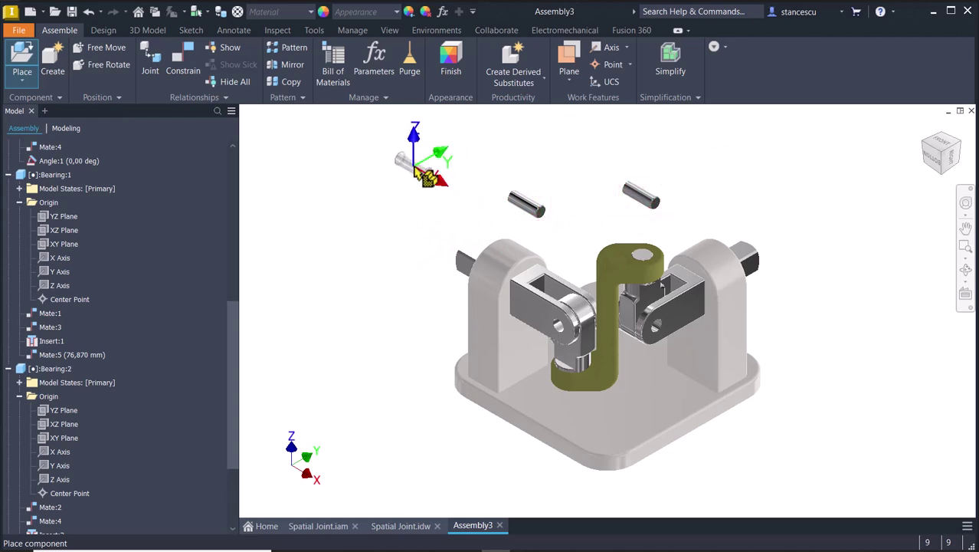
key(Escape)
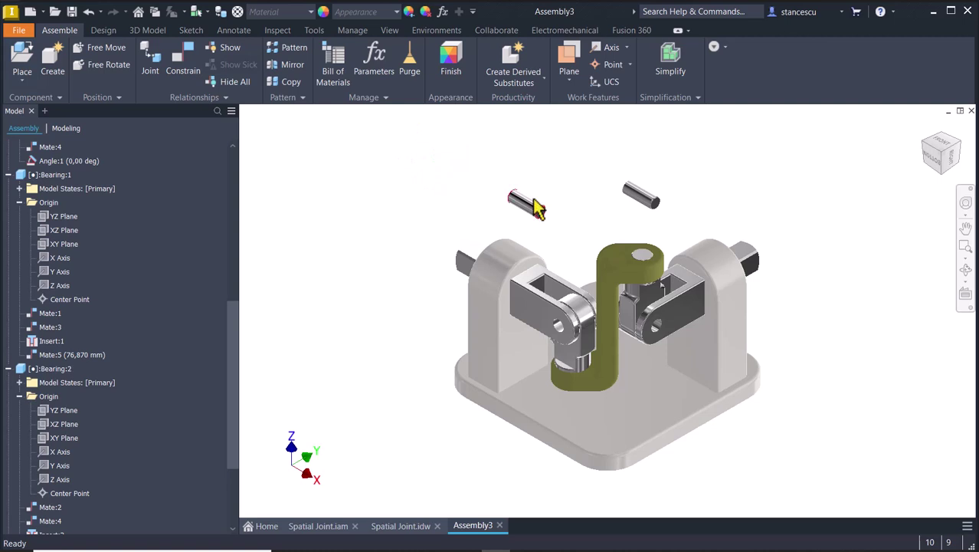
scroll(556, 203, up, 3)
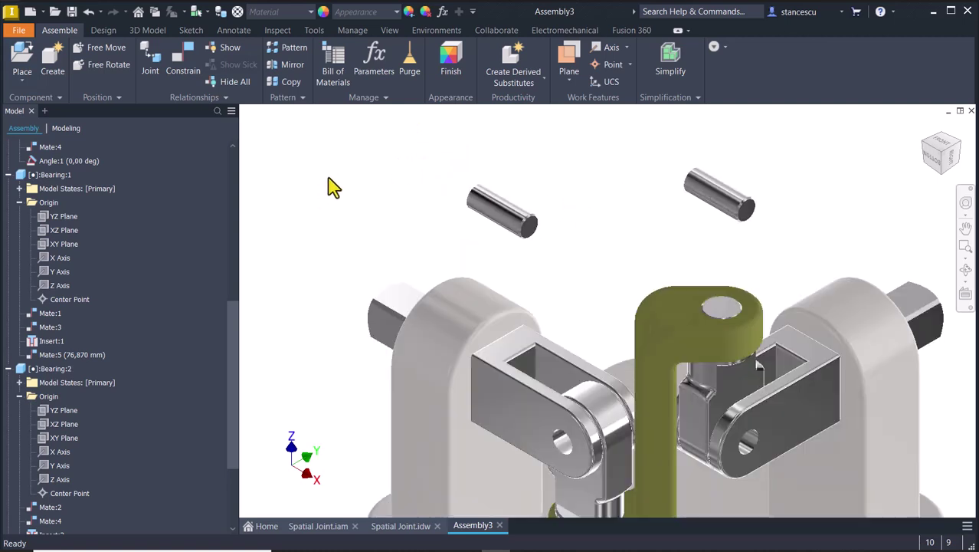
Insert-constrain (aligned) the first bolt's end edge into a fork hole edge
click(180, 65)
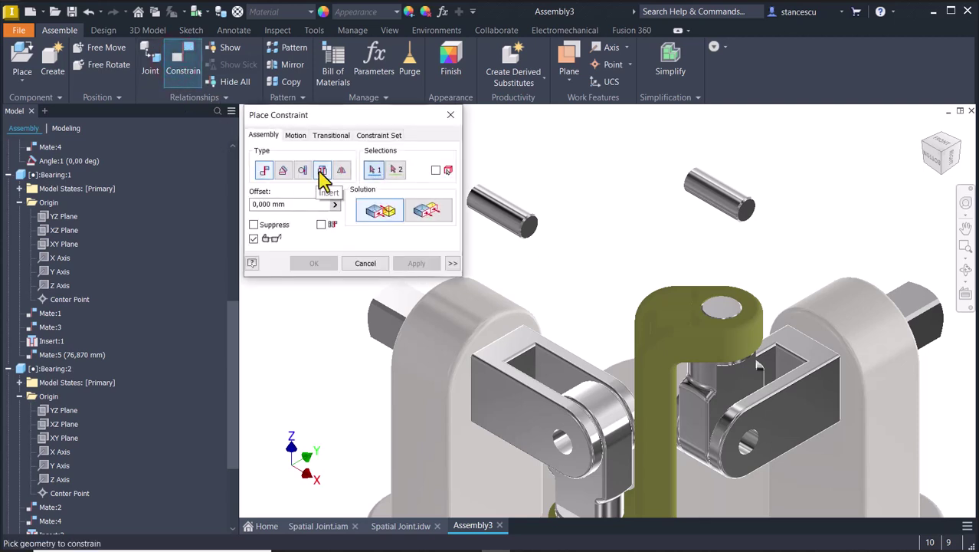
click(321, 171)
click(434, 215)
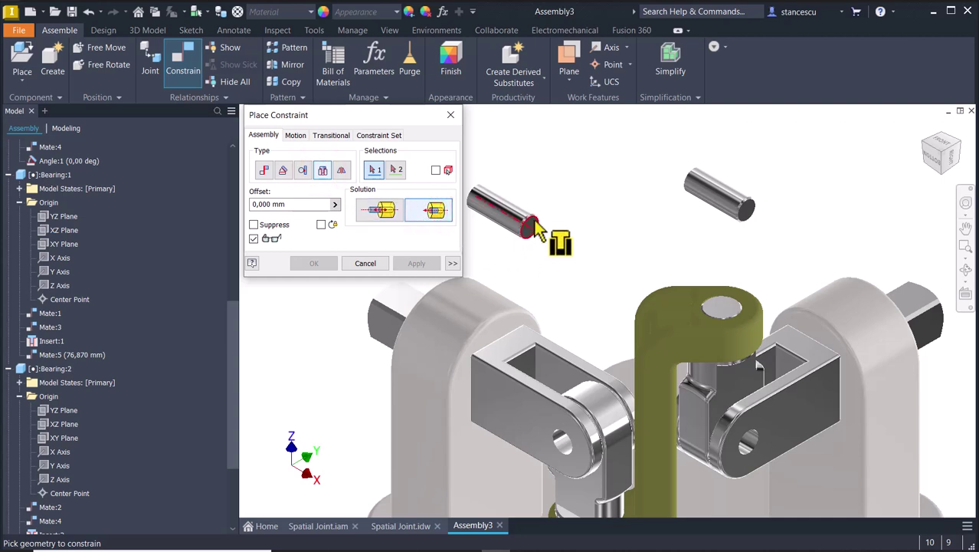
scroll(534, 230, up, 5)
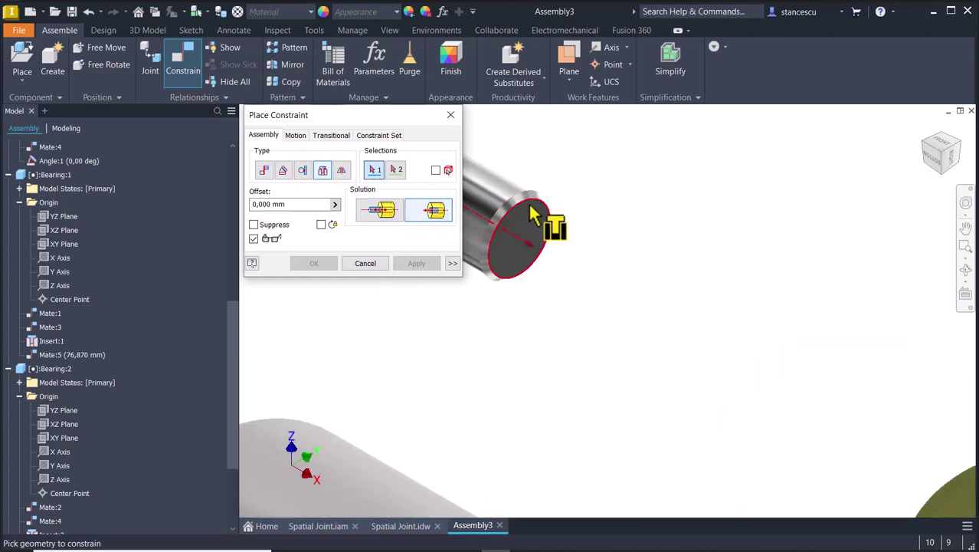
click(532, 211)
scroll(630, 278, down, 3)
middle_drag(630, 277, 630, 201)
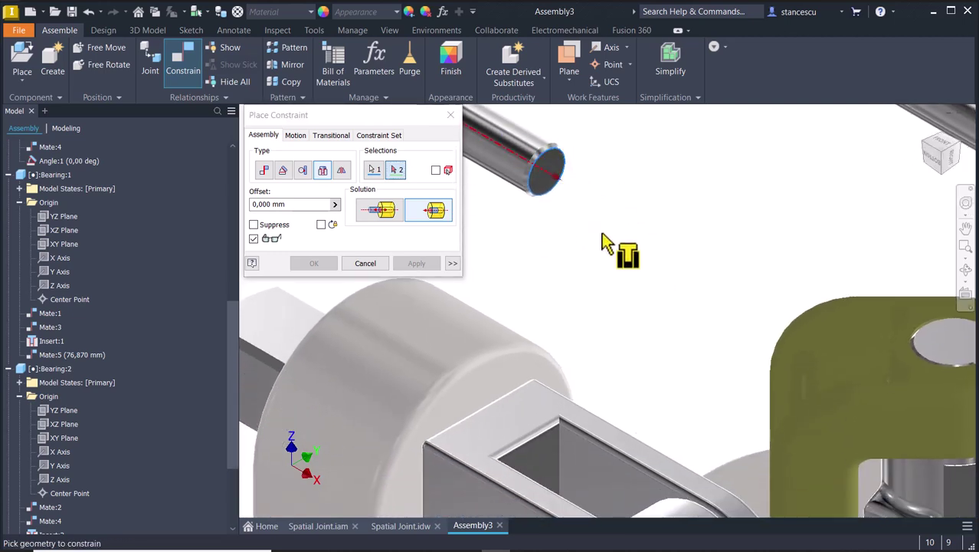
scroll(618, 238, up, 3)
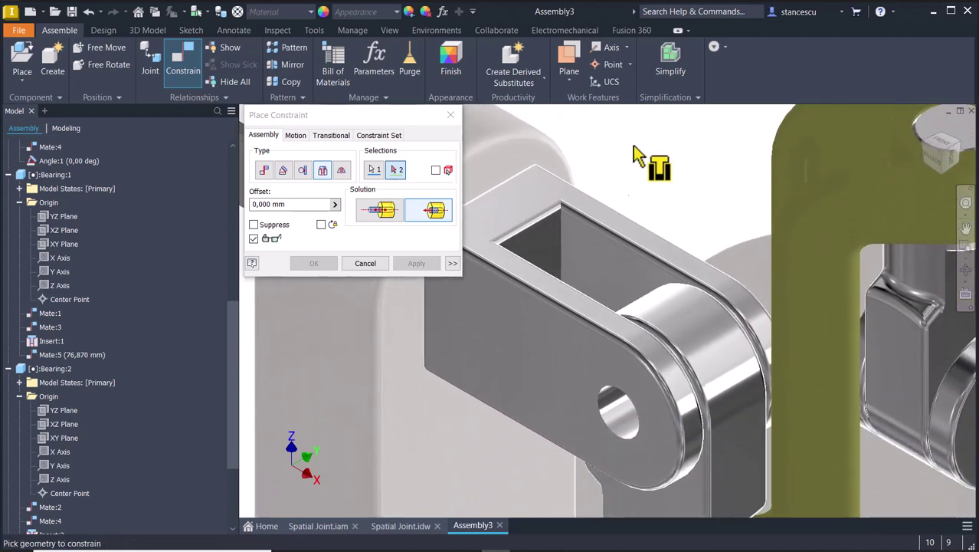
click(616, 393)
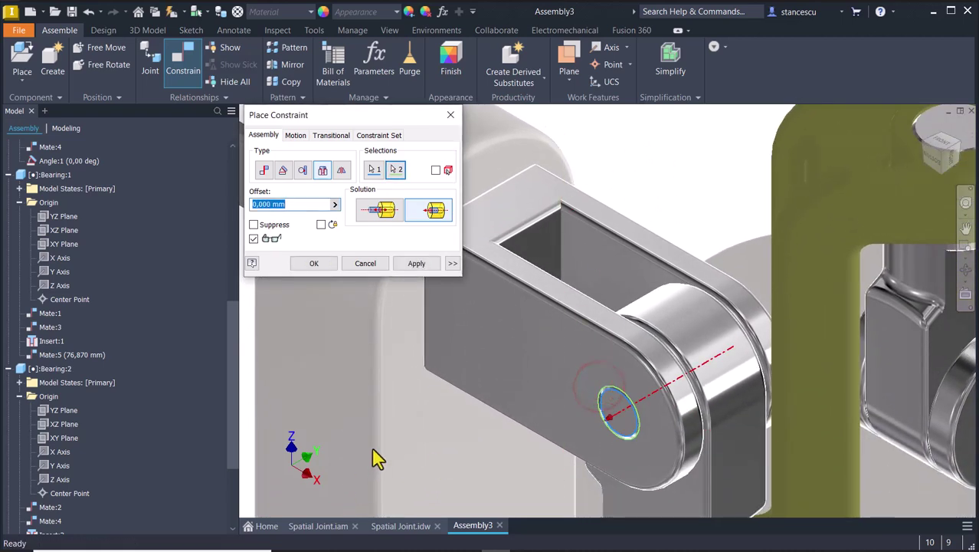
click(416, 265)
Insert the second bolt's end edge into the other fork's hole edge
scroll(618, 333, down, 4)
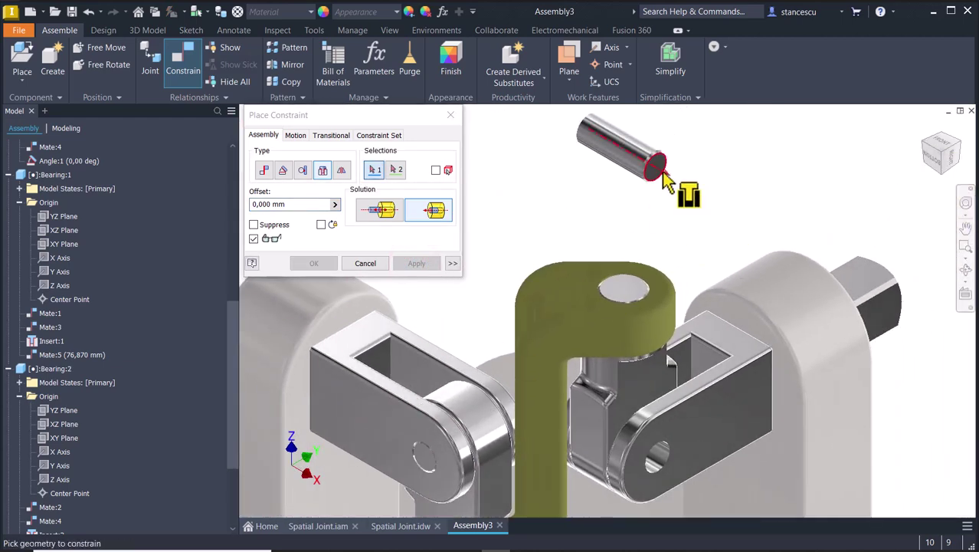
click(661, 170)
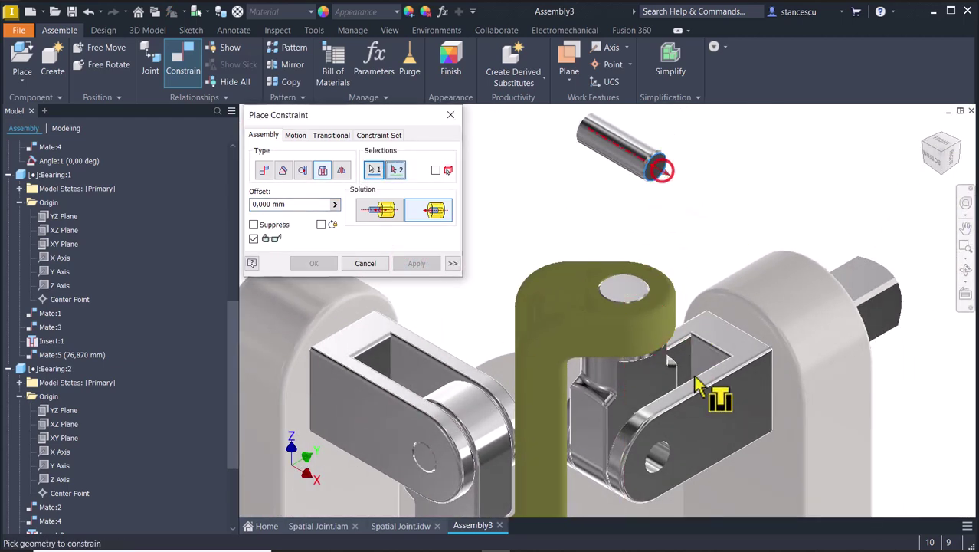
click(672, 454)
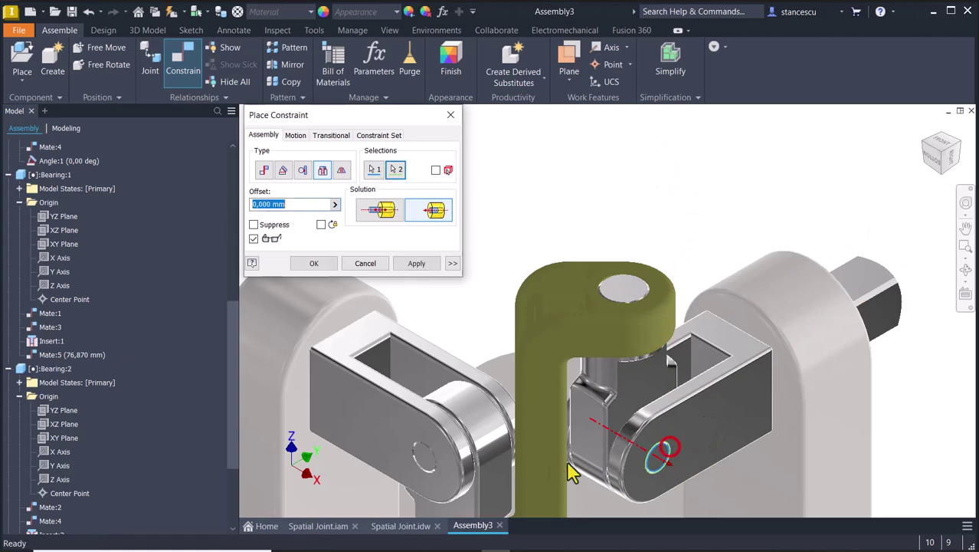
click(314, 265)
key(F6)
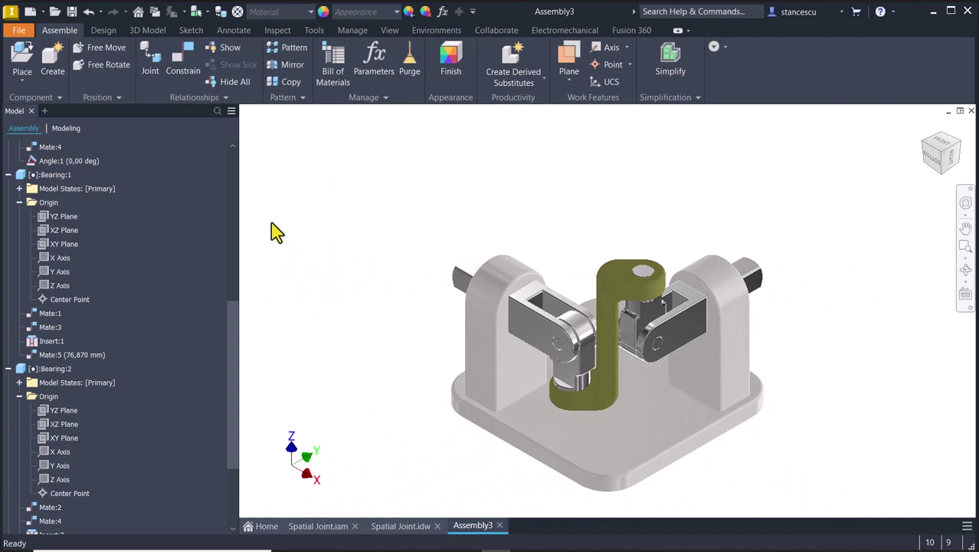
drag(232, 322, 239, 123)
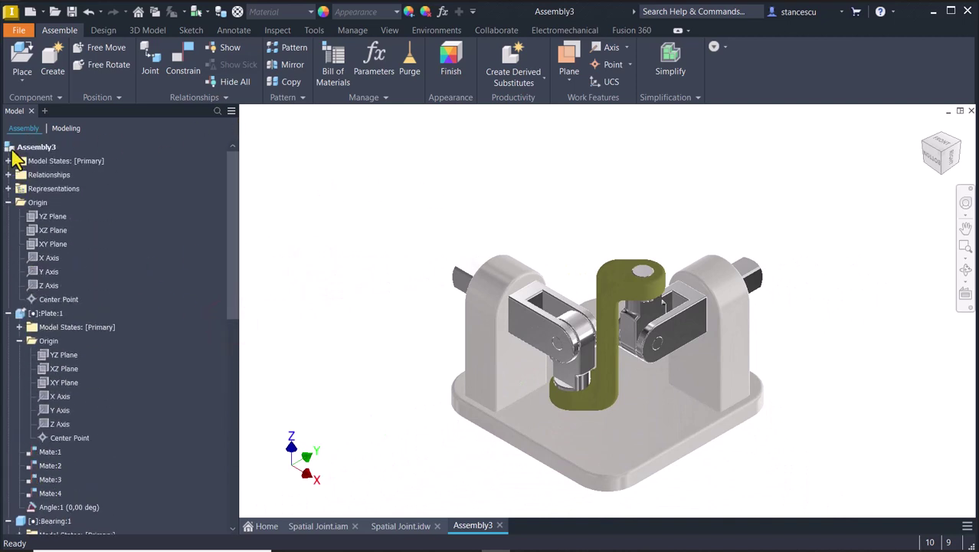
Collapse all children of Assembly3 so only its ten top-level components show
right_click(12, 149)
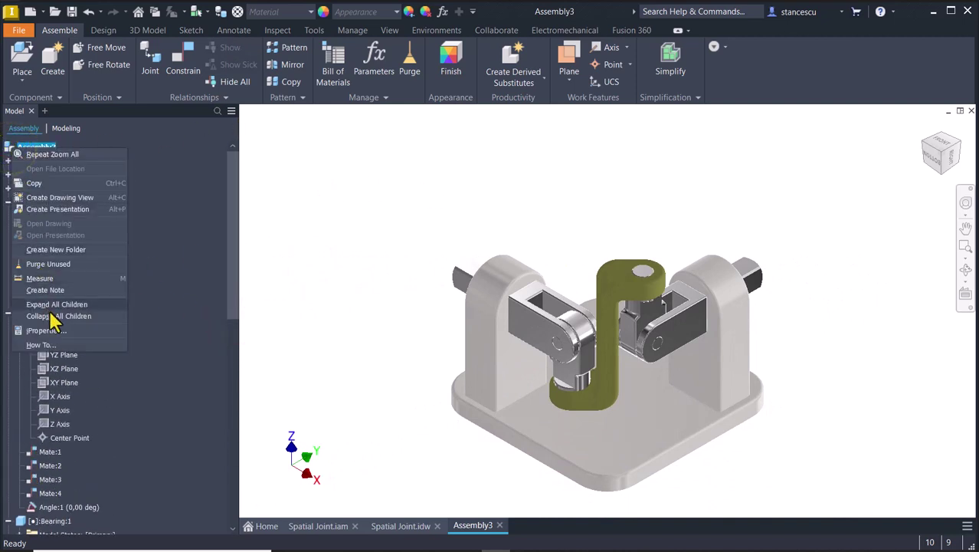
click(58, 316)
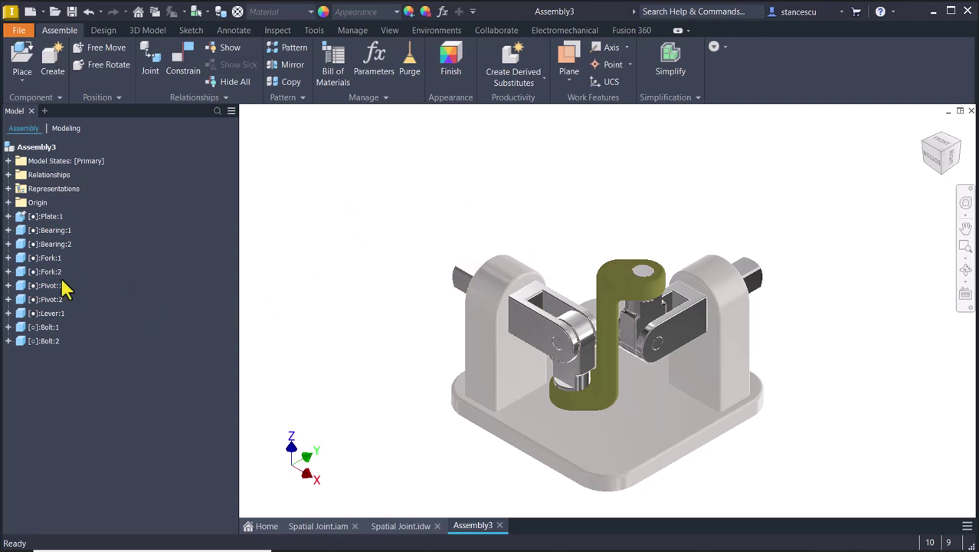
Drive Fork:1's Angle:1 constraint with an end value of 360 deg
click(9, 259)
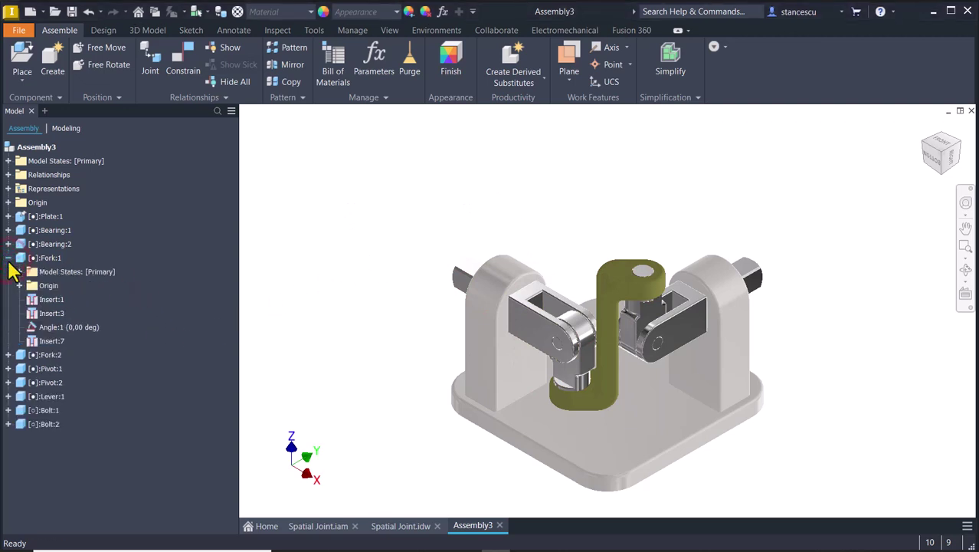
click(51, 328)
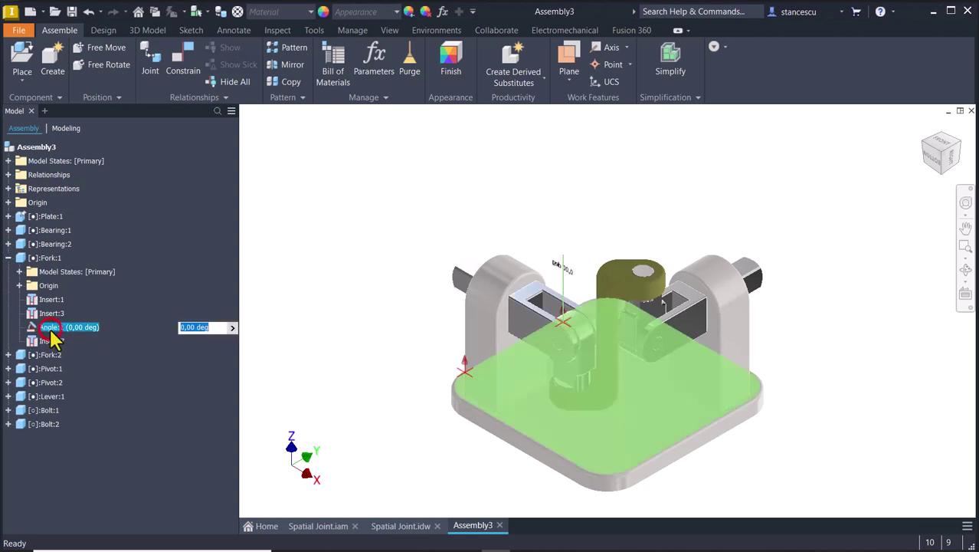
right_click(53, 330)
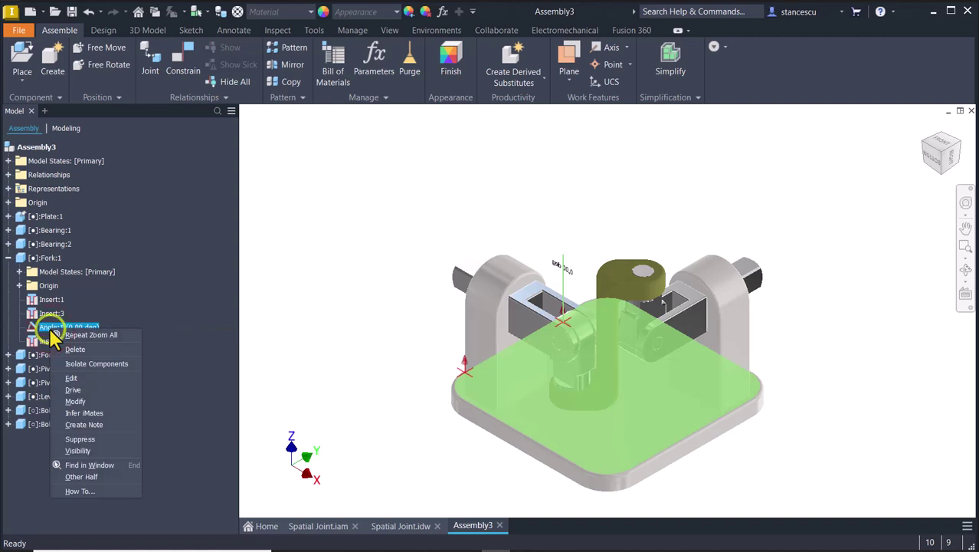
click(73, 390)
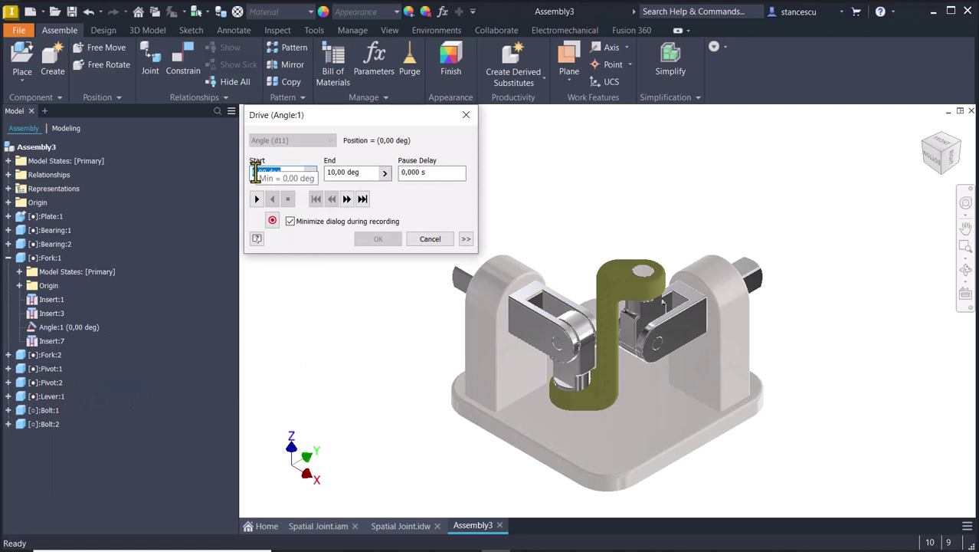
click(371, 173)
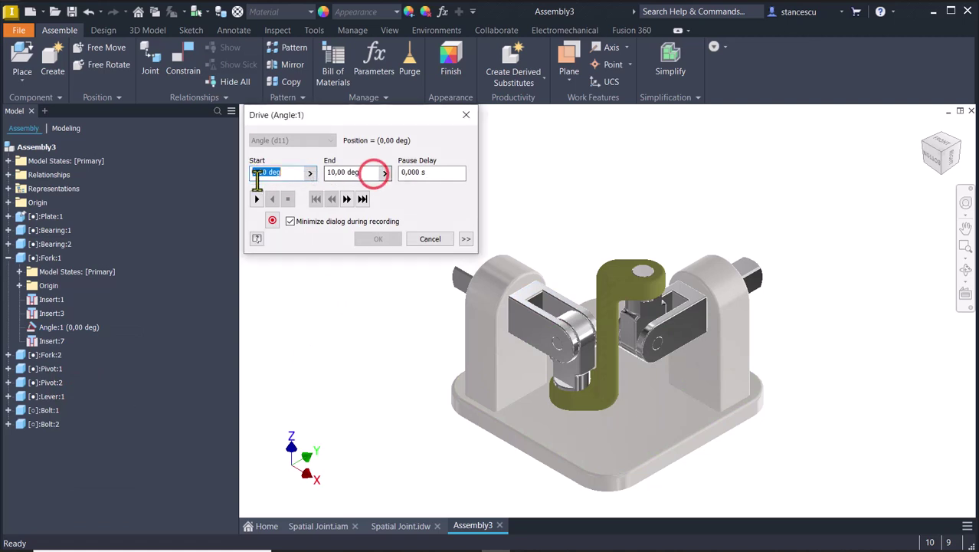
click(353, 172)
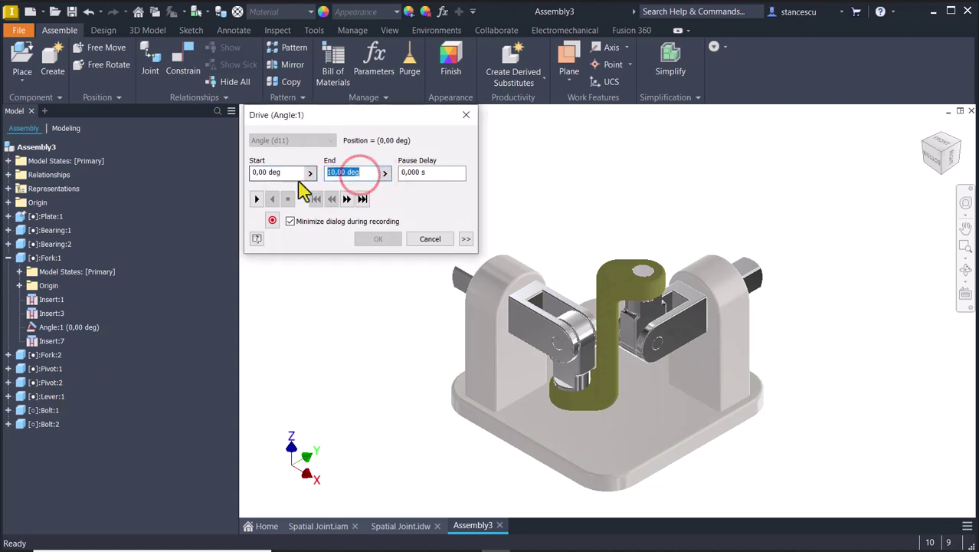
text(360)
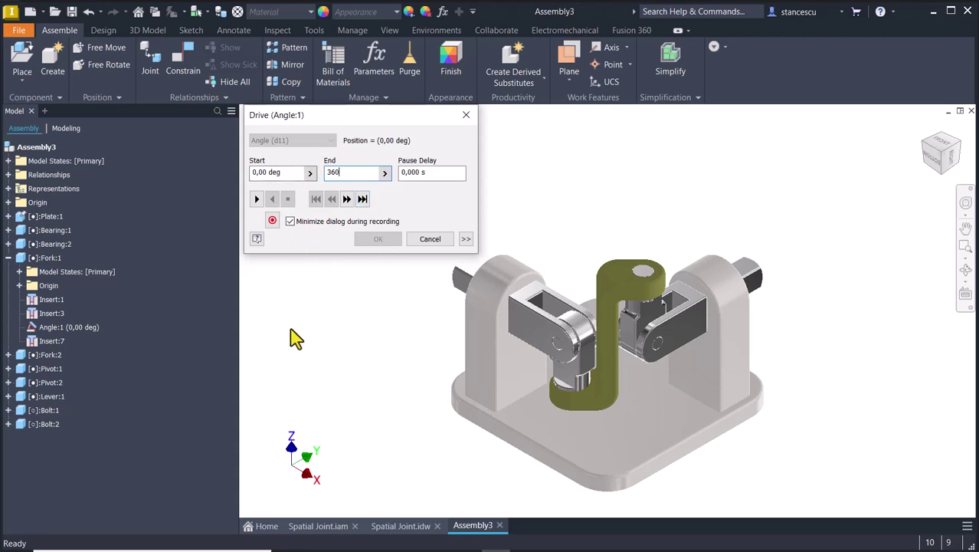
Play the fork rotation forward and in reverse, then close the Drive dialog
click(258, 199)
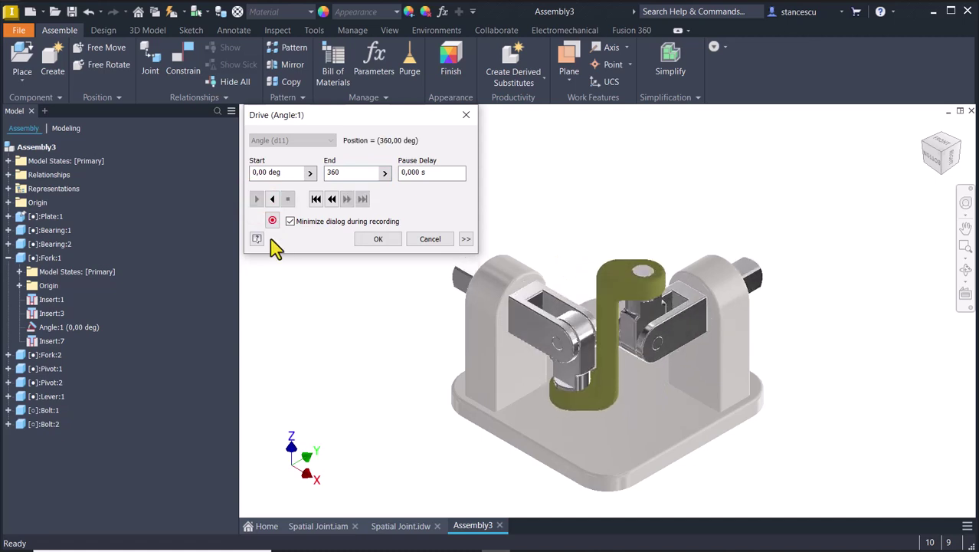
click(272, 199)
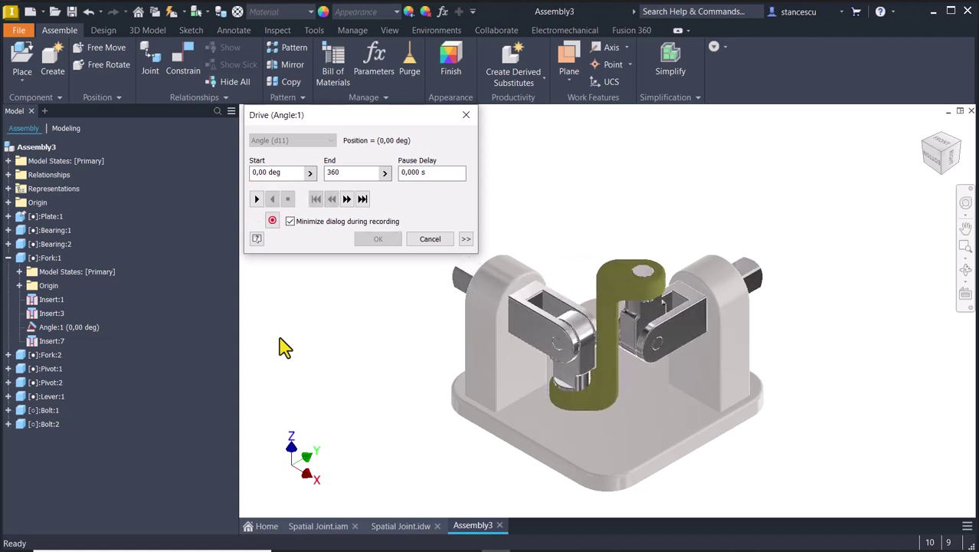
click(426, 243)
click(392, 312)
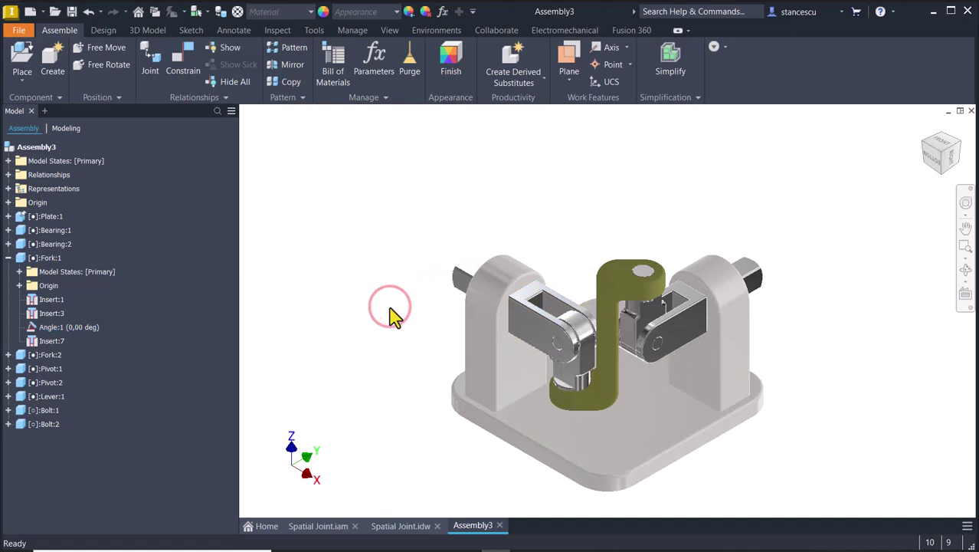